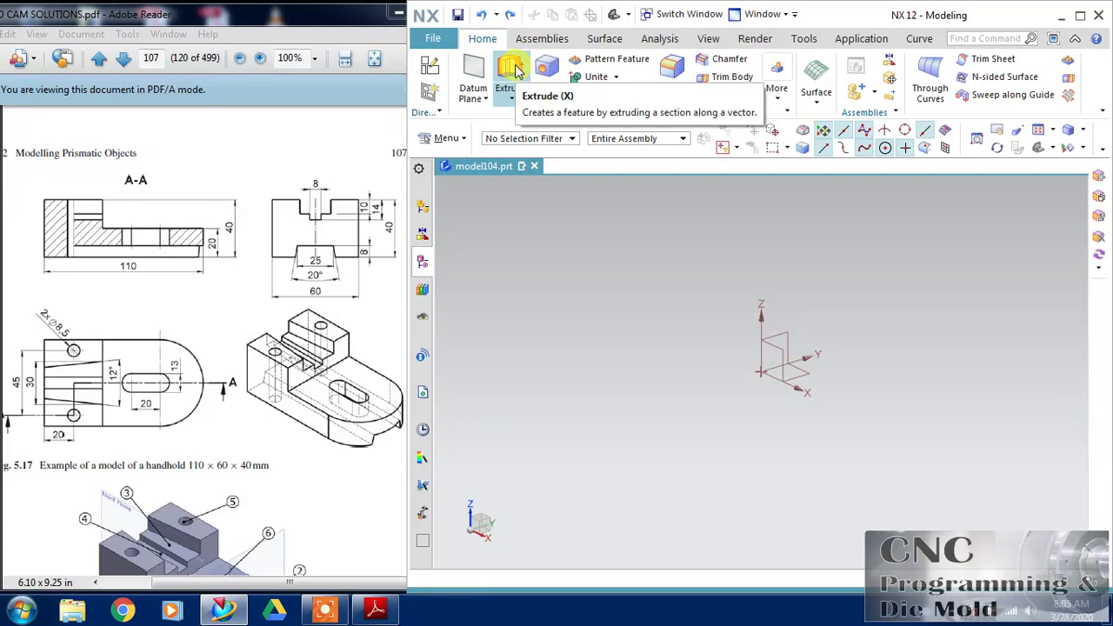
# - Create a new sketch on the horizontal XY datum plane, using the work part origin
pyautogui.click(430, 66)
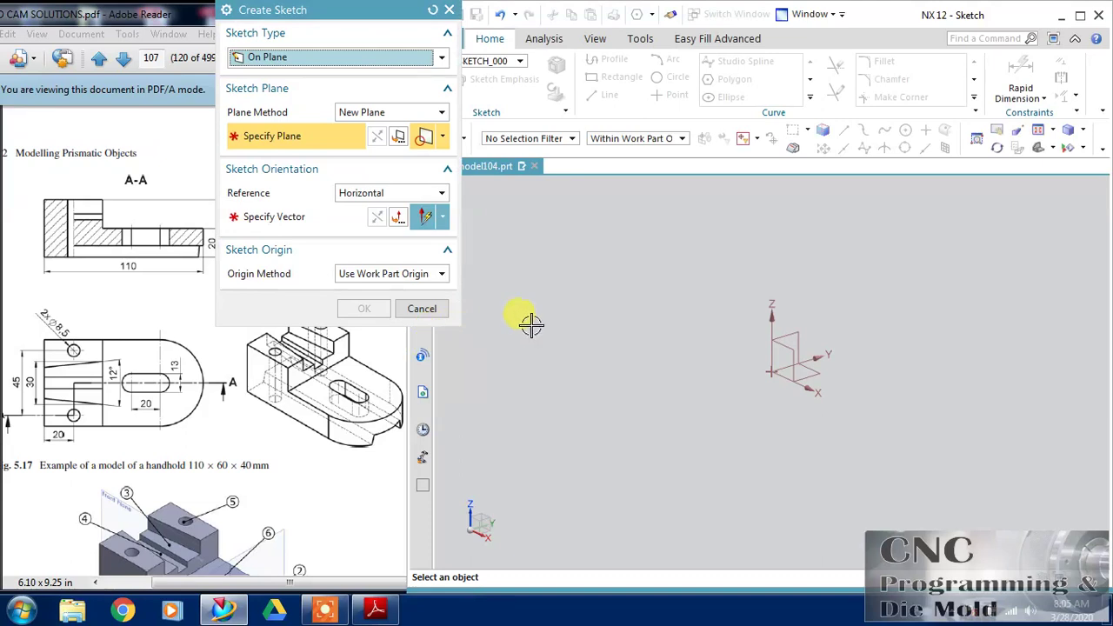
pyautogui.click(822, 378)
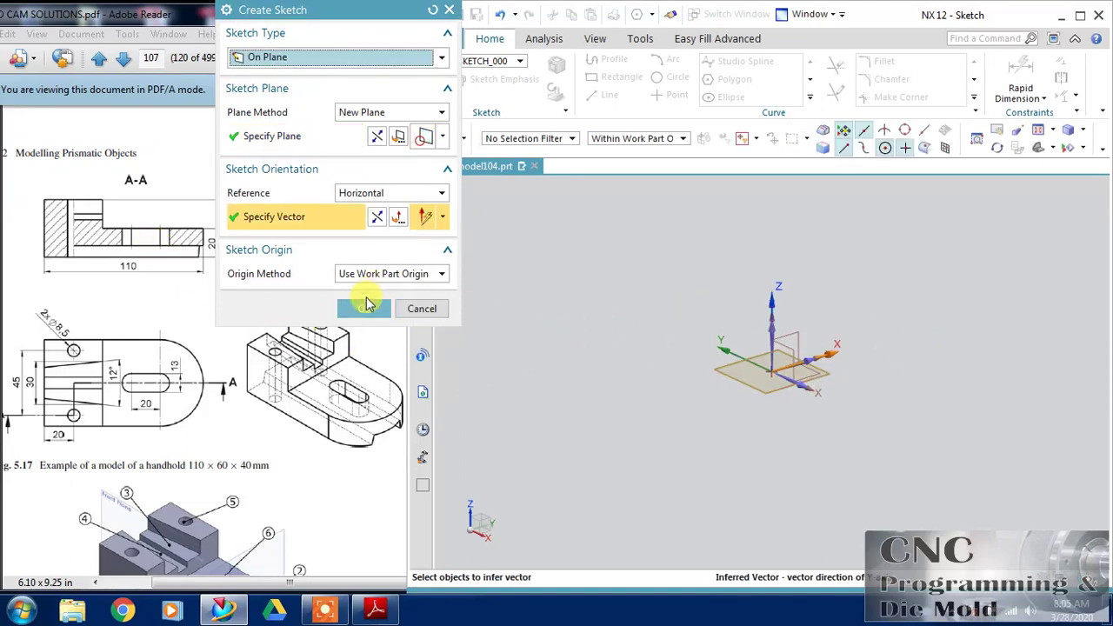
pyautogui.click(365, 304)
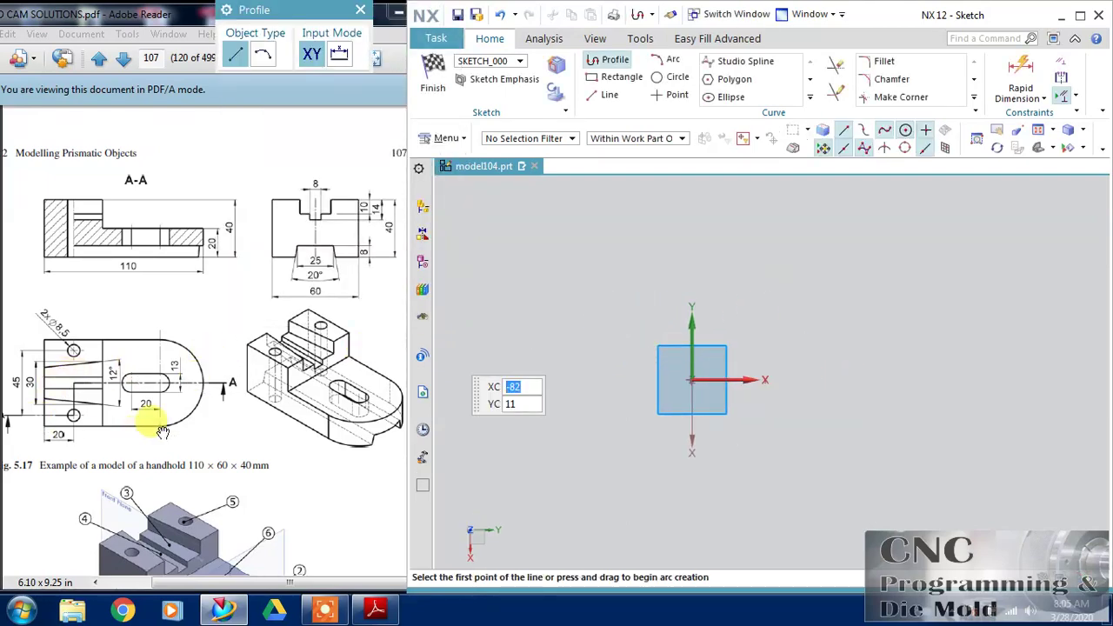
pyautogui.click(422, 261)
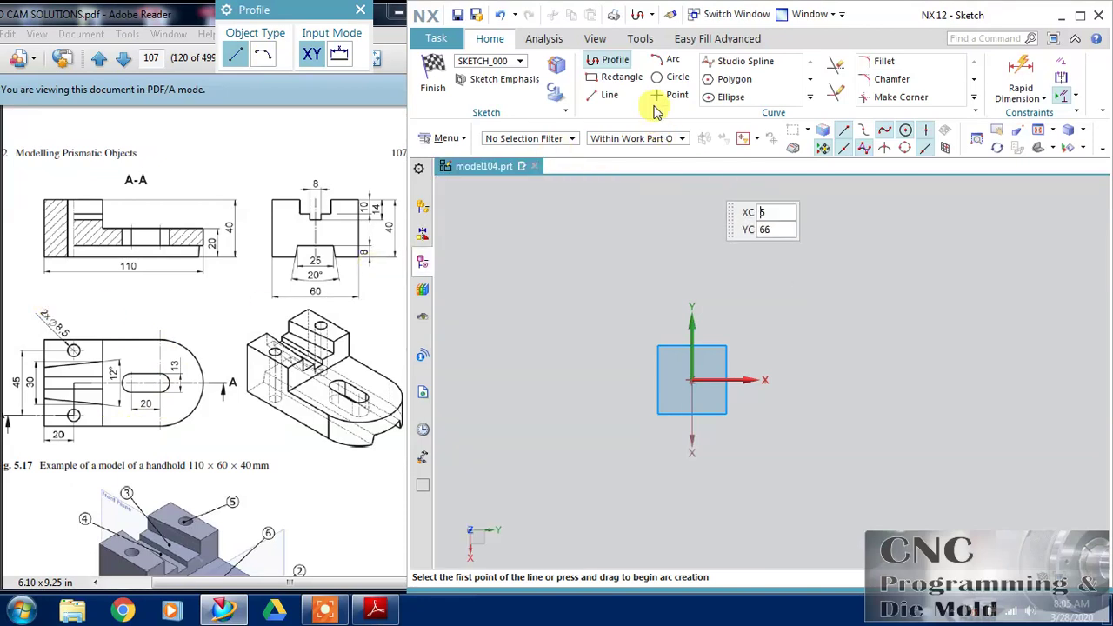
# - Sketch a rectangle from its center at the sketch origin, about 106 mm wide and 61 mm high
pyautogui.click(610, 77)
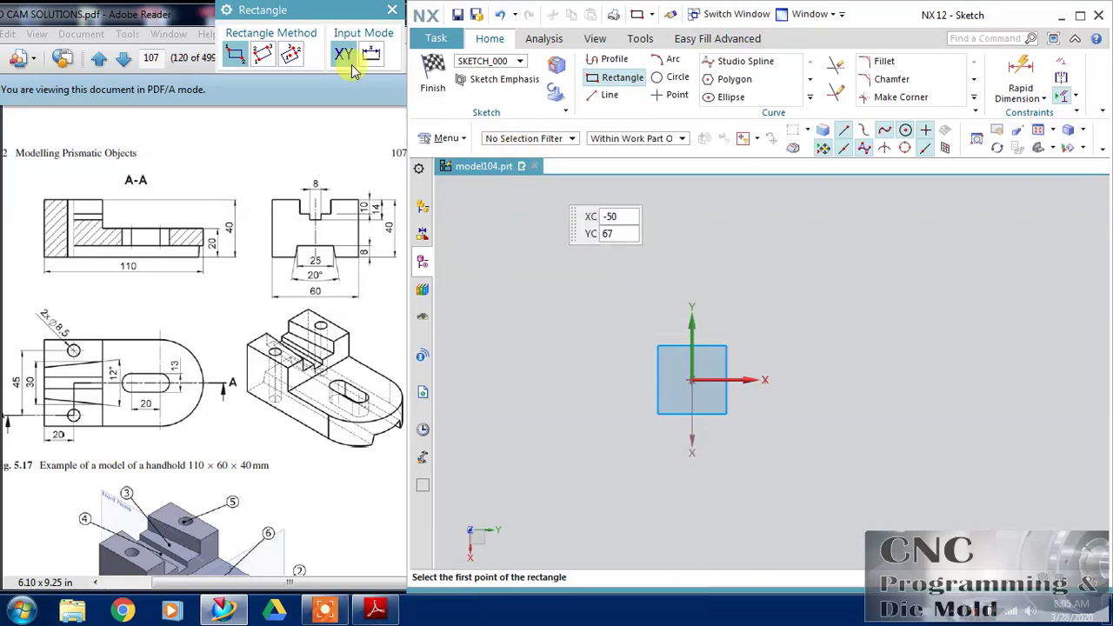
pyautogui.moveTo(281, 8); pyautogui.dragTo(415, 110)
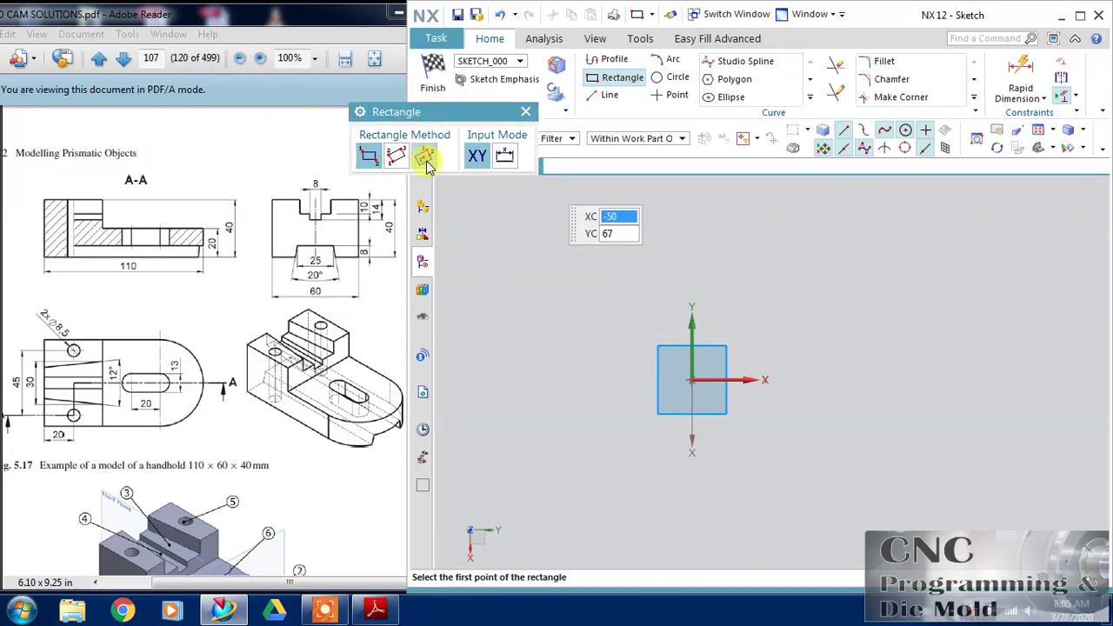
pyautogui.click(425, 158)
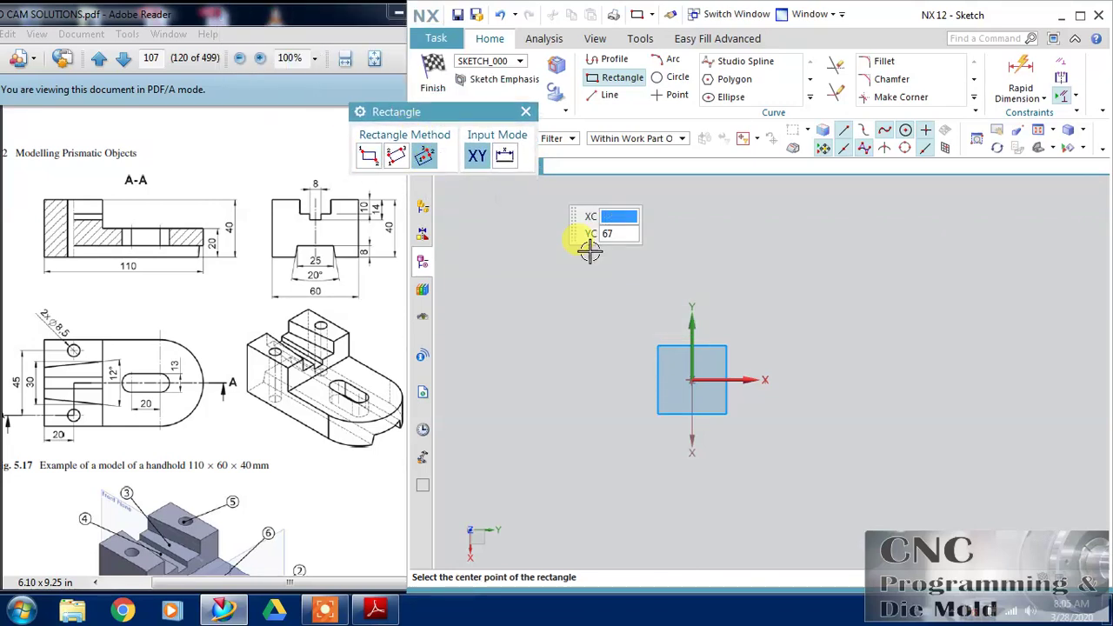
pyautogui.click(693, 380)
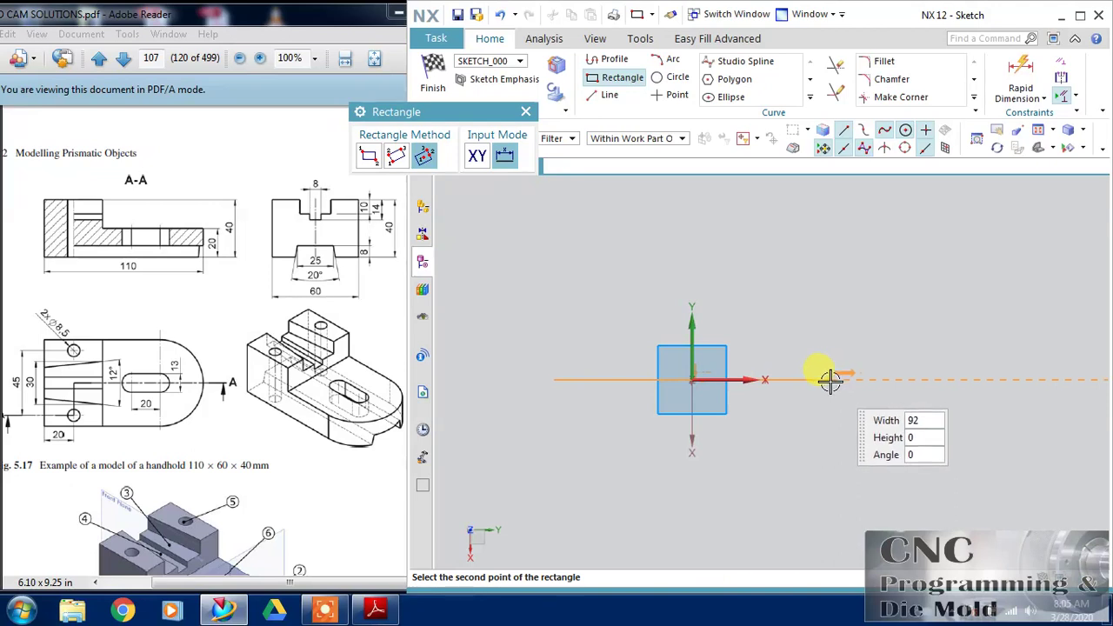
pyautogui.write('107')
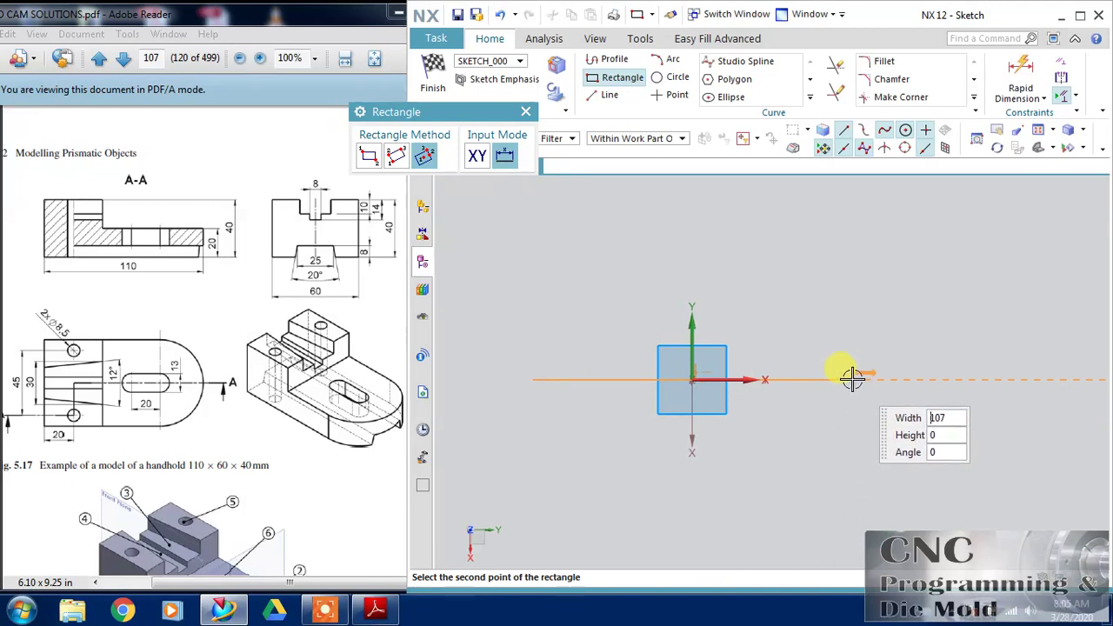
pyautogui.press('Return')
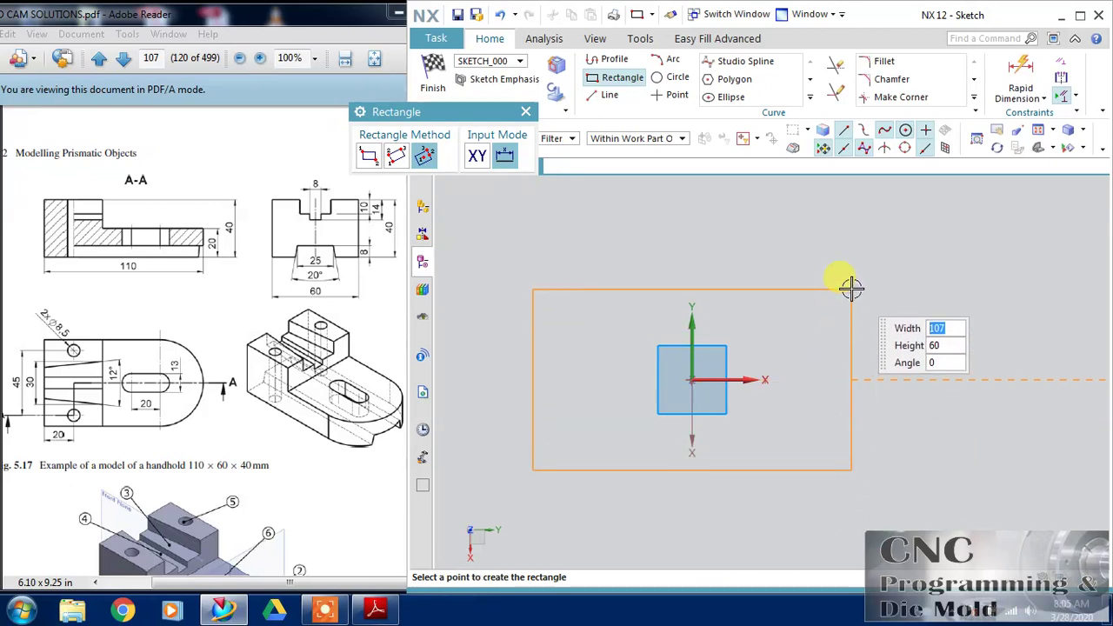
pyautogui.click(851, 287)
pyautogui.press('Escape')
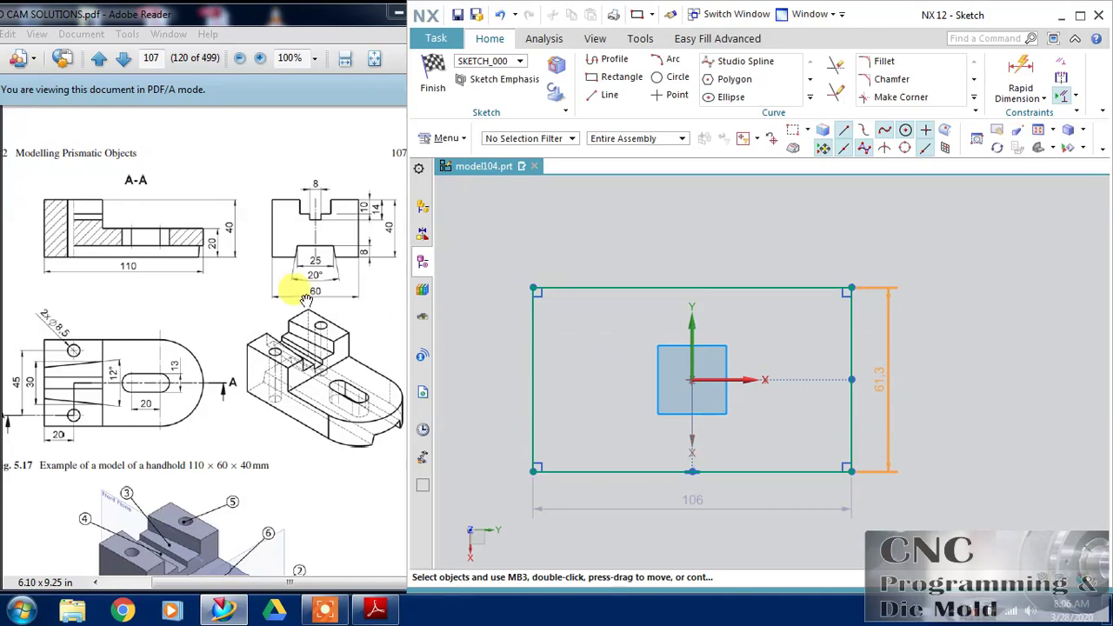
# - Set the rectangle's height to 60 mm and its width to 110 mm
pyautogui.doubleClick(883, 363)
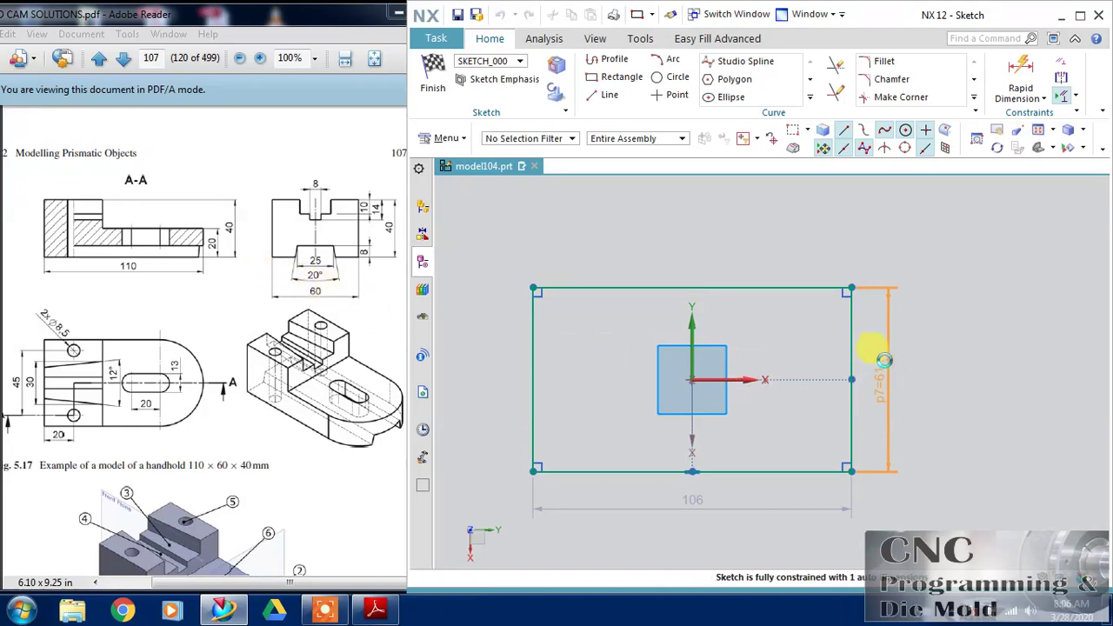
pyautogui.write('60')
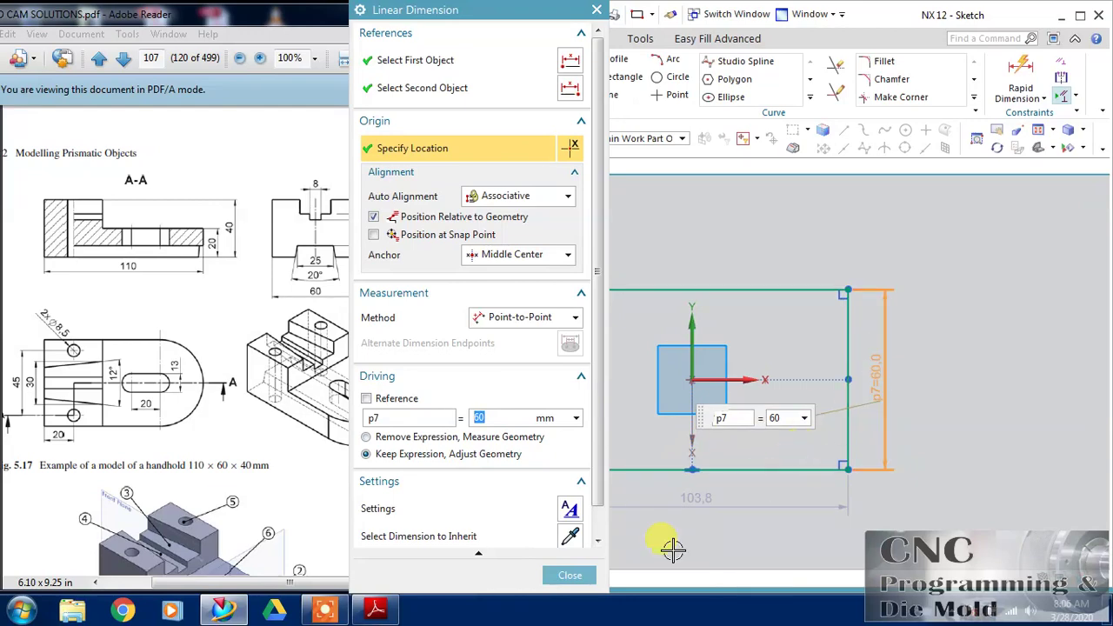
pyautogui.click(569, 574)
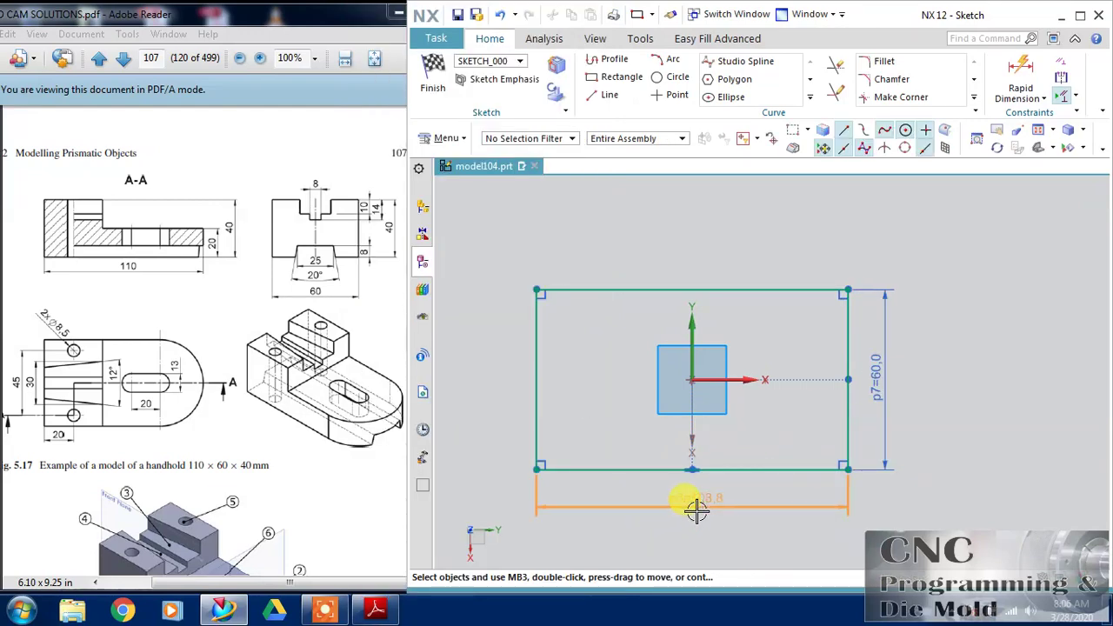
pyautogui.doubleClick(696, 509)
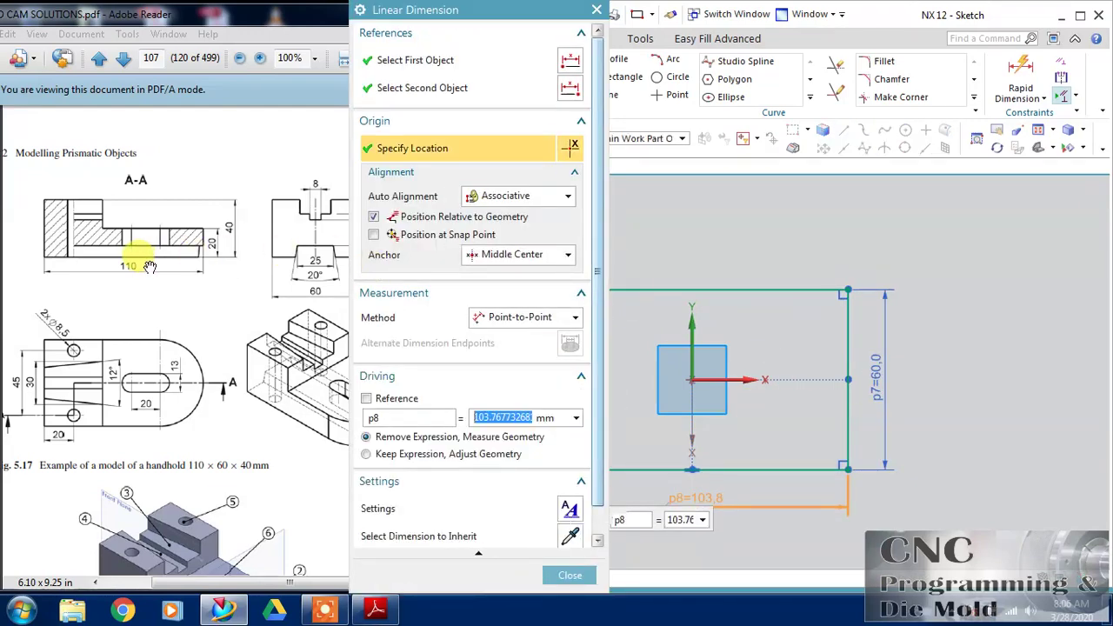
pyautogui.write('110')
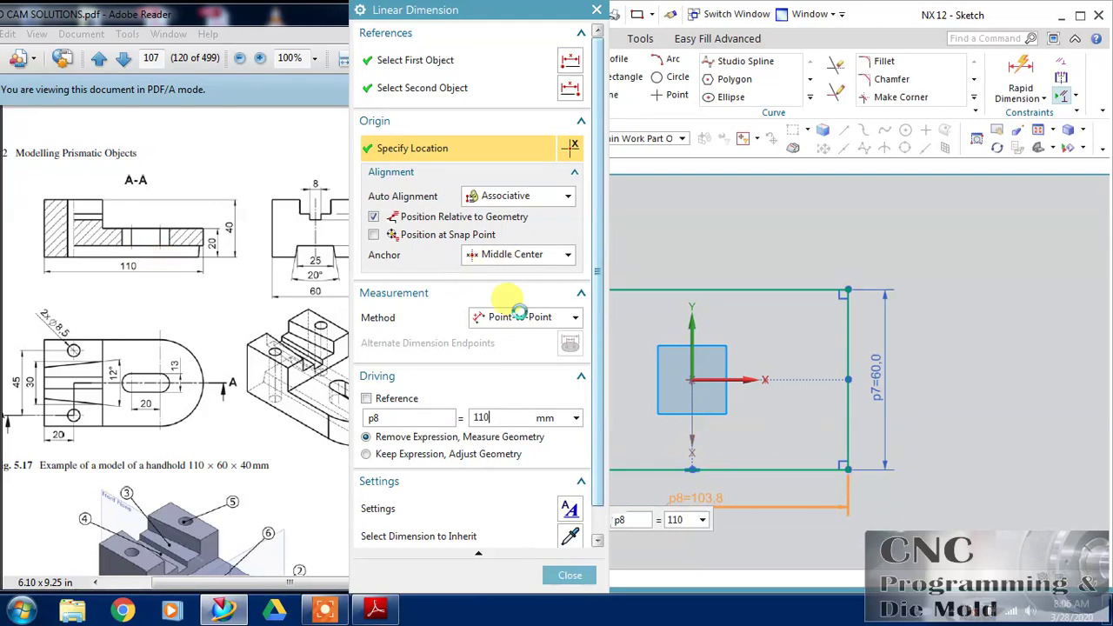
pyautogui.press('Return')
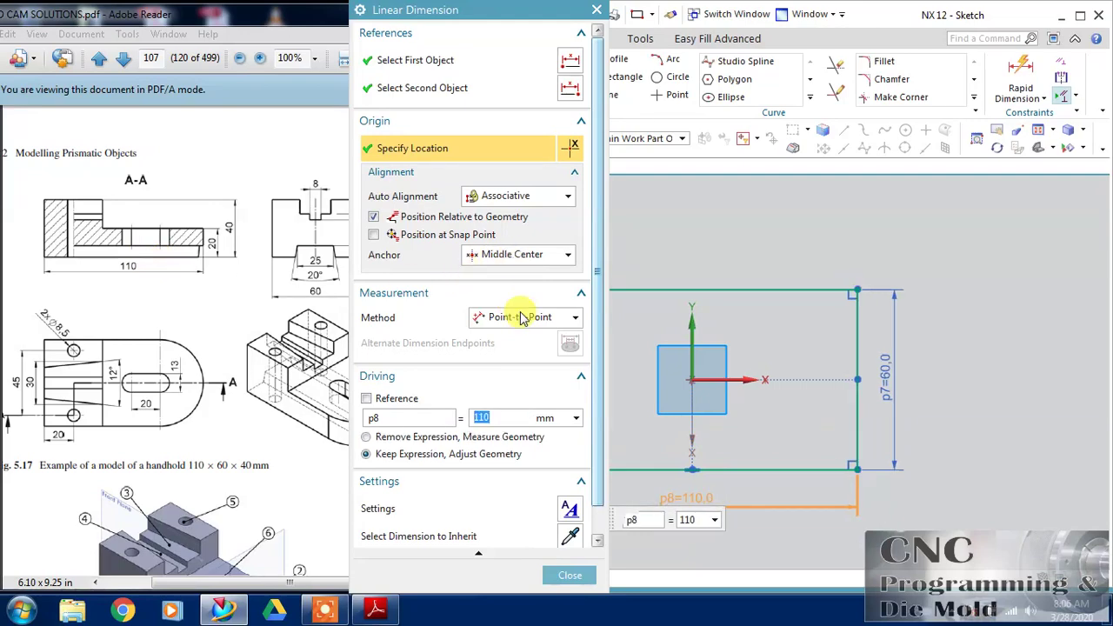
pyautogui.click(569, 575)
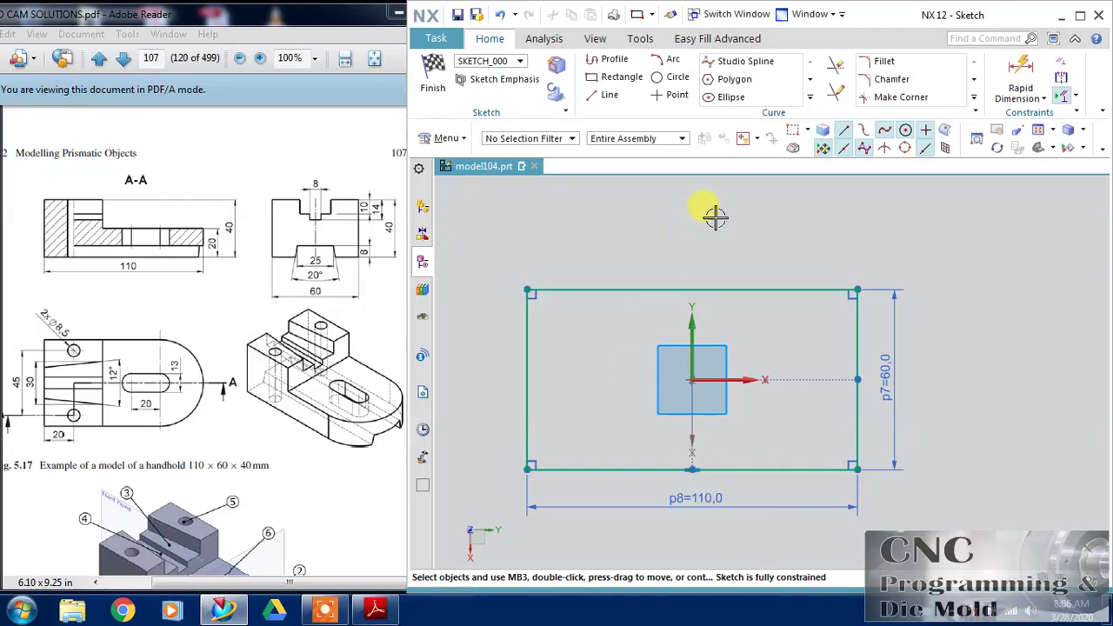
pyautogui.click(894, 64)
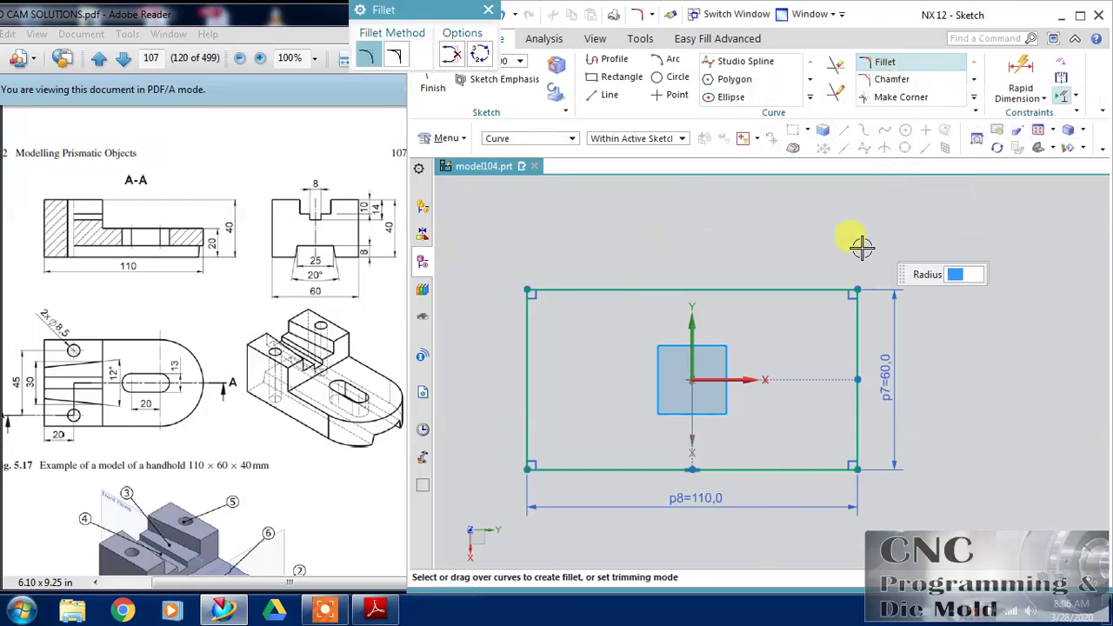
pyautogui.click(815, 290)
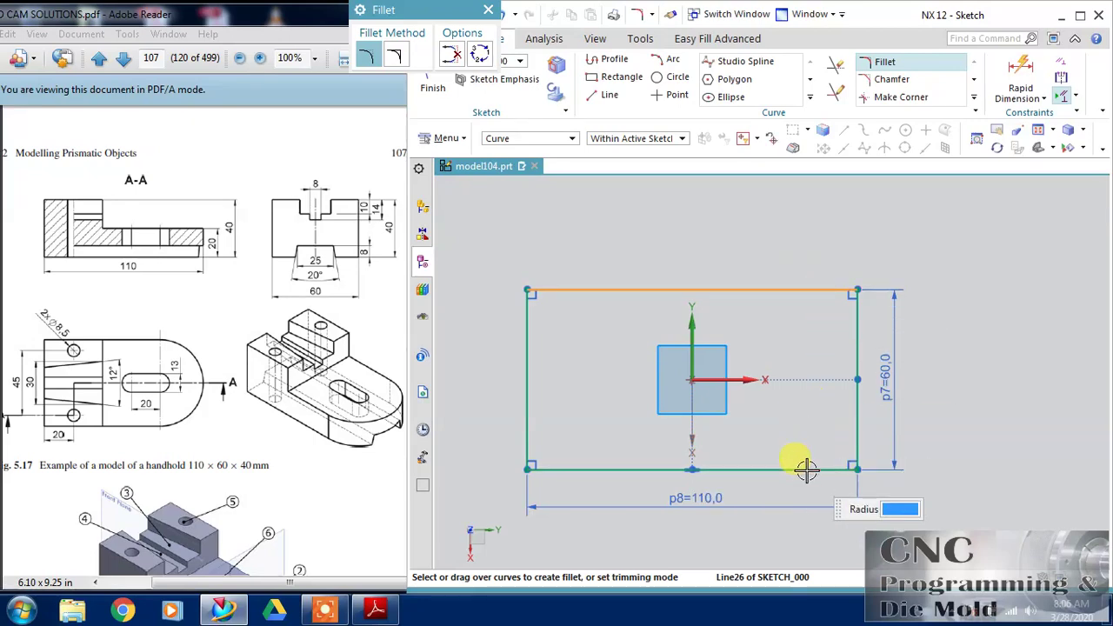
pyautogui.click(798, 469)
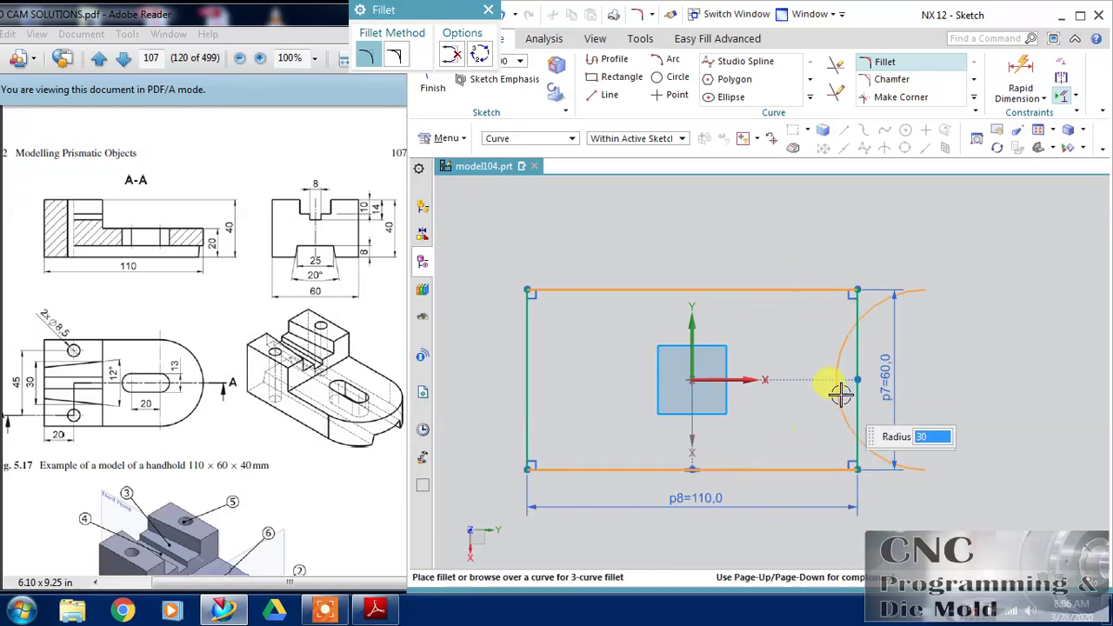
pyautogui.click(772, 373)
pyautogui.click(885, 66)
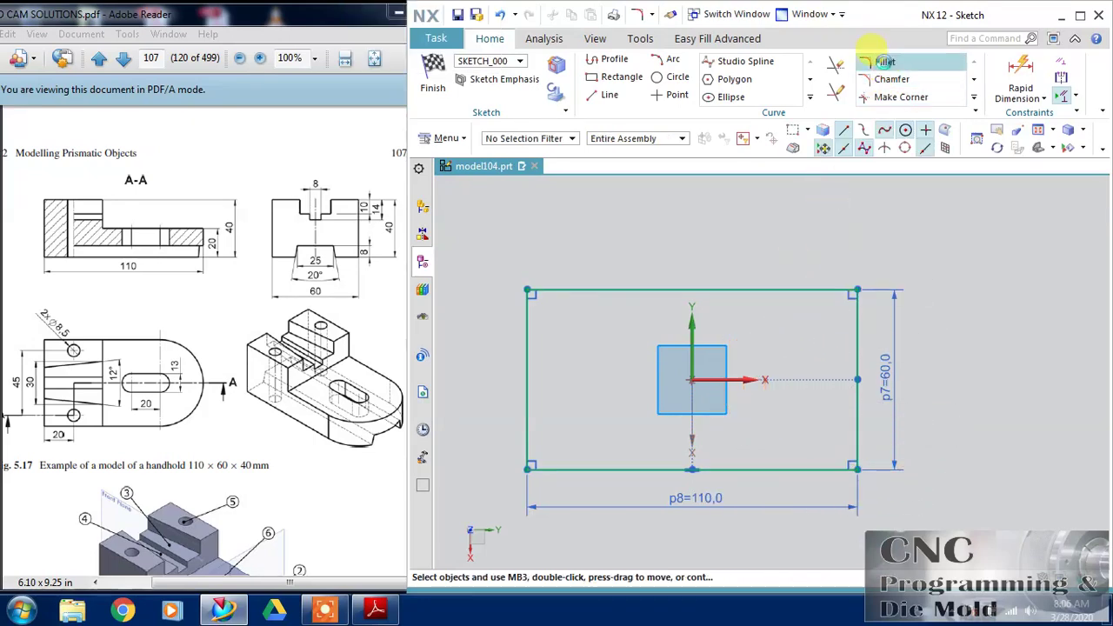
# - Round the rectangle's right end with a 30 mm radius three-curve fillet and convert the right vertical line to reference
pyautogui.click(886, 61)
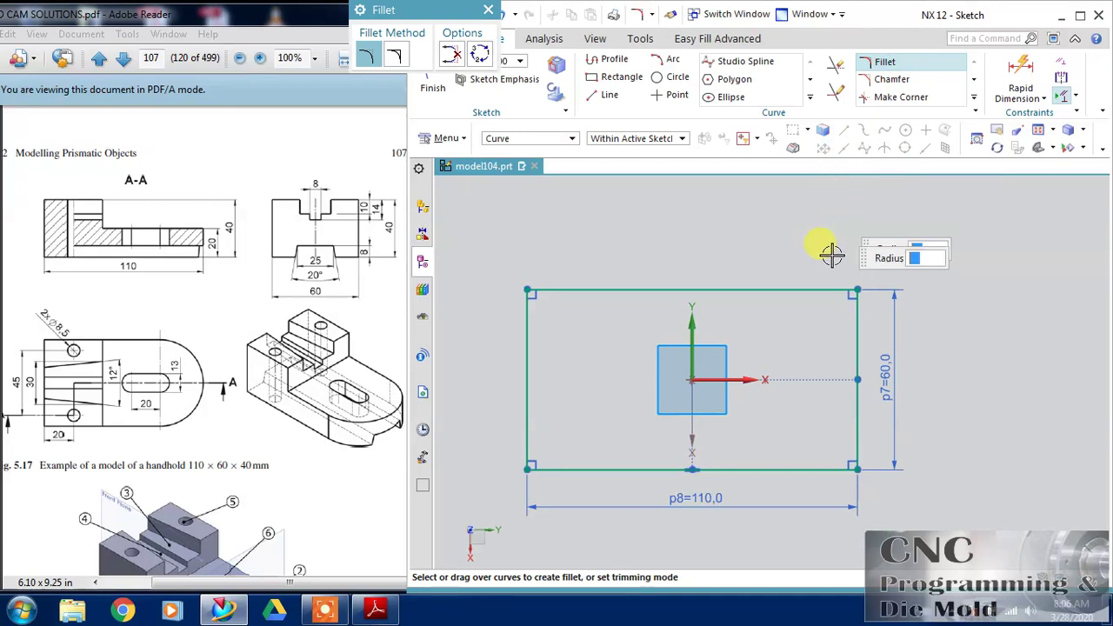
pyautogui.click(786, 467)
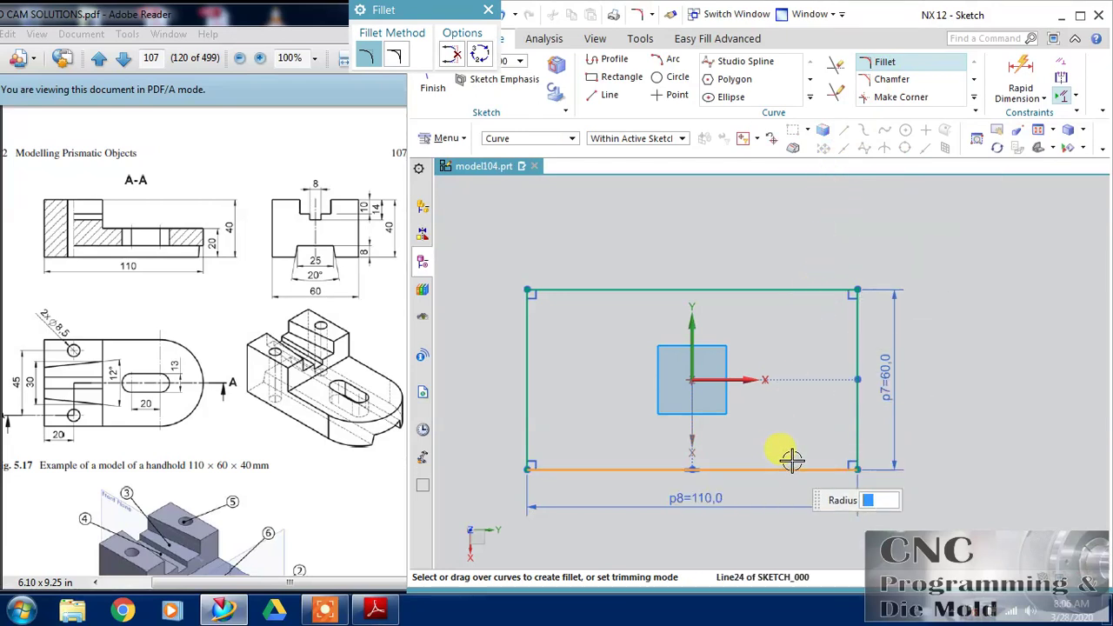
pyautogui.click(815, 290)
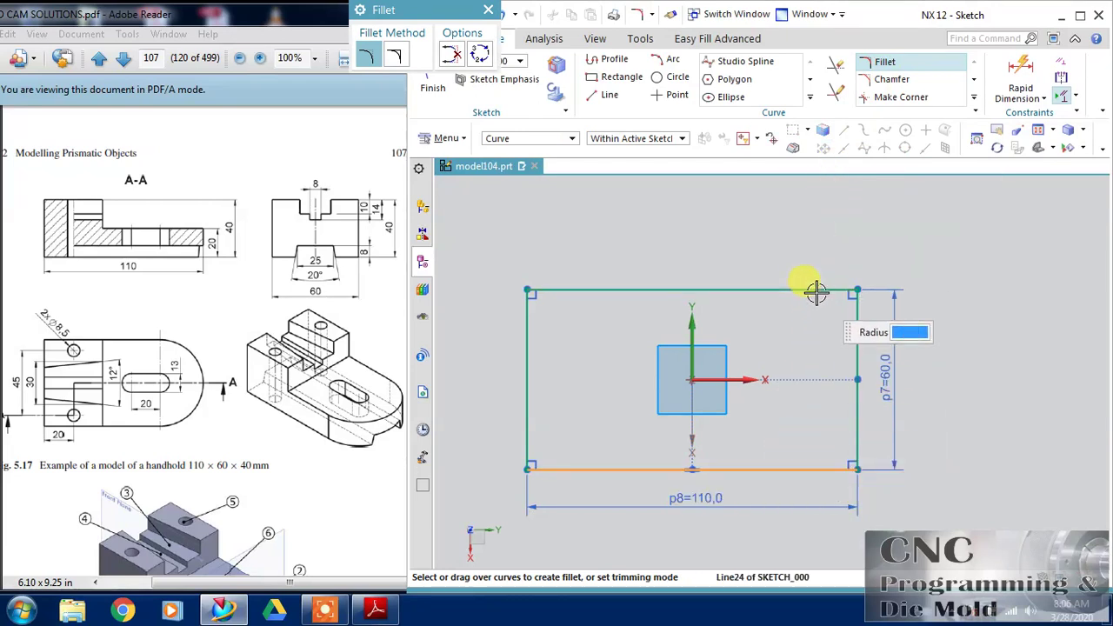
pyautogui.click(856, 383)
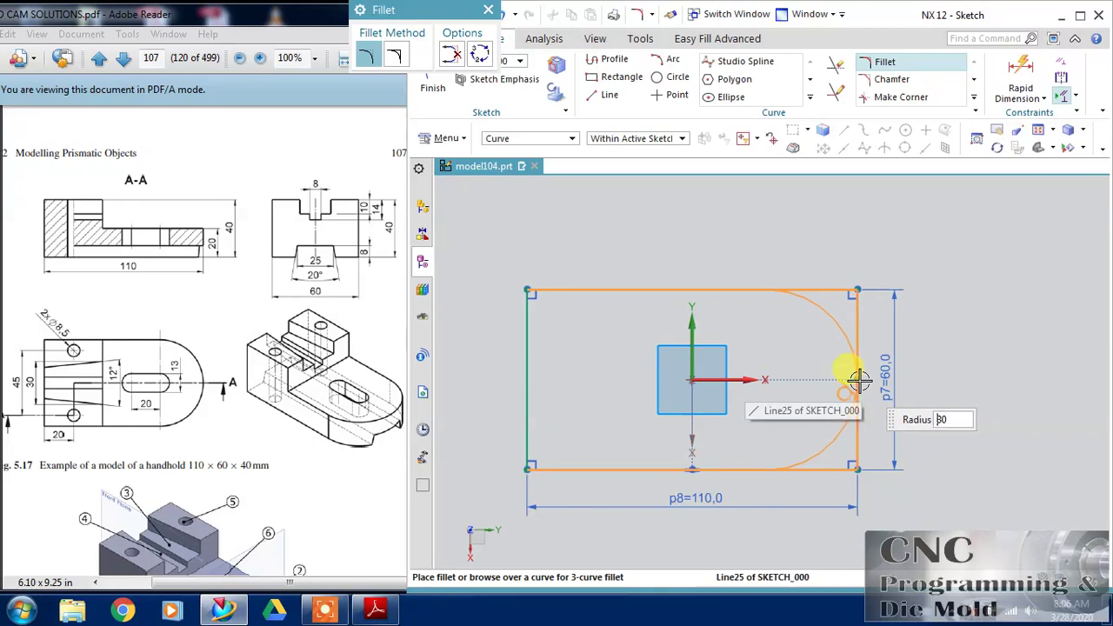
pyautogui.middleClick(925, 310)
pyautogui.rightClick(856, 315)
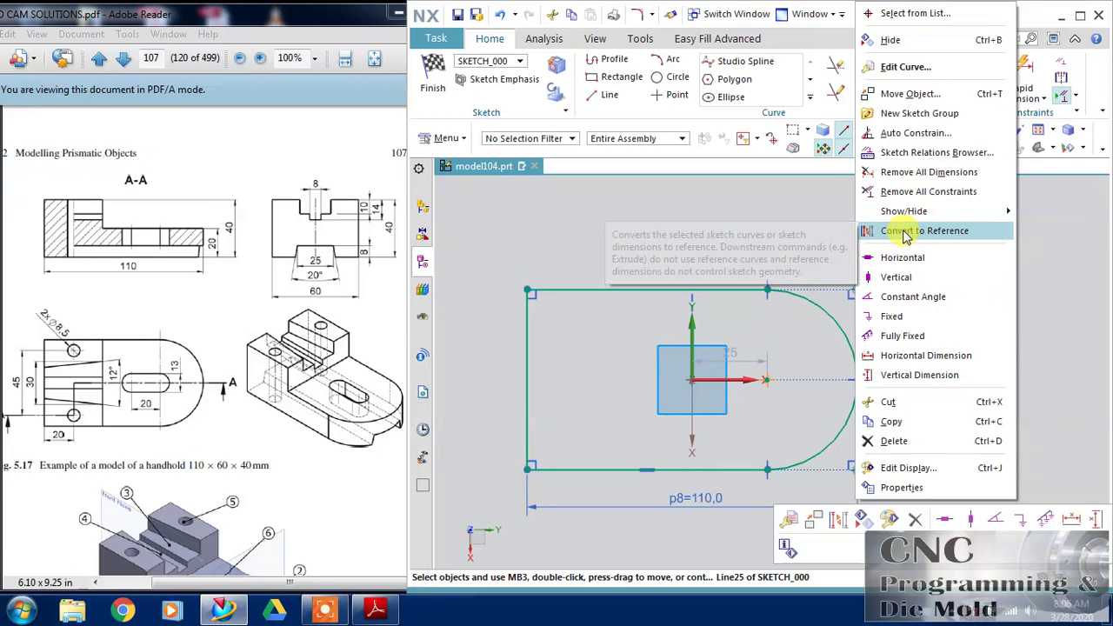
pyautogui.click(906, 235)
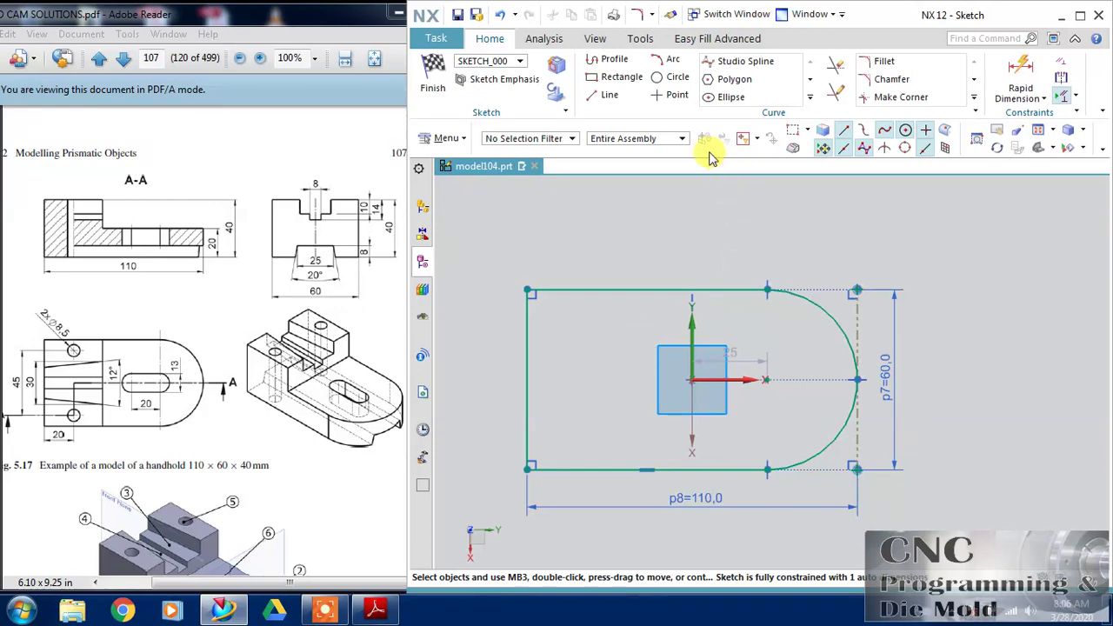
# - Sketch a rectangle for the slot, about 32 by 13 mm, centered on the X axis inside the rounded outline
pyautogui.click(614, 77)
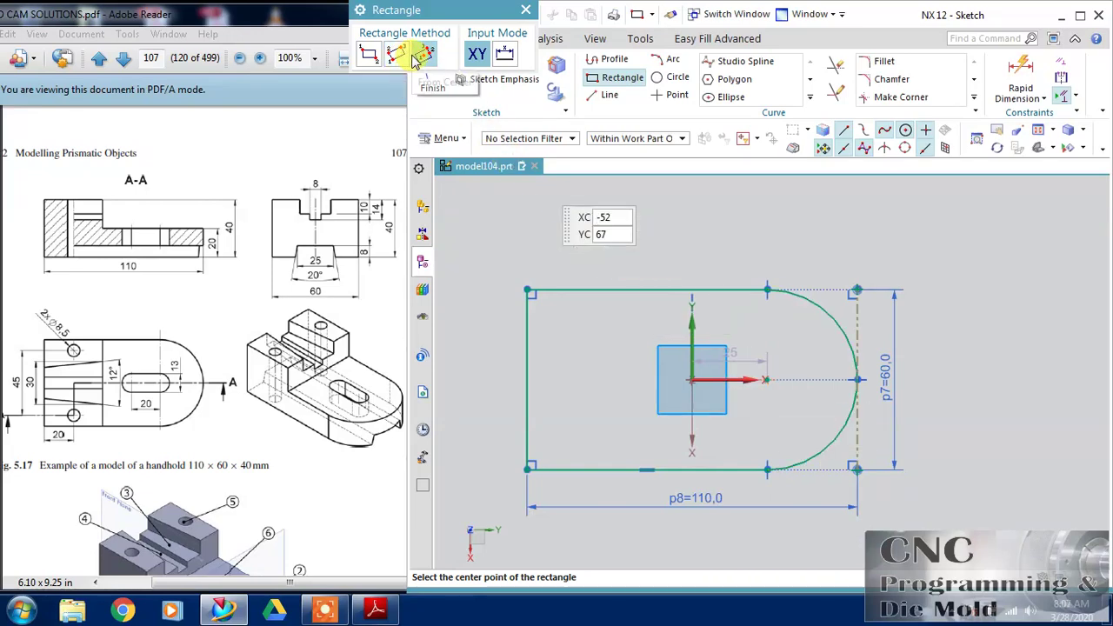
pyautogui.click(747, 380)
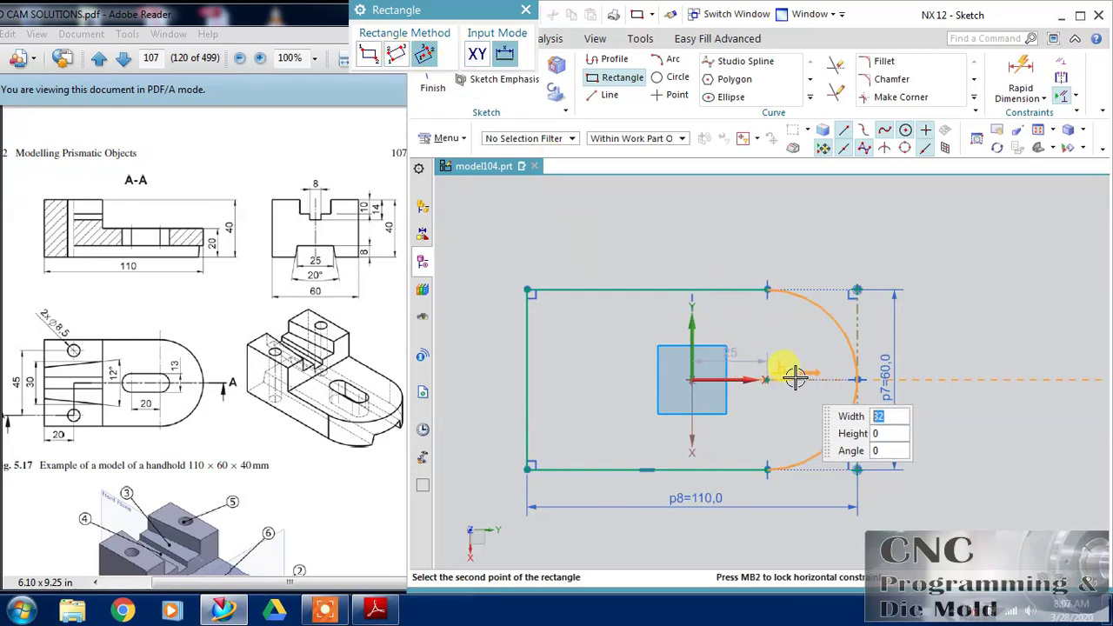
pyautogui.click(792, 362)
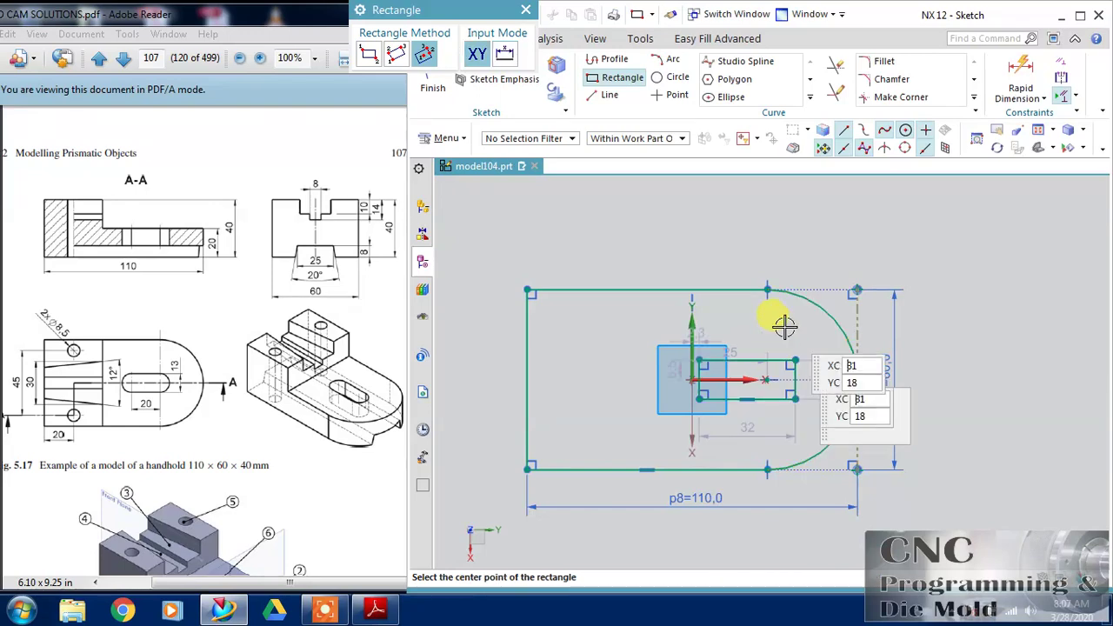
pyautogui.press('Escape')
# - Fix the slot rectangle's height at 13 mm and set its length to 33 mm
pyautogui.scroll(3, 725, 380)
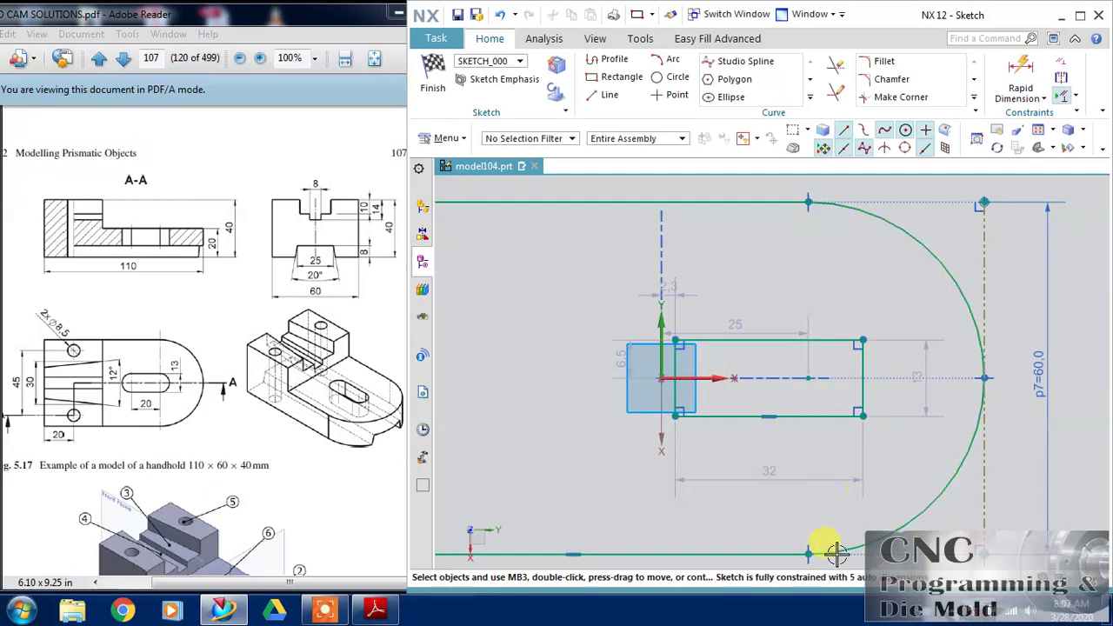
pyautogui.doubleClick(924, 355)
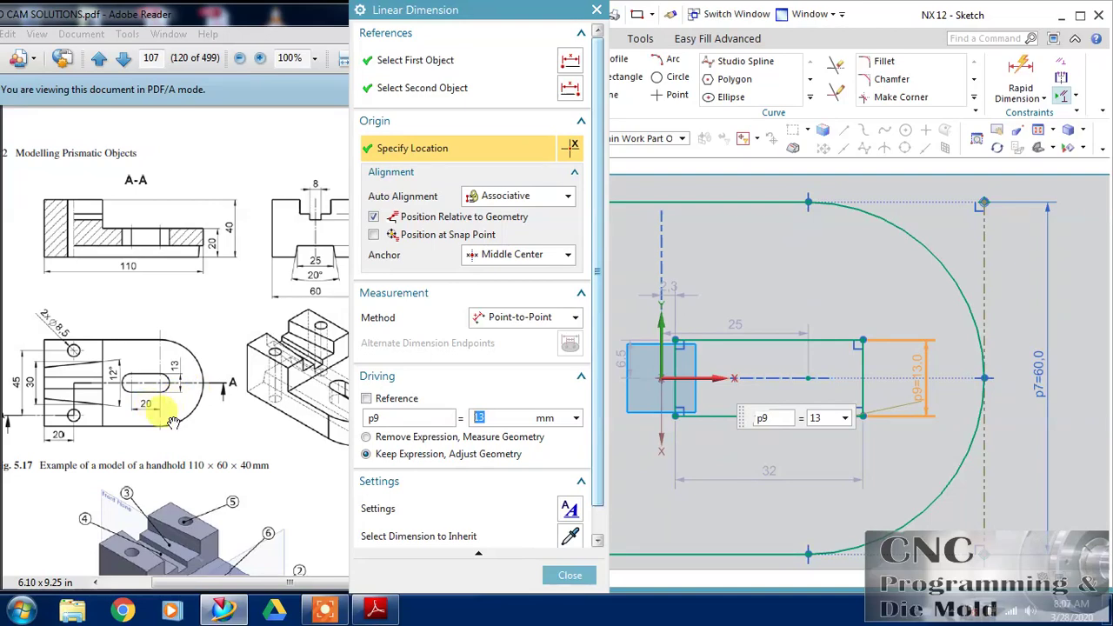
pyautogui.click(765, 472)
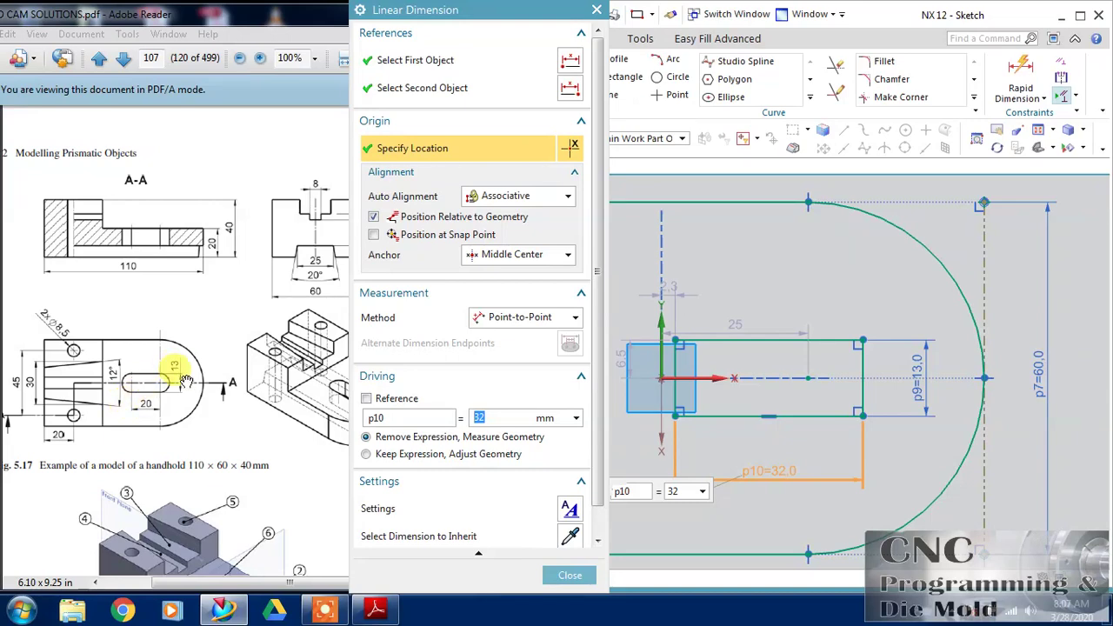
pyautogui.press('Return')
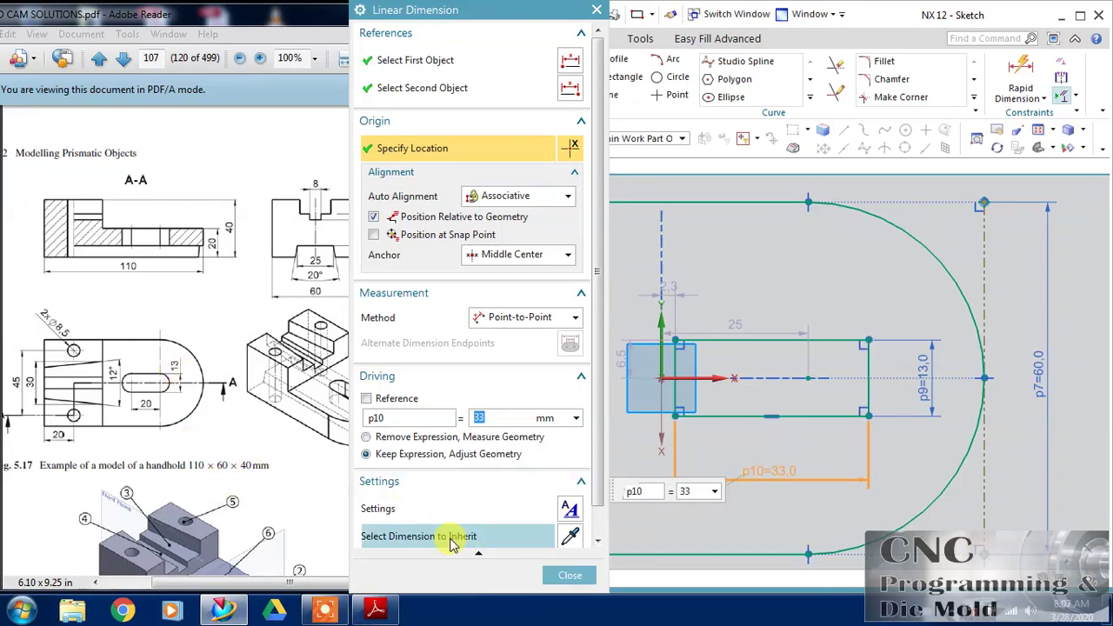
# - Round both ends of the slot rectangle with three-curve fillets of 6.5 mm radius
pyautogui.click(570, 576)
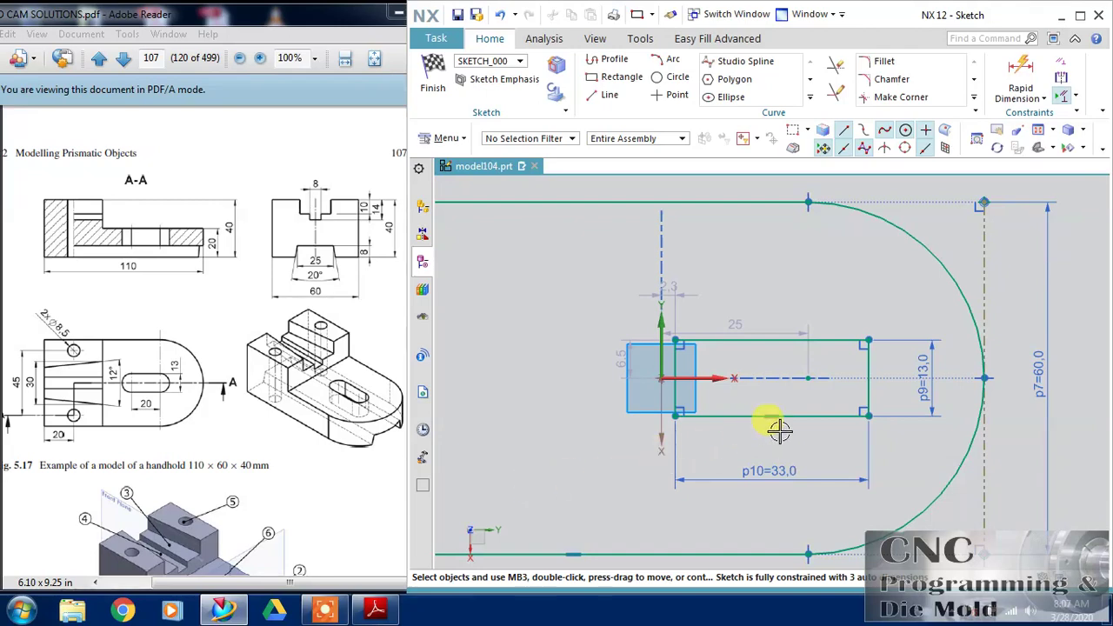
pyautogui.click(884, 62)
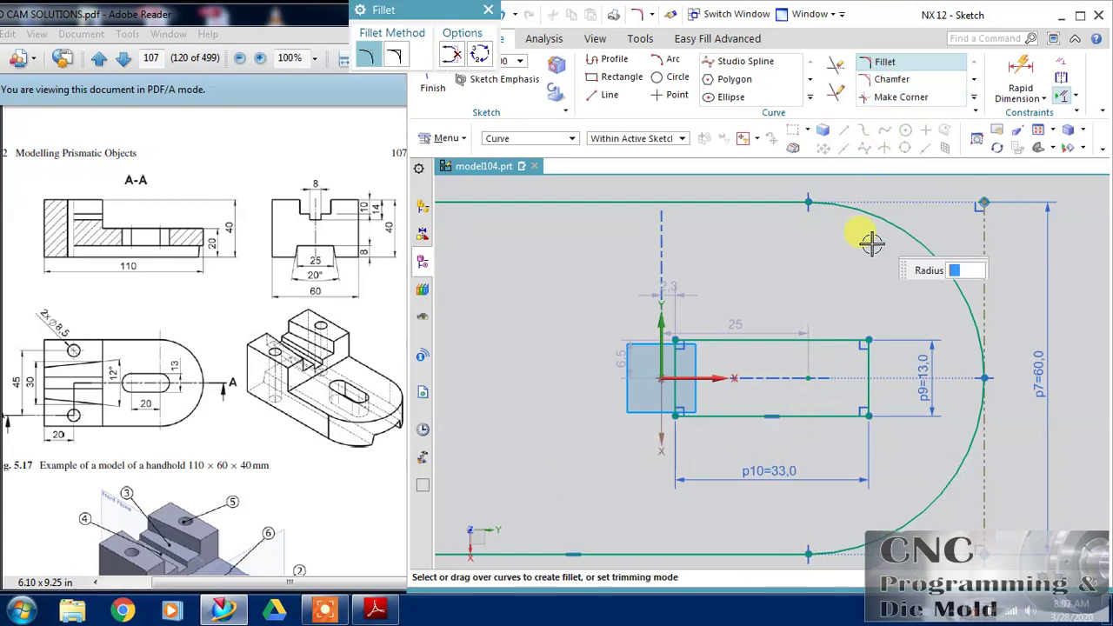
pyautogui.click(854, 415)
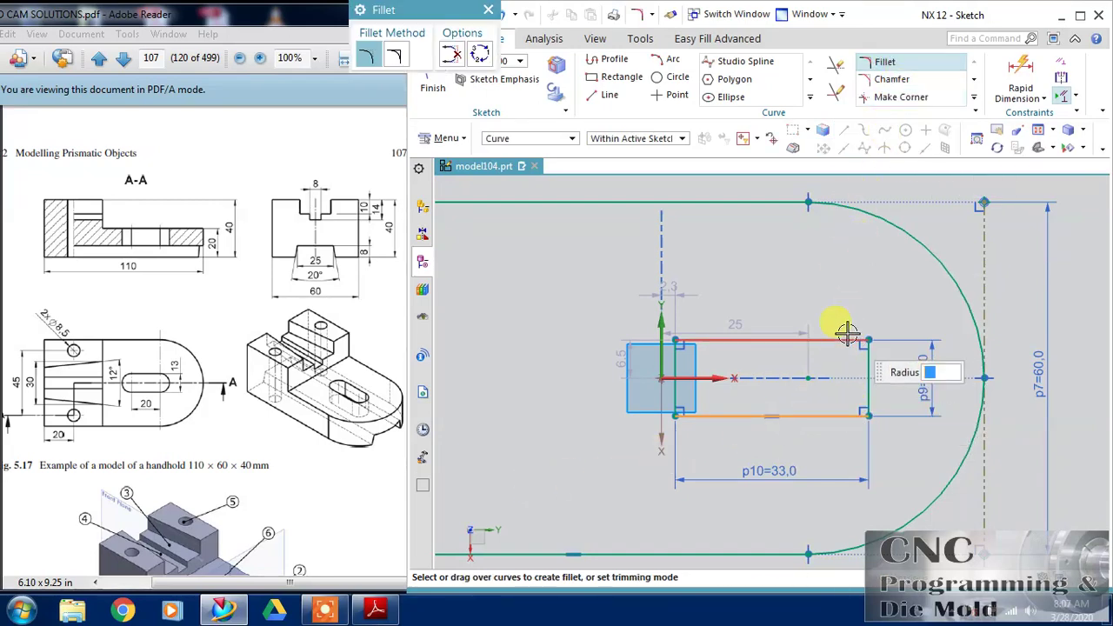
pyautogui.click(856, 341)
pyautogui.click(858, 364)
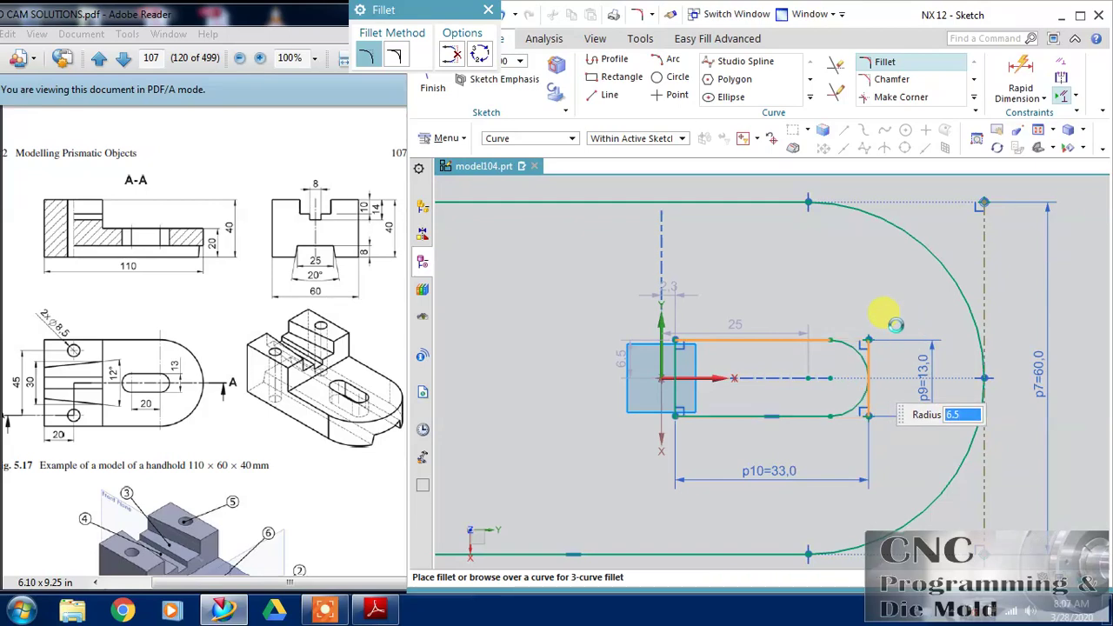
pyautogui.click(687, 341)
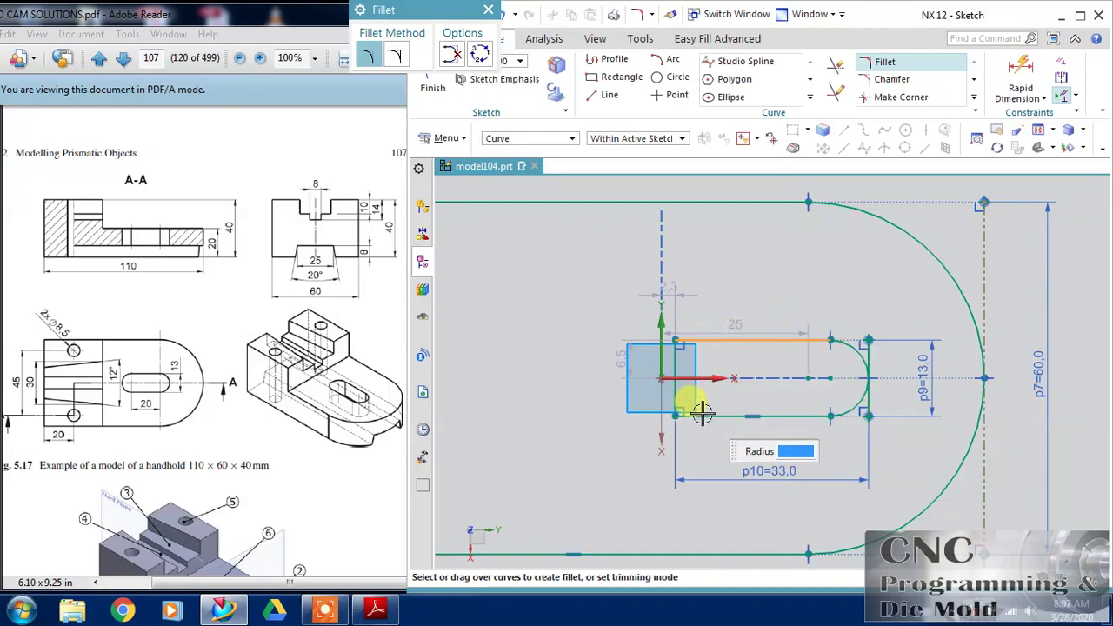
pyautogui.click(695, 415)
pyautogui.click(689, 360)
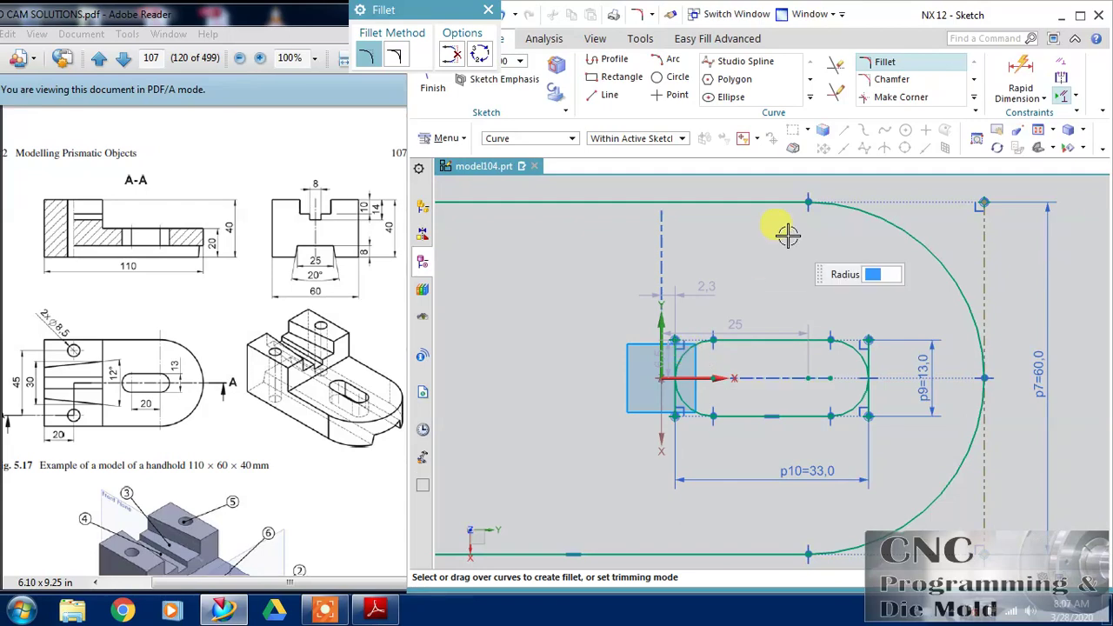
pyautogui.press('Escape')
# - Convert the slot's two vertical end lines to reference
pyautogui.rightClick(674, 356)
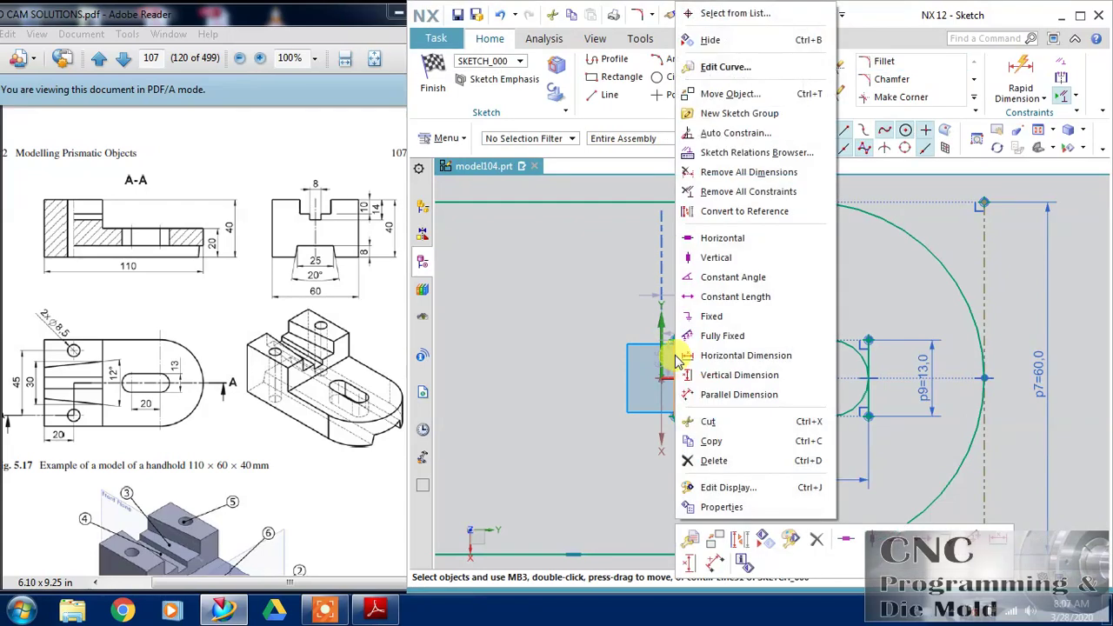
pyautogui.click(721, 212)
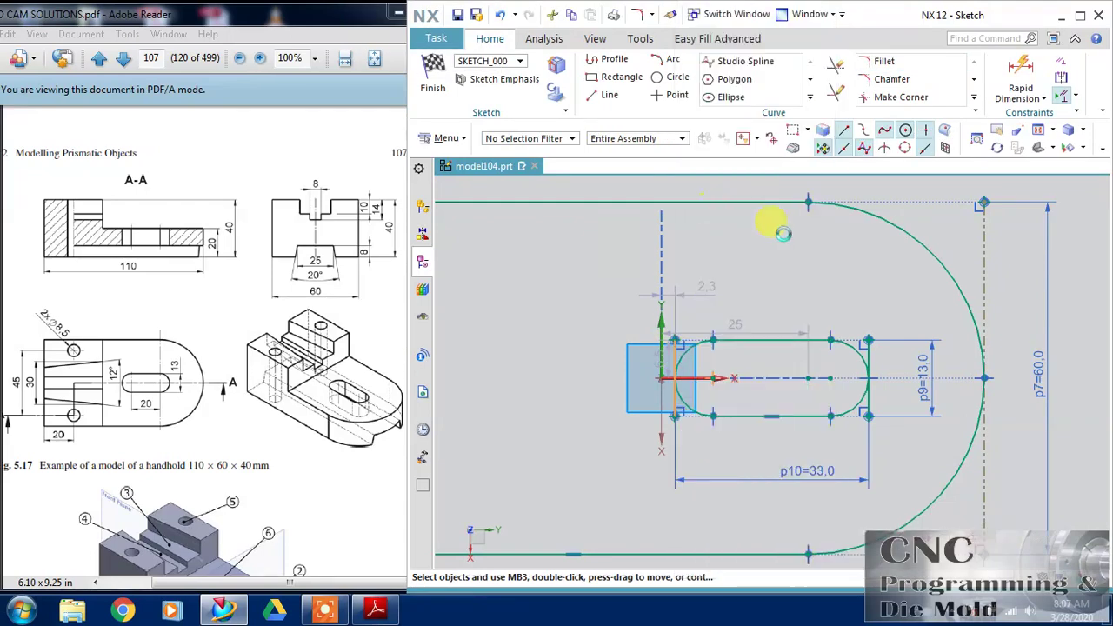
pyautogui.rightClick(868, 352)
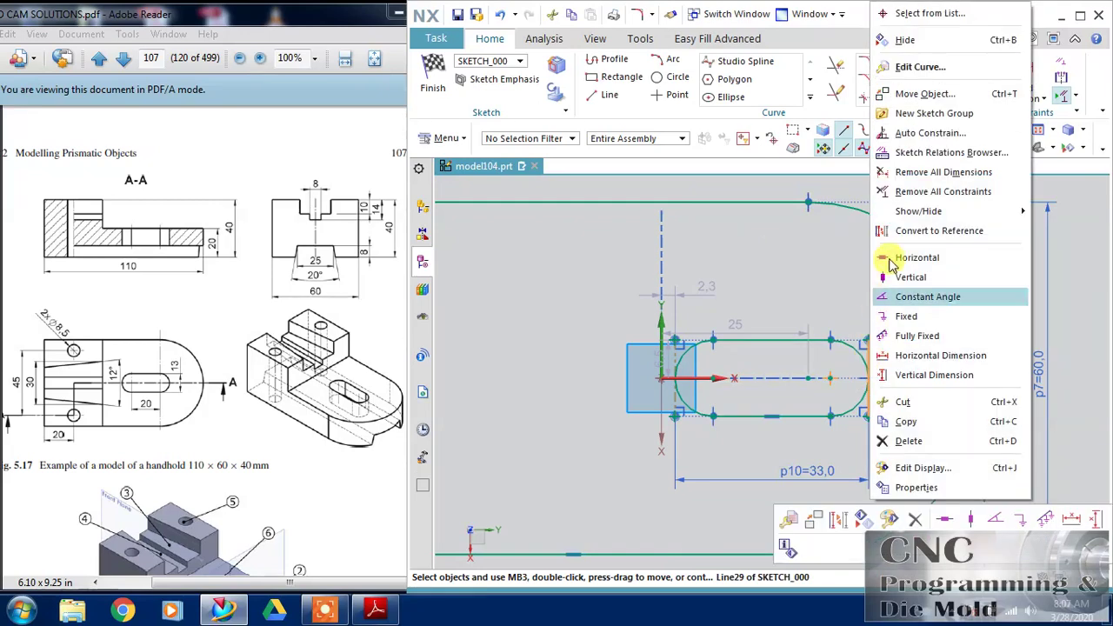
pyautogui.click(905, 211)
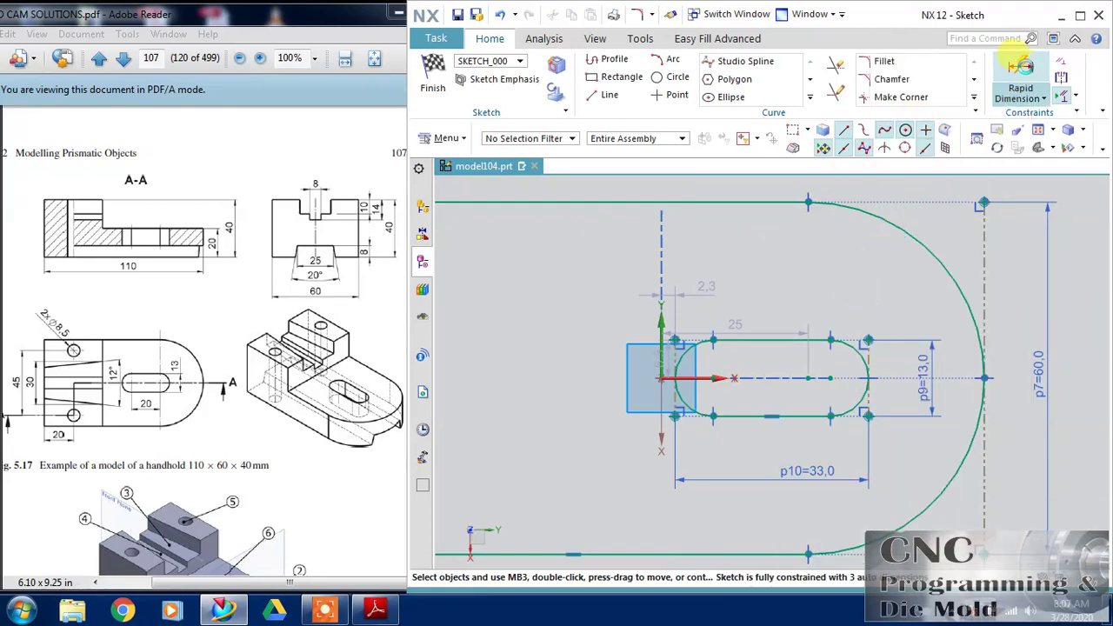
# - Make the center of the slot's right arc coincident with the center of the outline's large arc and finish the sketch
pyautogui.click(1021, 76)
pyautogui.click(535, 324)
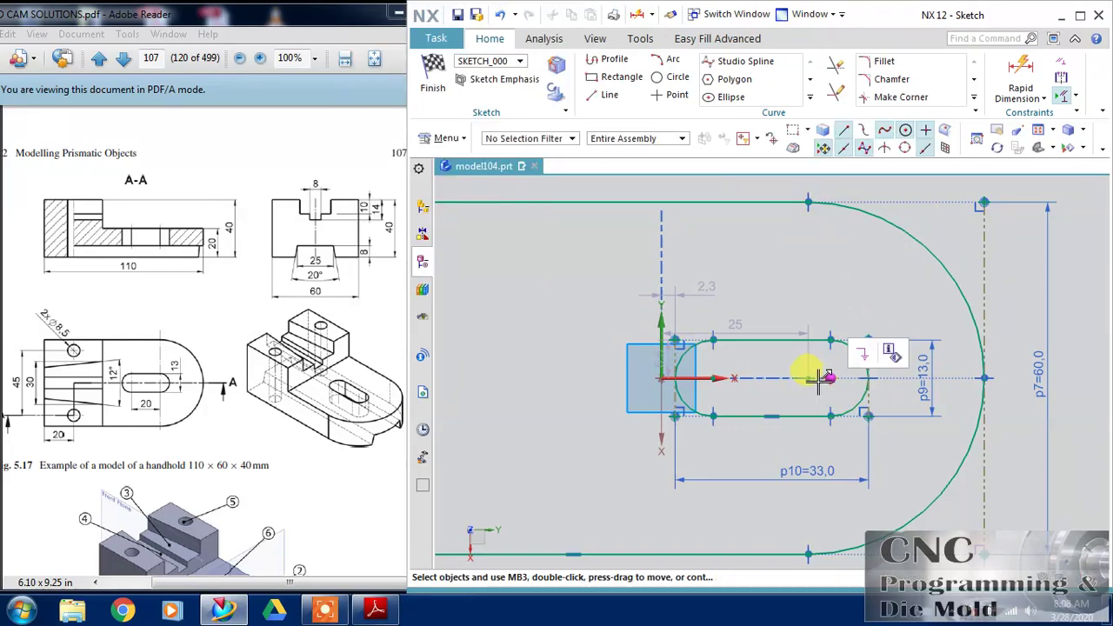
pyautogui.click(813, 376)
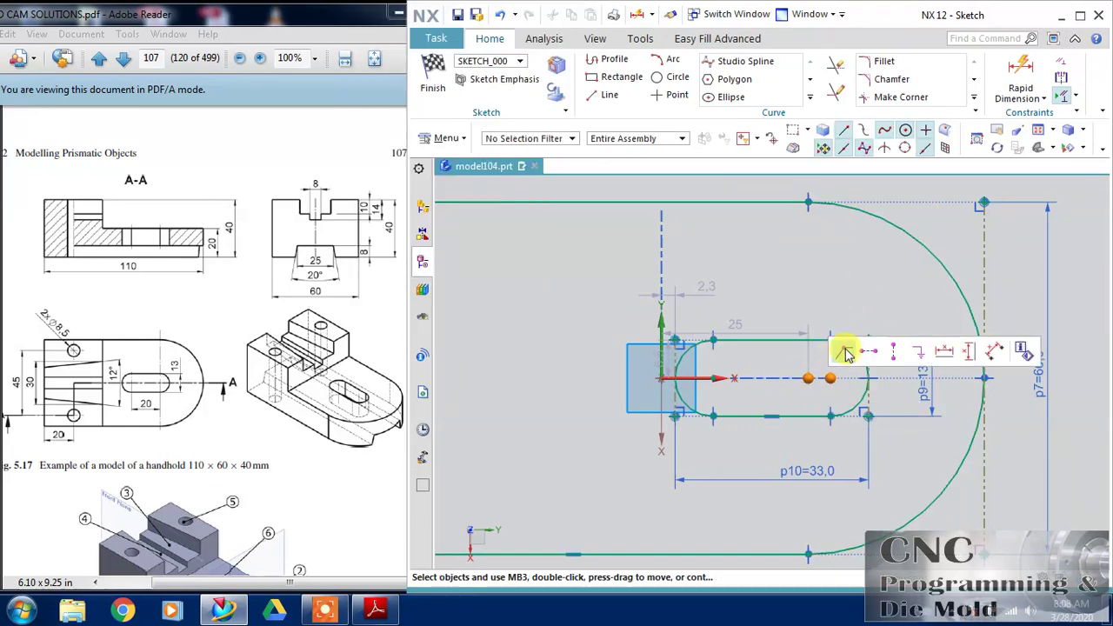
pyautogui.click(845, 351)
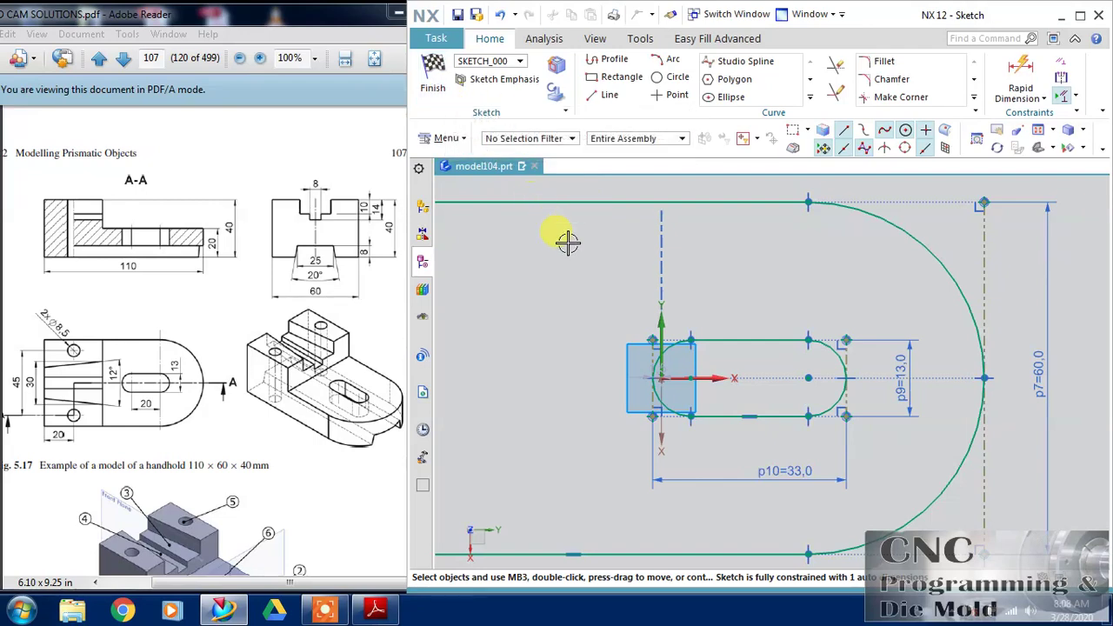
pyautogui.click(433, 87)
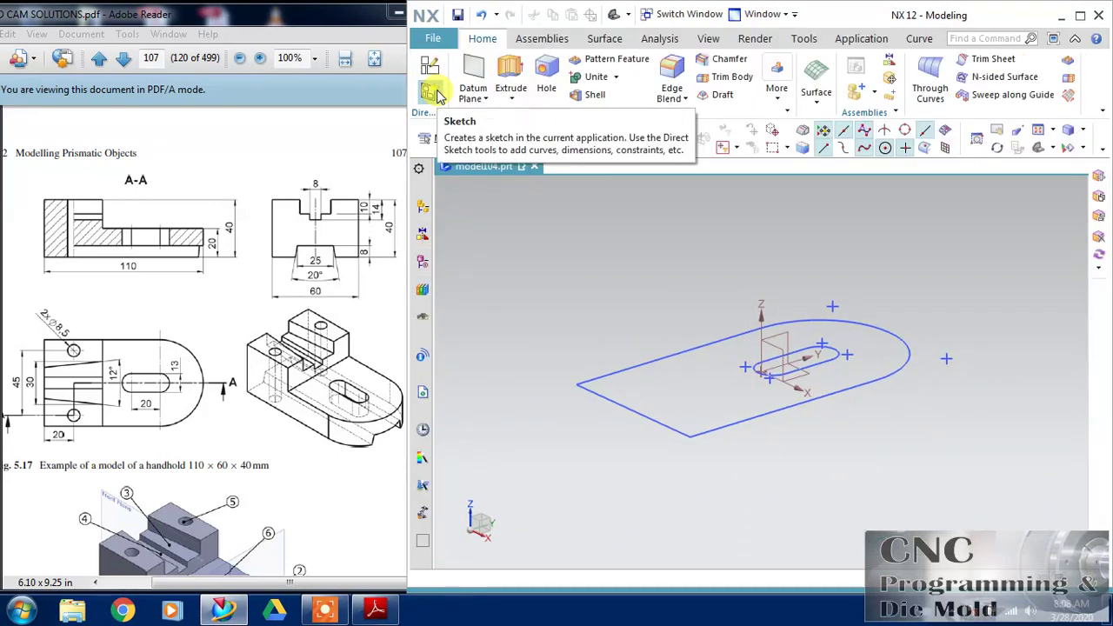
# - Start an Extrude from the base sketch and set the curve selection rule to Infer Curves
pyautogui.click(511, 76)
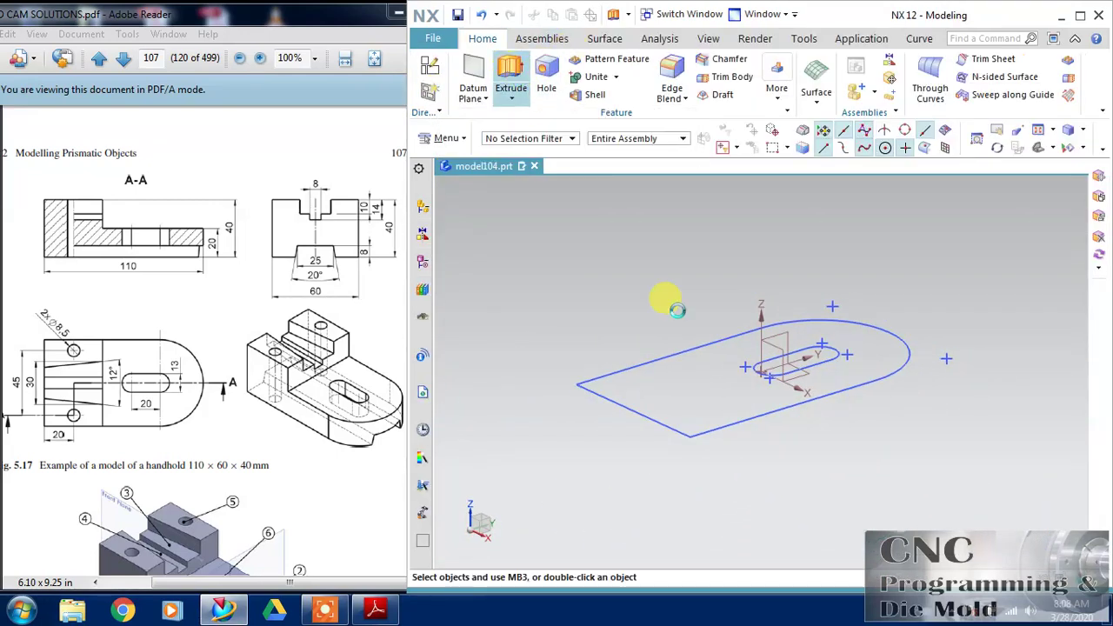
pyautogui.click(708, 341)
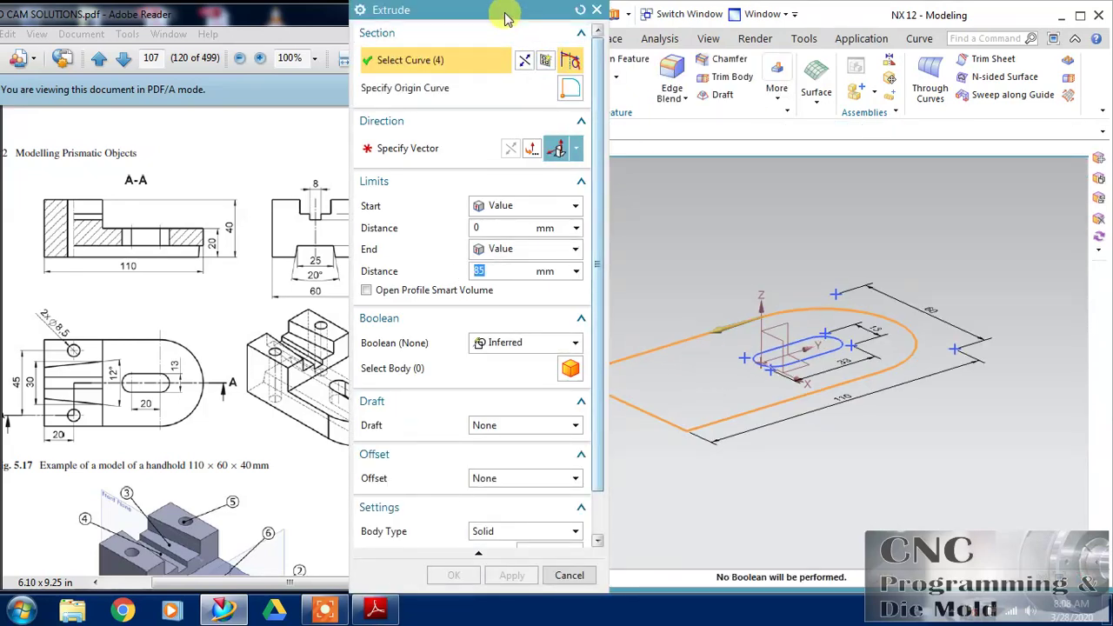
pyautogui.moveTo(510, 12)
pyautogui.mouseDown()
pyautogui.moveTo(345, 29)
pyautogui.moveTo(512, 106)
pyautogui.mouseUp()
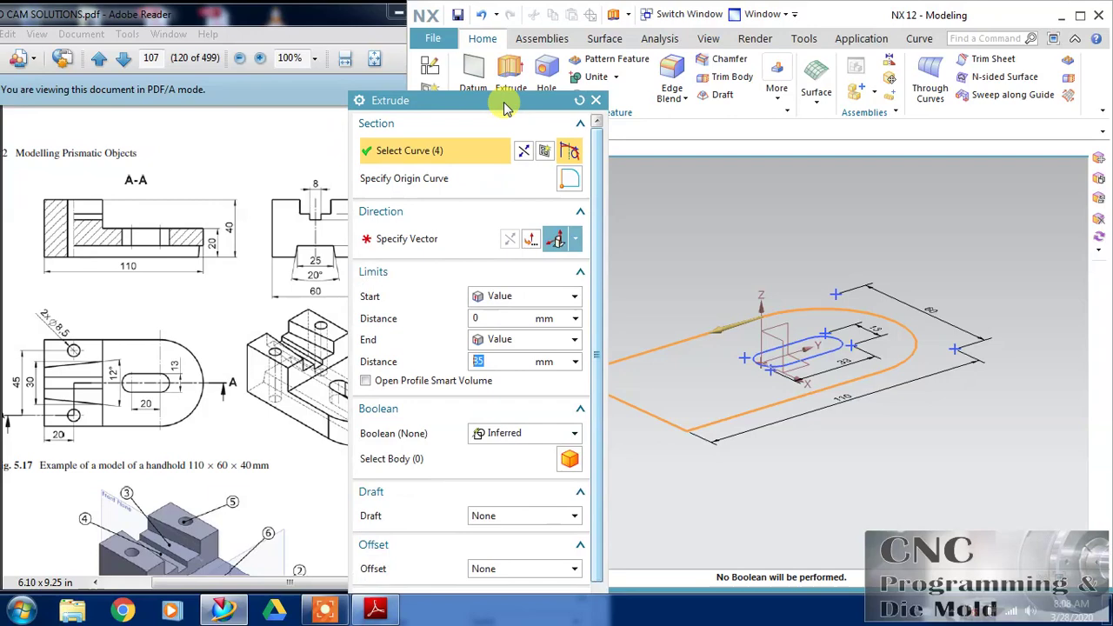
pyautogui.doubleClick(841, 19)
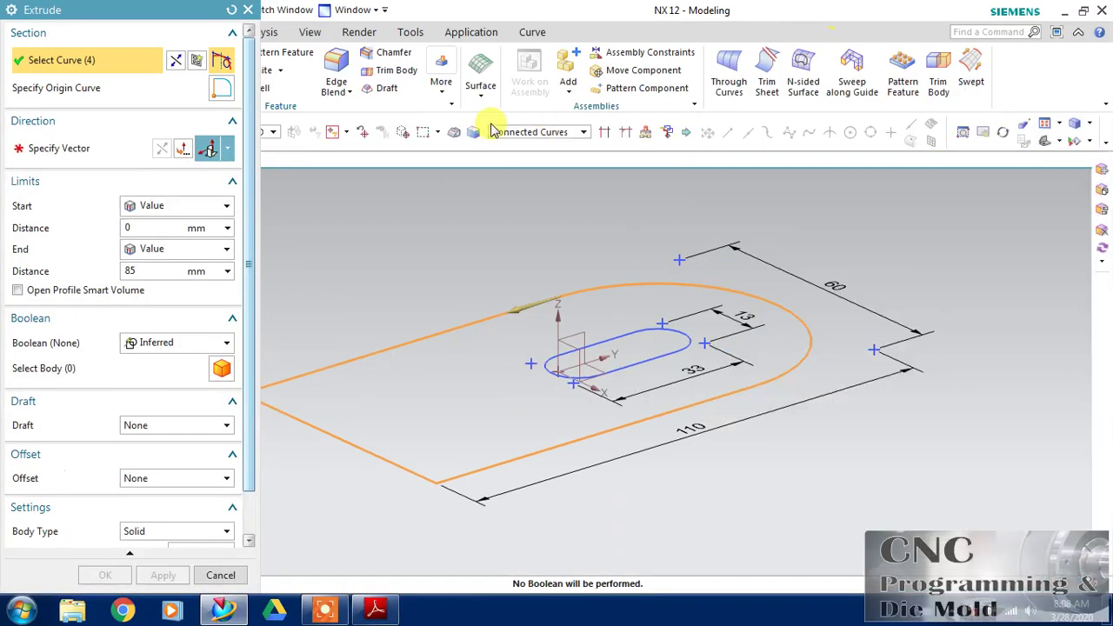
pyautogui.click(535, 135)
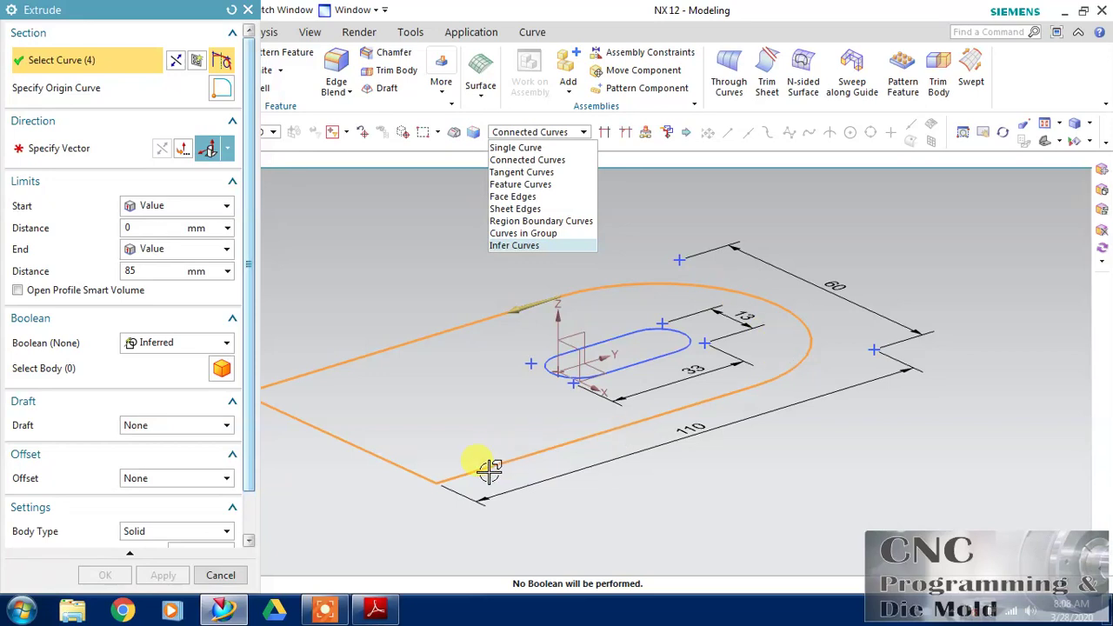
pyautogui.click(539, 247)
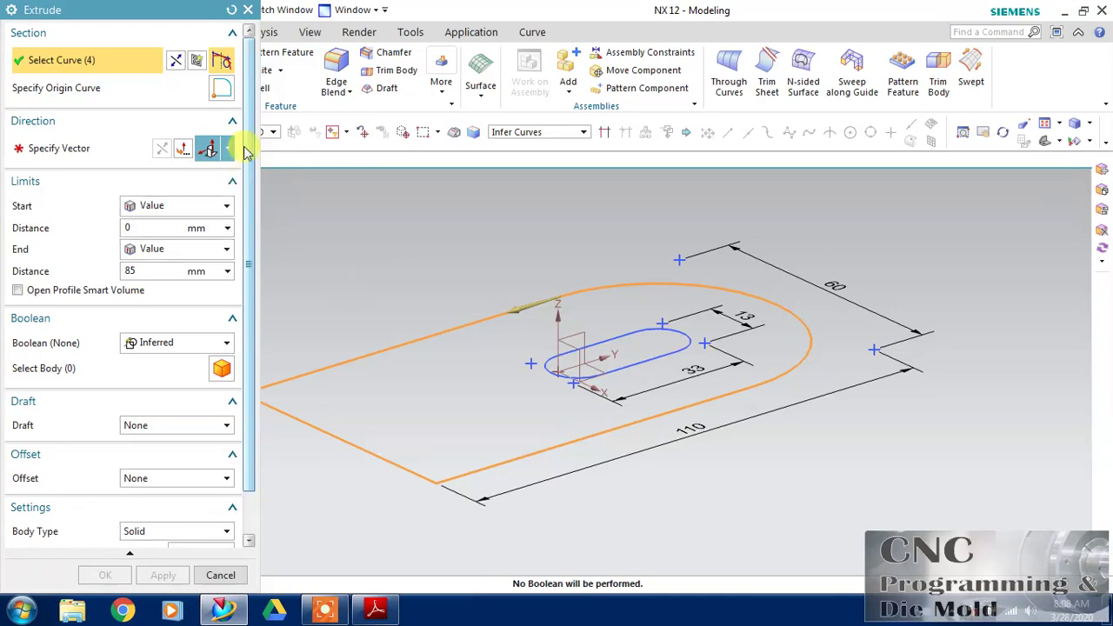
# - Reset the Extrude settings, select the whole base sketch including the slot, and extrude it 40 mm
pyautogui.click(231, 12)
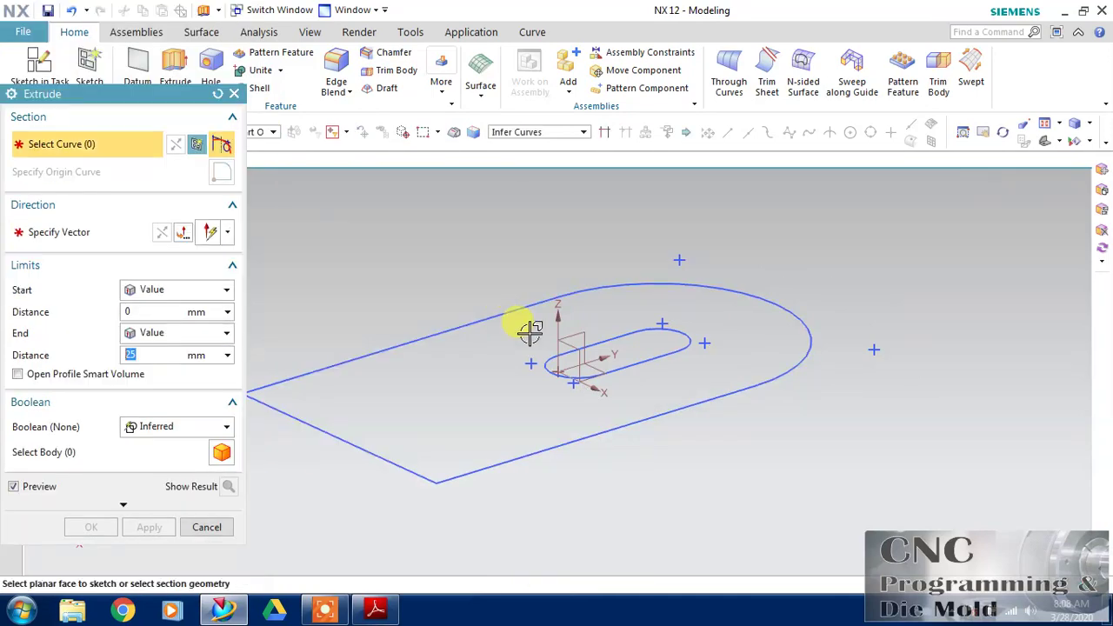
pyautogui.click(517, 308)
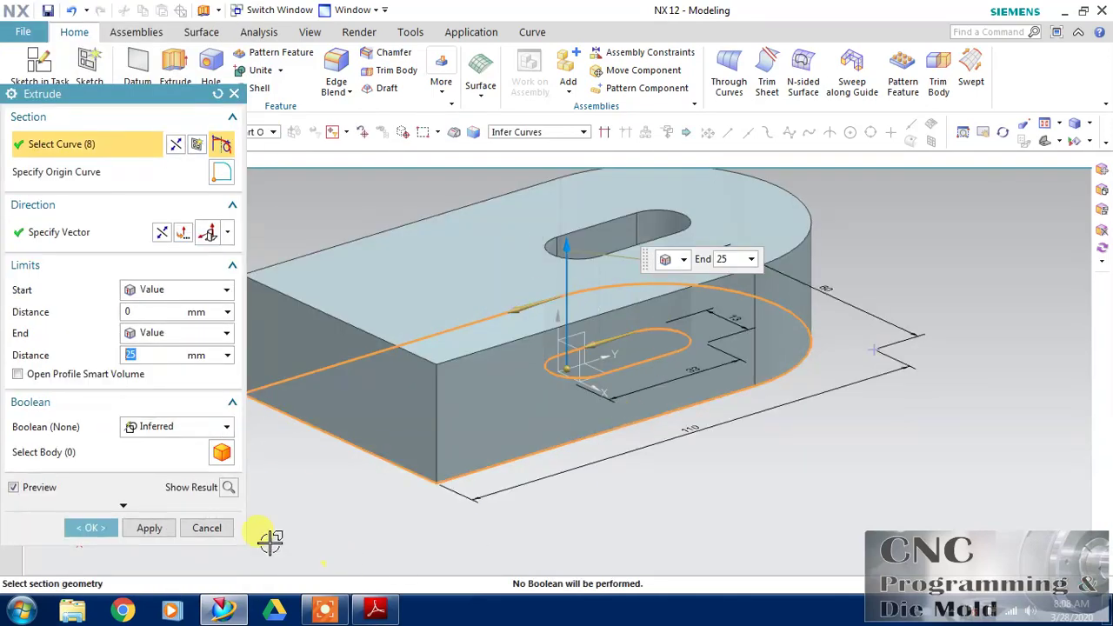
pyautogui.click(1087, 12)
pyautogui.moveTo(490, 113)
pyautogui.mouseDown()
pyautogui.moveTo(531, 86)
pyautogui.moveTo(543, 55)
pyautogui.moveTo(521, 38)
pyautogui.mouseUp()
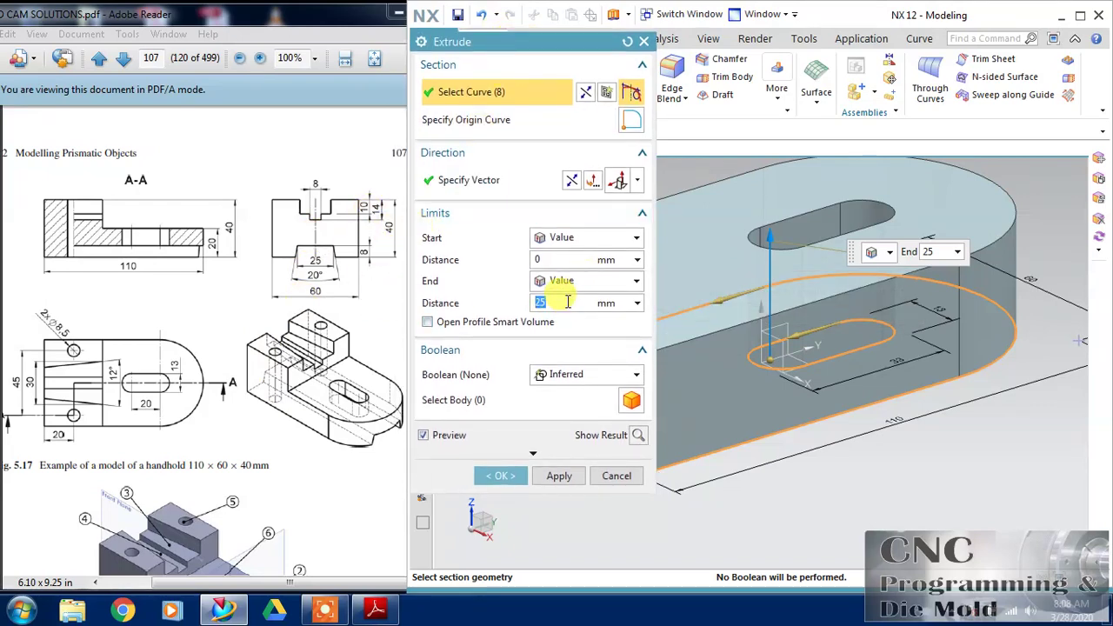
pyautogui.press('Return')
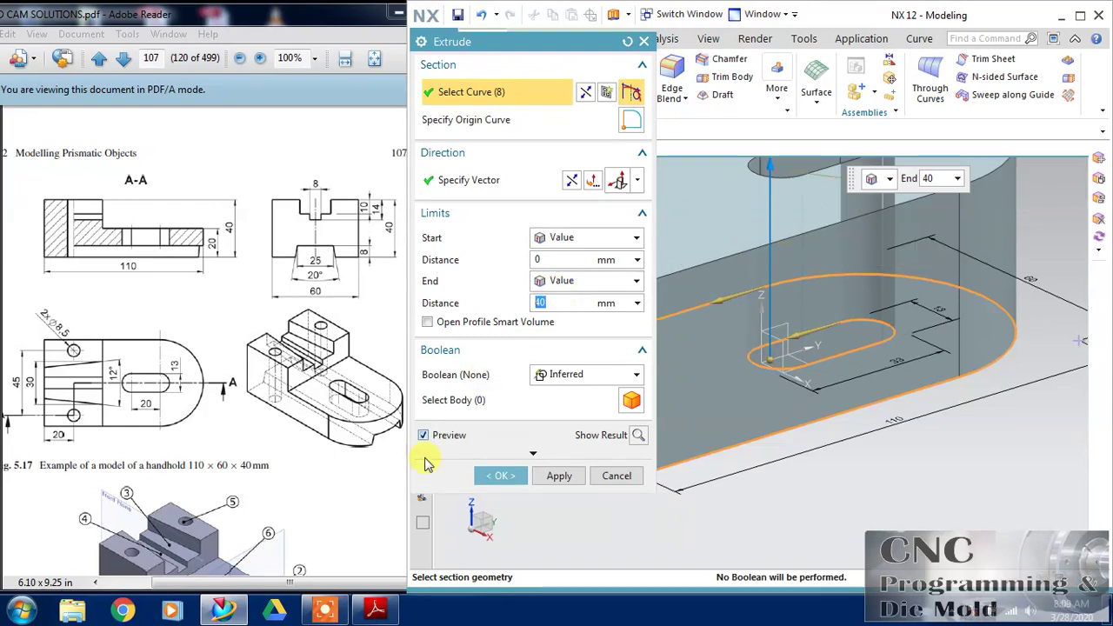
pyautogui.click(510, 488)
# - Create a new sketch on the vertical YZ datum plane with the Y axis as horizontal reference
pyautogui.scroll(-5, 659, 440)
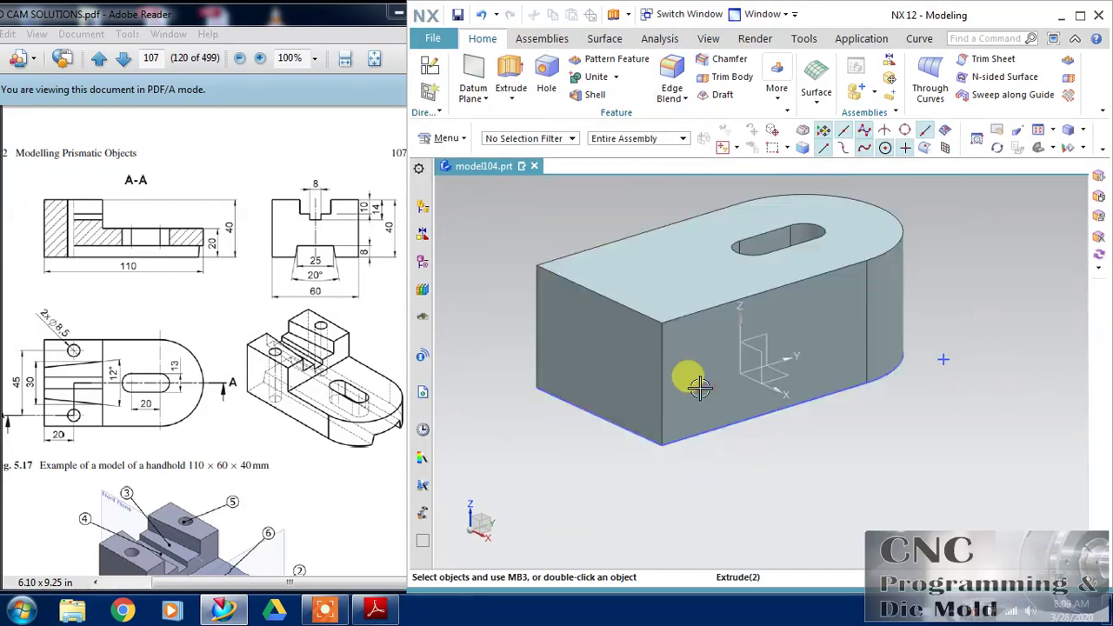
pyautogui.moveTo(729, 470)
pyautogui.mouseDown(button='middle')
pyautogui.moveTo(716, 437)
pyautogui.moveTo(728, 455)
pyautogui.moveTo(708, 461)
pyautogui.mouseUp(button='middle')
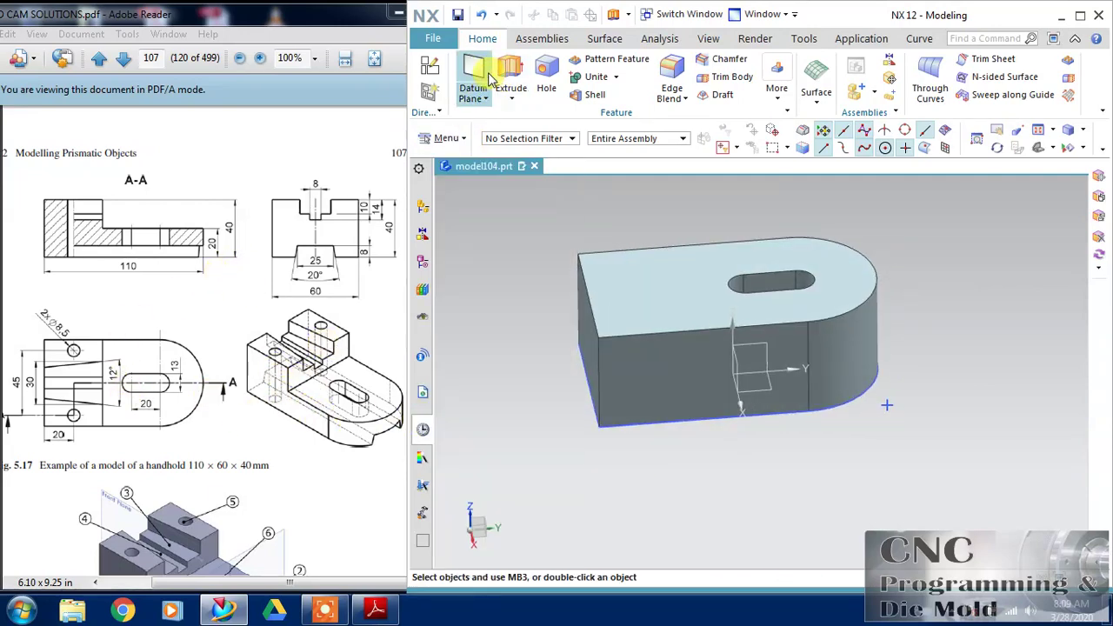
pyautogui.click(429, 66)
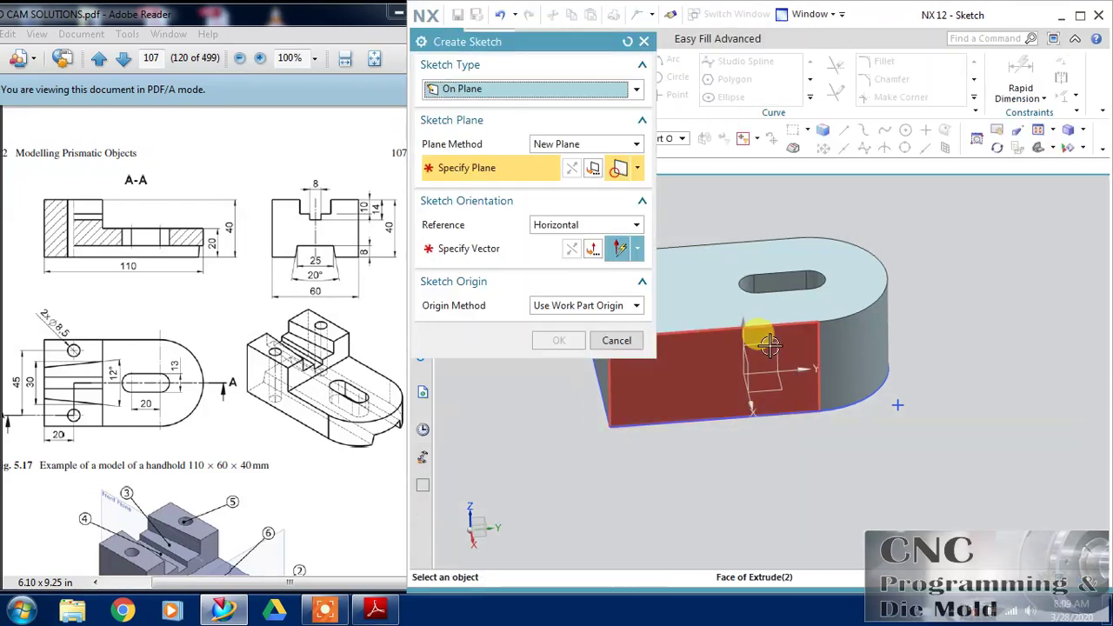
pyautogui.click(766, 378)
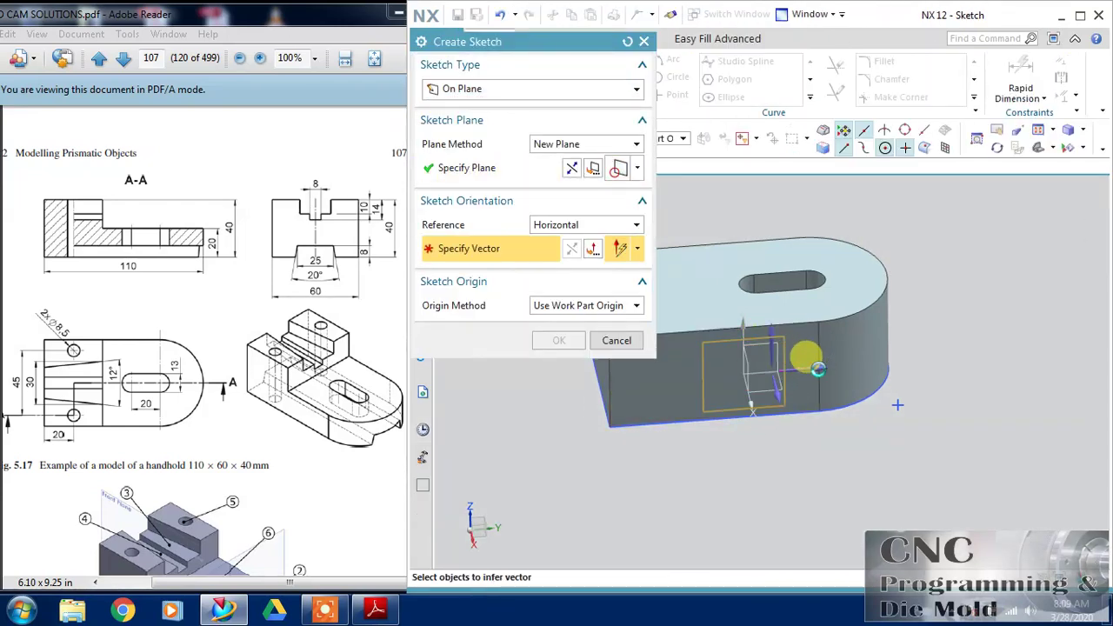
pyautogui.click(800, 352)
pyautogui.click(577, 341)
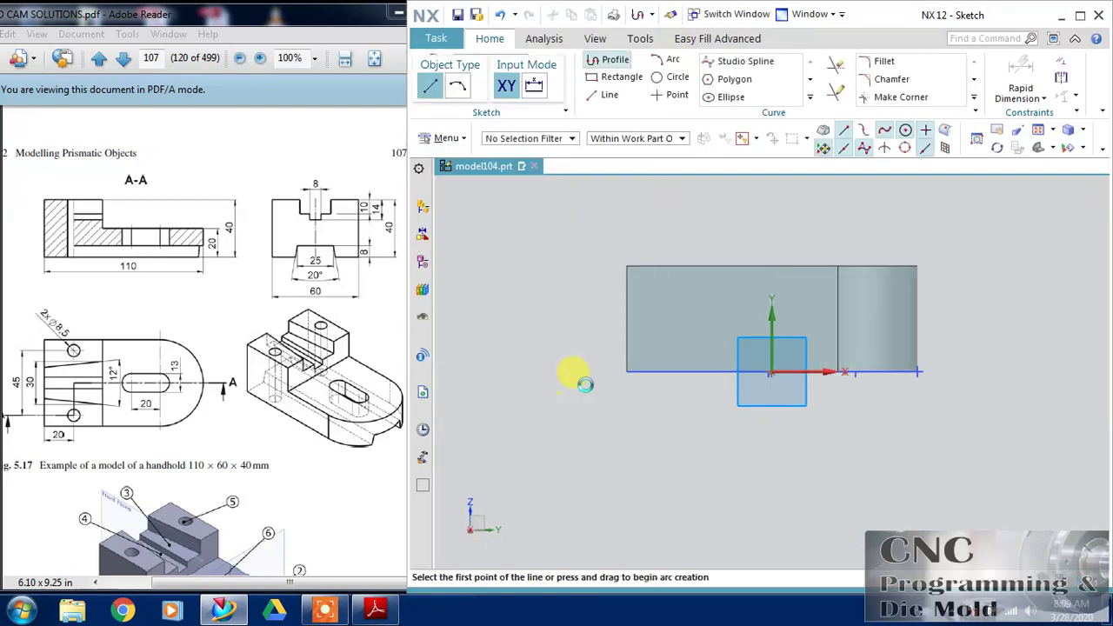
# - Sketch a two-point rectangle about 22 mm high, starting on the block's top edge and extending past its rounded end
pyautogui.click(617, 76)
pyautogui.click(709, 265)
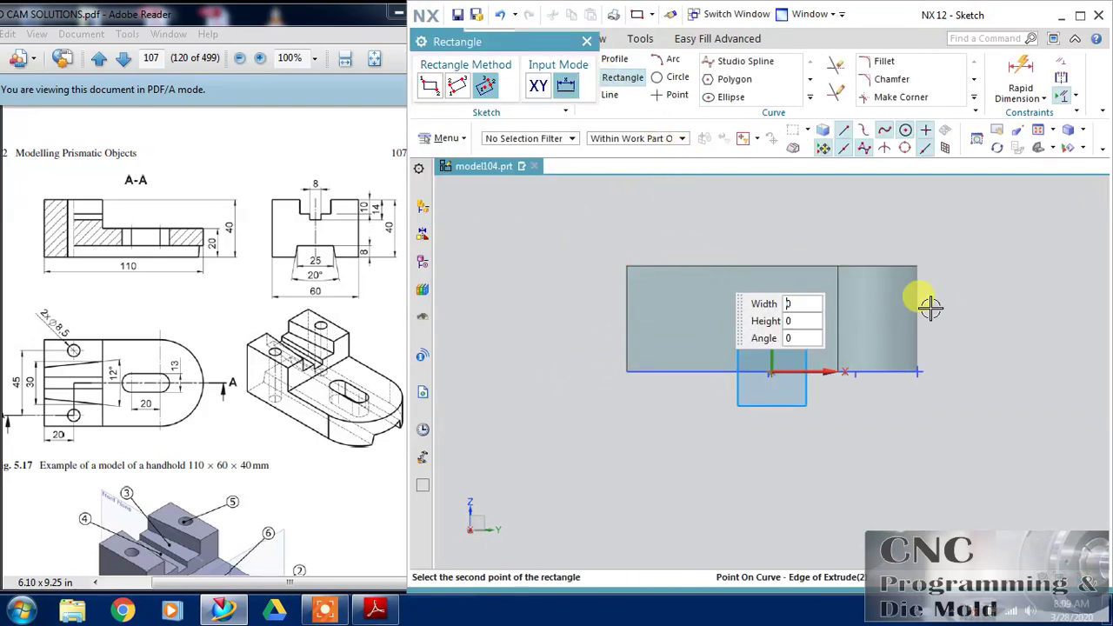
pyautogui.click(430, 85)
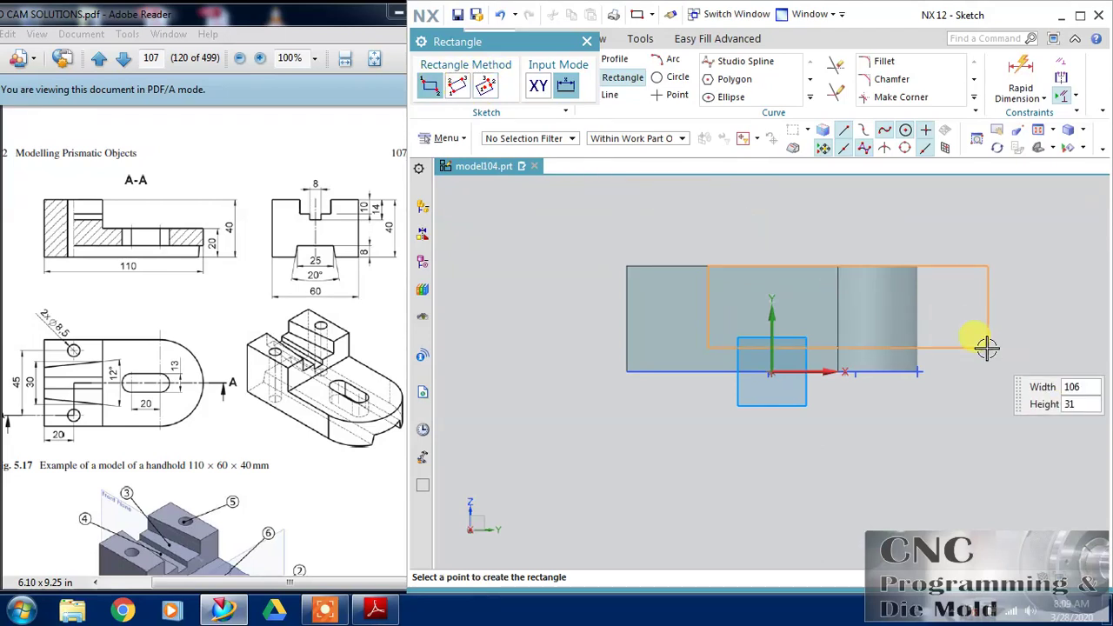
pyautogui.click(963, 323)
pyautogui.press('Escape')
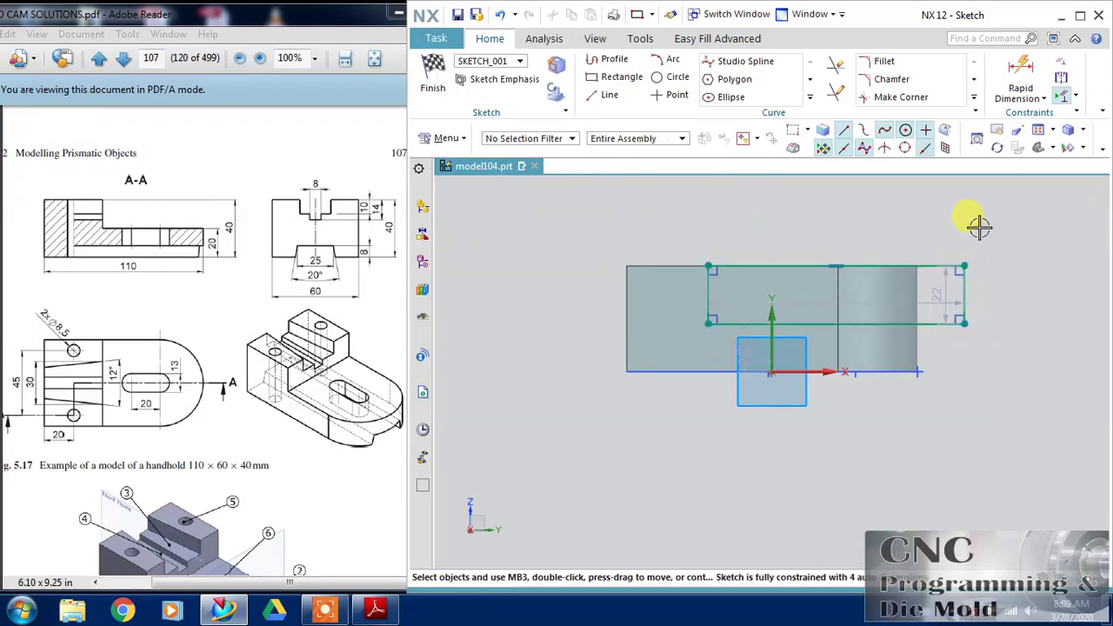
# - Set the side-view rectangle's height to 20 mm
pyautogui.click(942, 283)
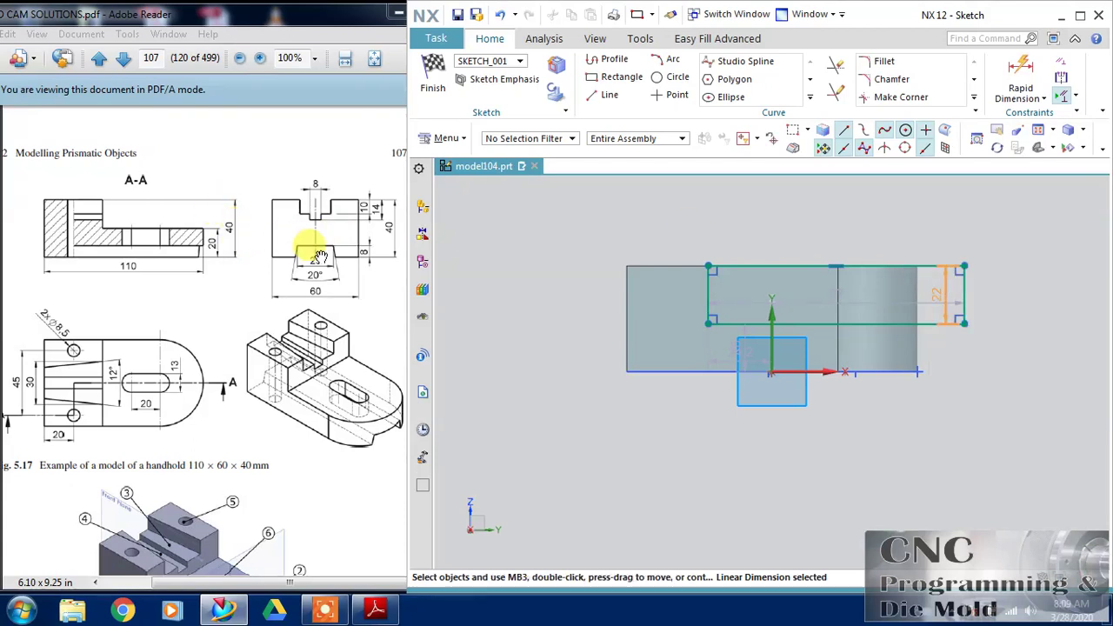
pyautogui.click(944, 285)
pyautogui.doubleClick(943, 285)
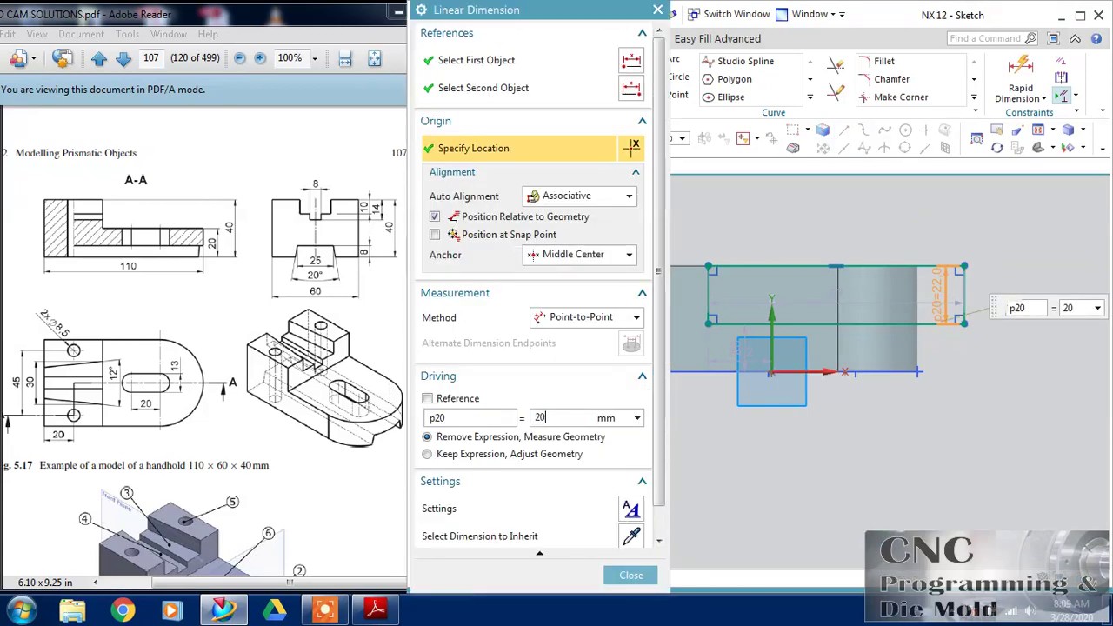
pyautogui.click(931, 247)
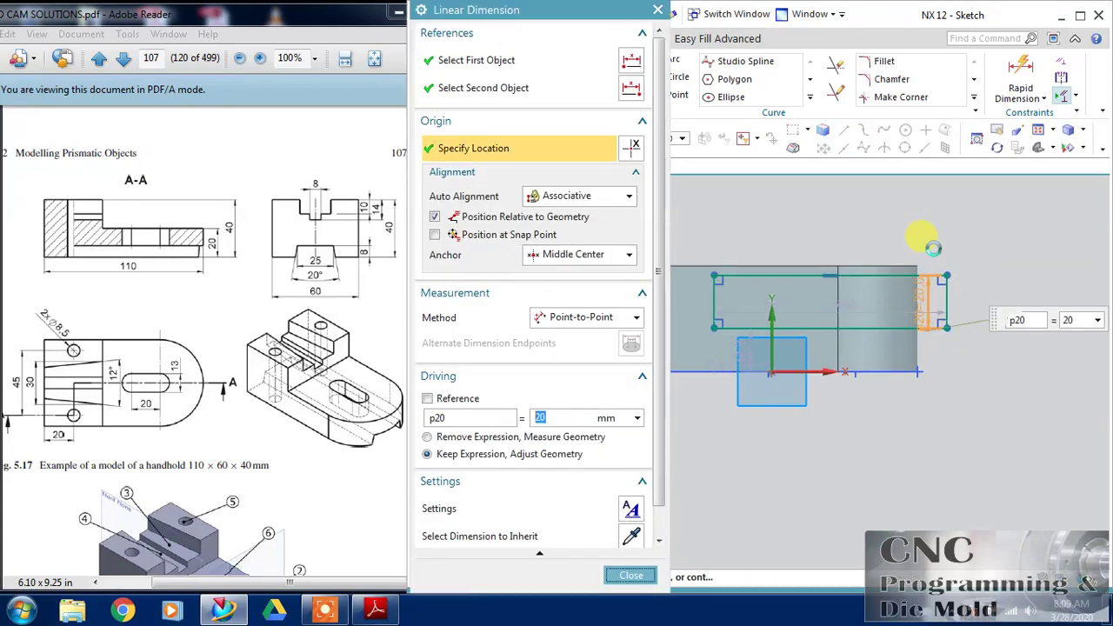
# - Dimension the rectangle's inner vertical side 40 mm from the block's flat end
pyautogui.middleClick(927, 244)
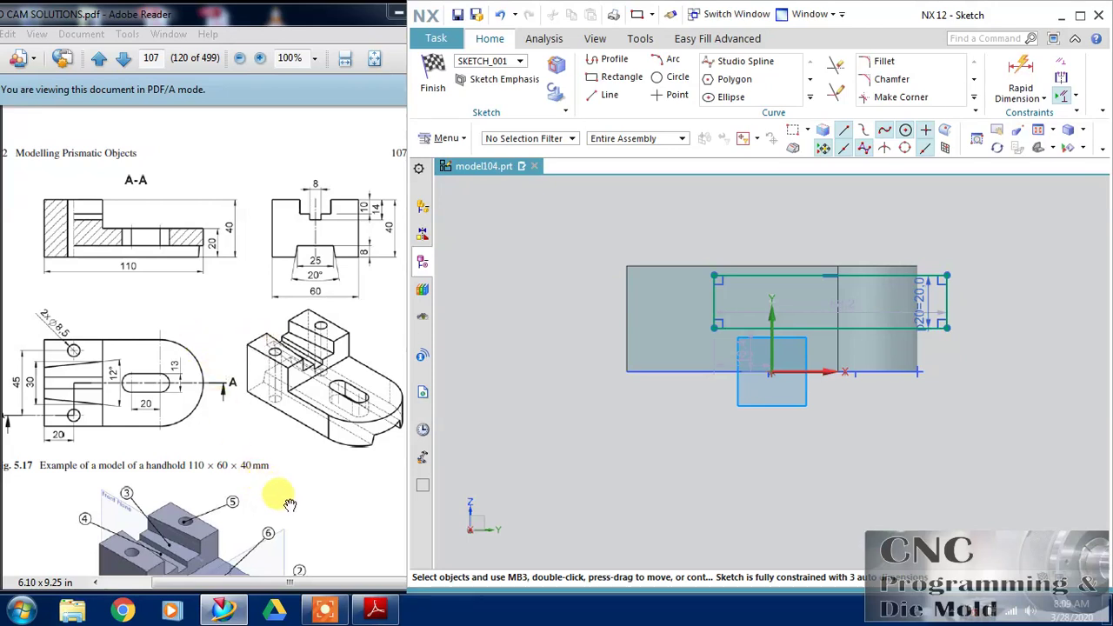
pyautogui.moveTo(330, 611)
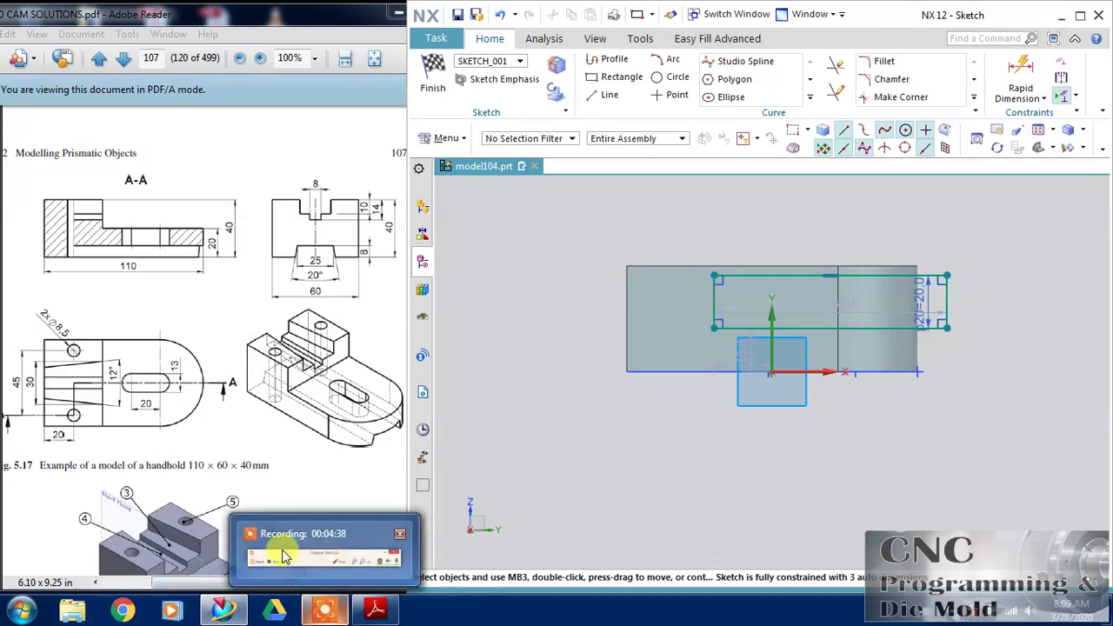
pyautogui.moveTo(273, 551)
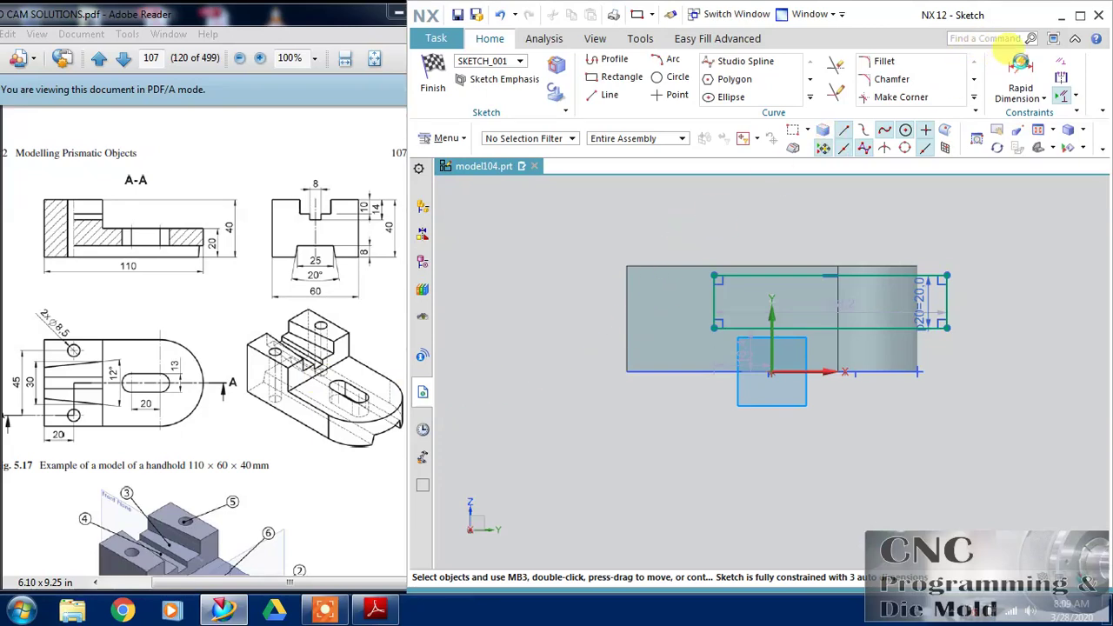
pyautogui.click(1019, 79)
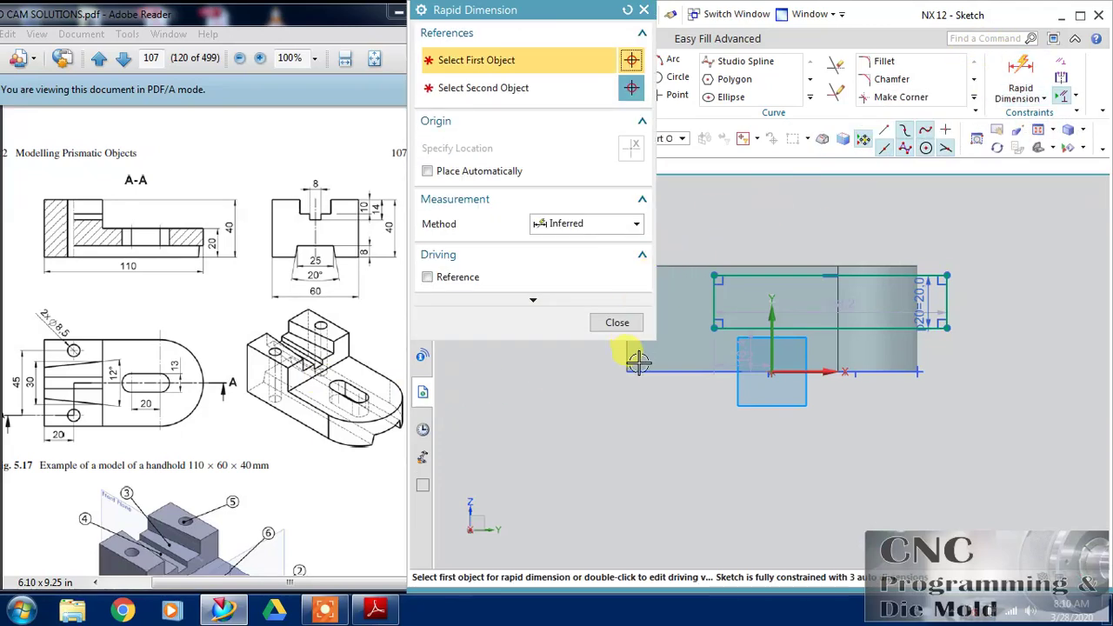
pyautogui.click(717, 300)
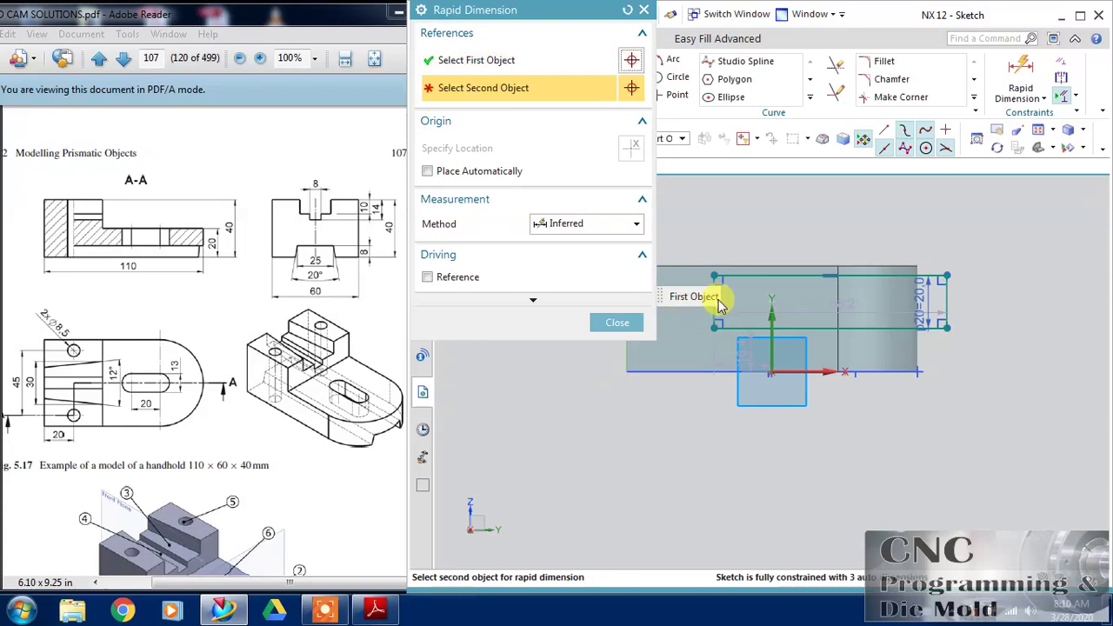
pyautogui.click(683, 405)
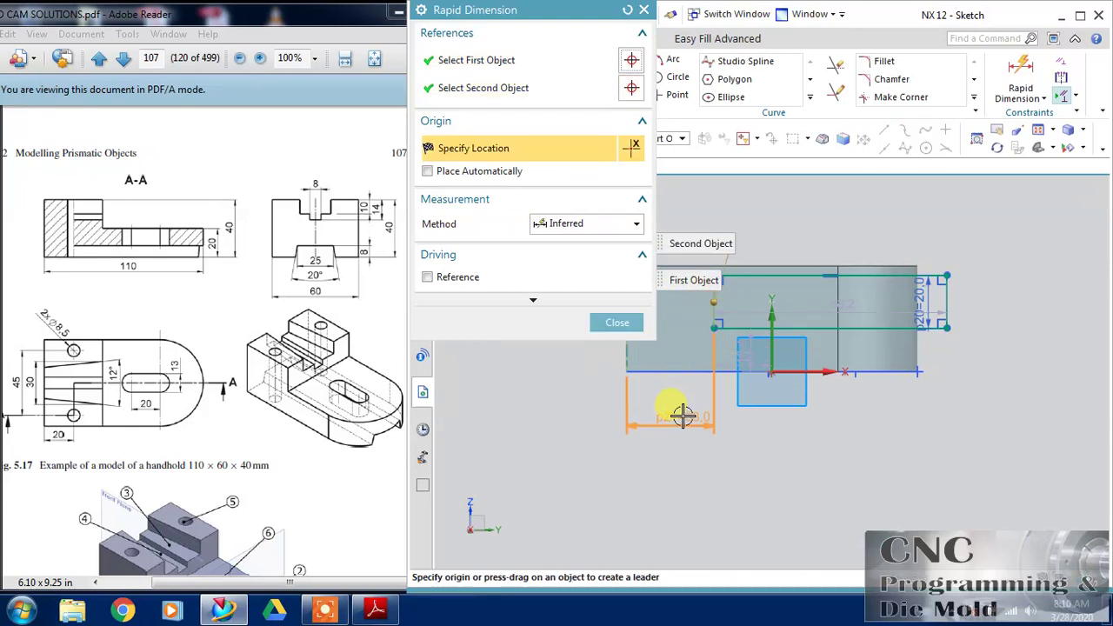
pyautogui.click(635, 417)
pyautogui.write('40')
pyautogui.press('Return')
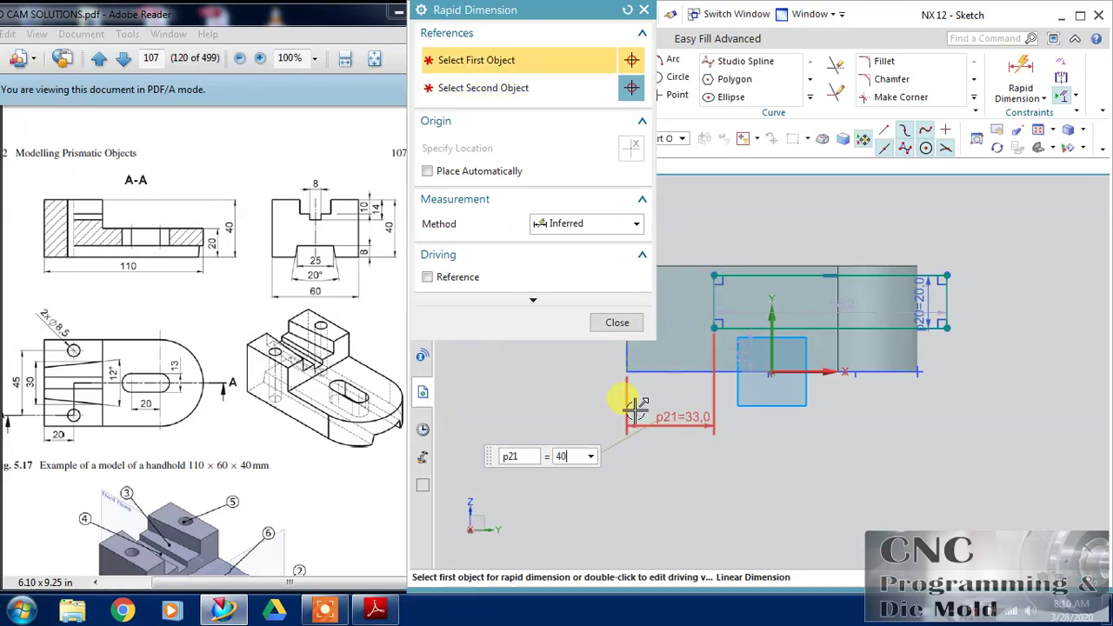
pyautogui.click(780, 249)
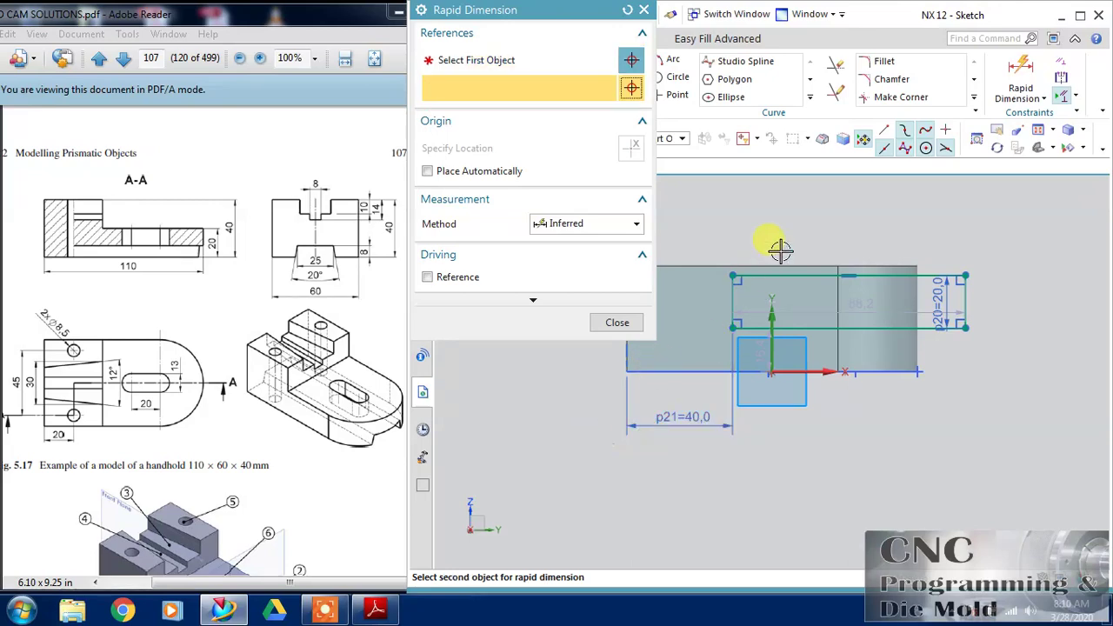
pyautogui.click(617, 321)
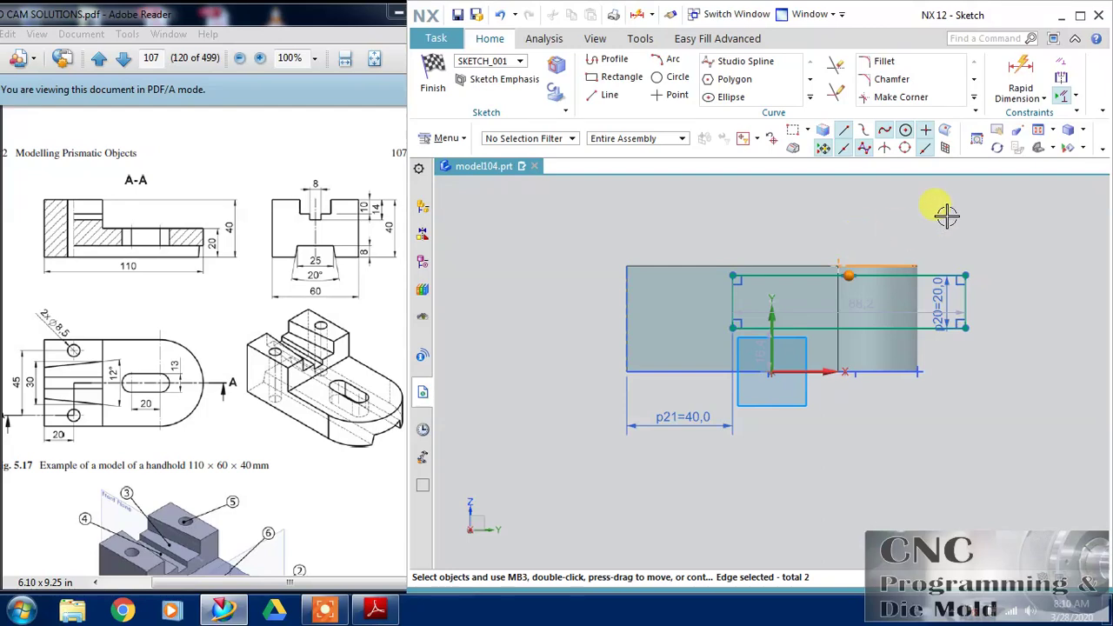
# - Add a 0 mm horizontal dimension between the midpoint of the rectangle's upper line and the block's vertex where the rounded end begins
pyautogui.click(1020, 74)
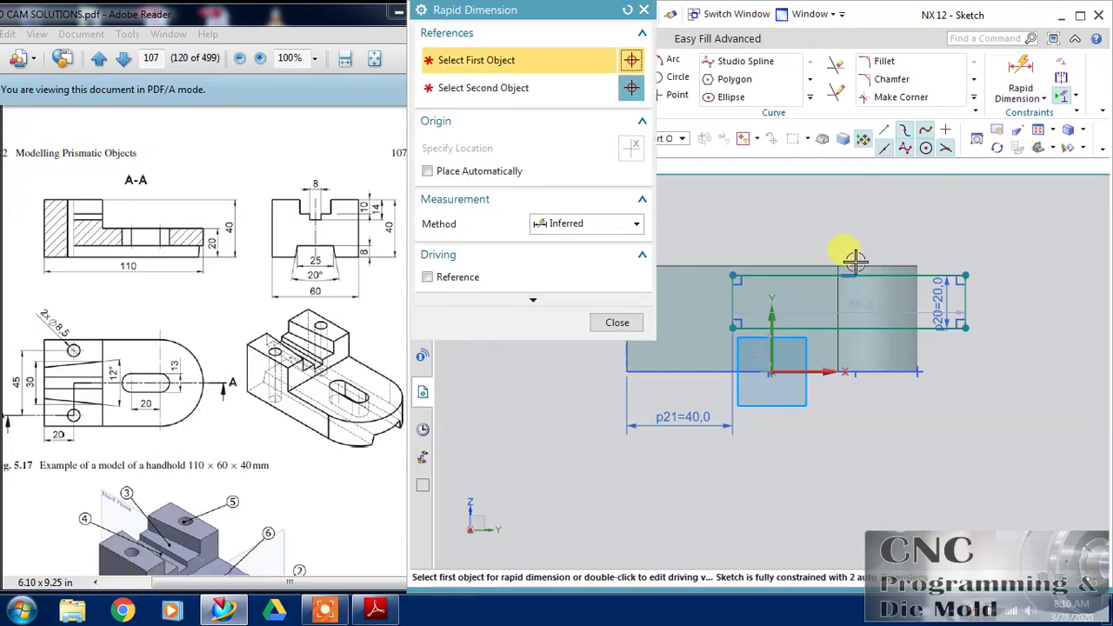
pyautogui.click(841, 261)
pyautogui.click(844, 265)
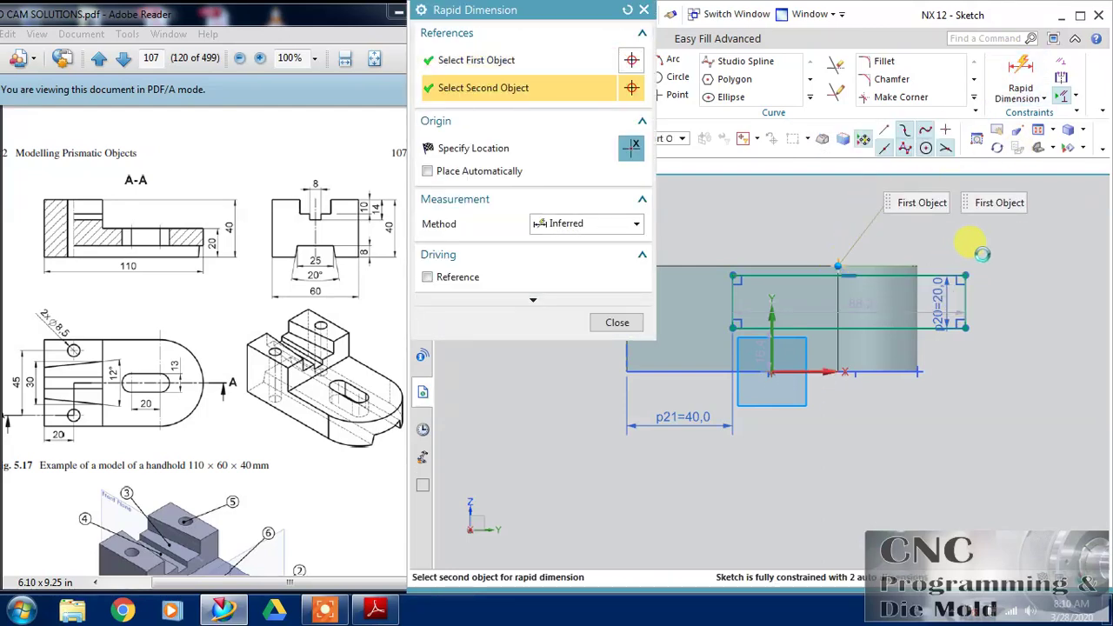
pyautogui.click(1006, 246)
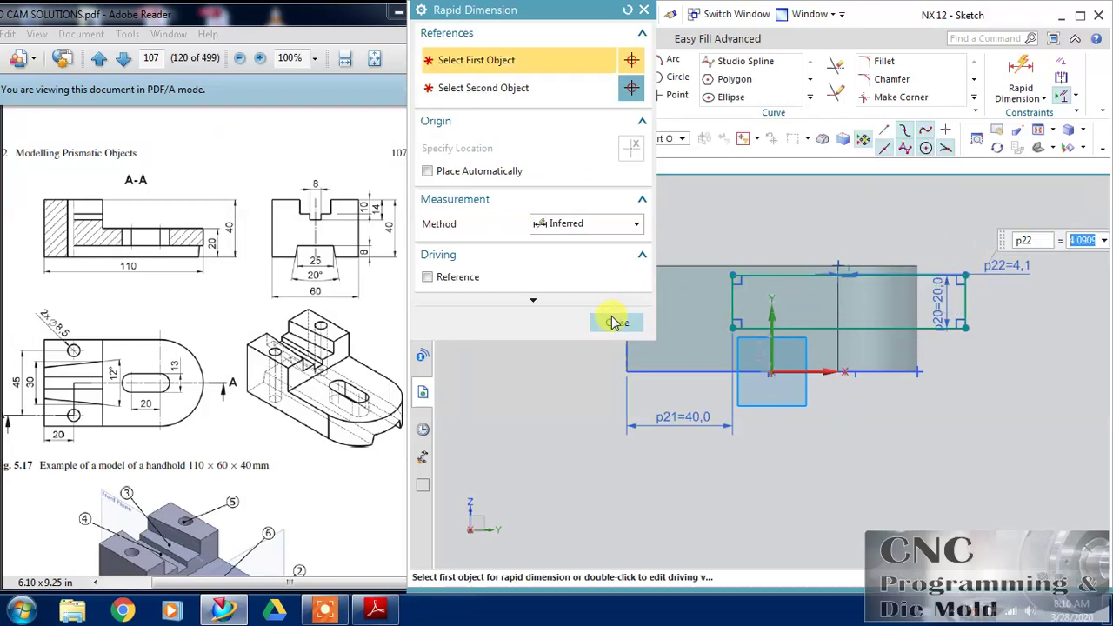
pyautogui.write('0')
pyautogui.press('Return')
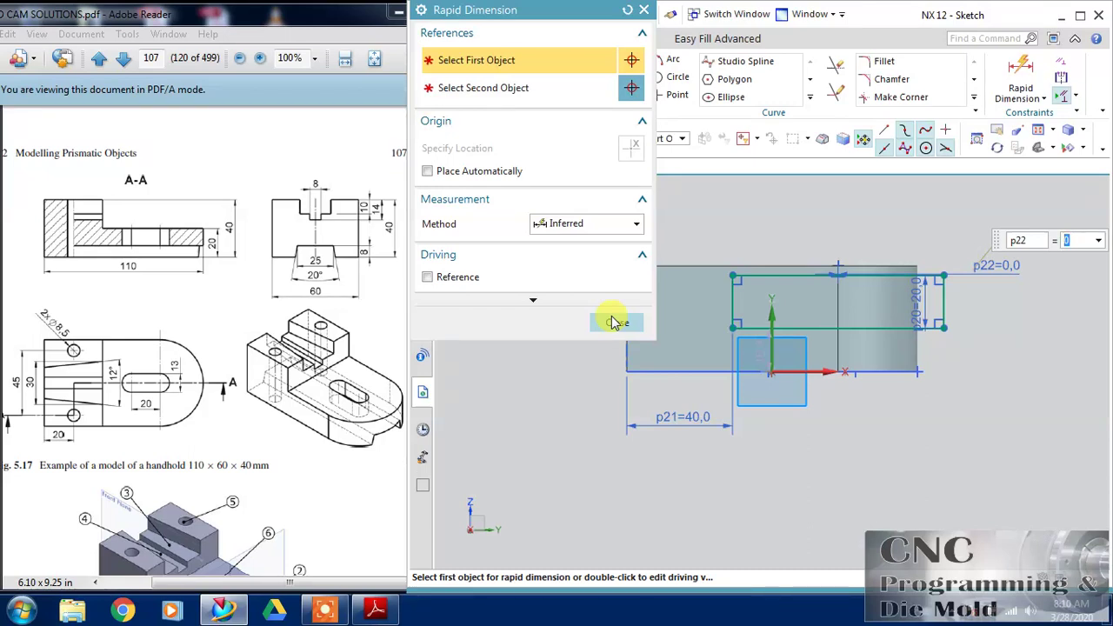
# - Dimension the rectangle's upper line 0 mm from the block's top edge and finish the sketch
pyautogui.click(721, 265)
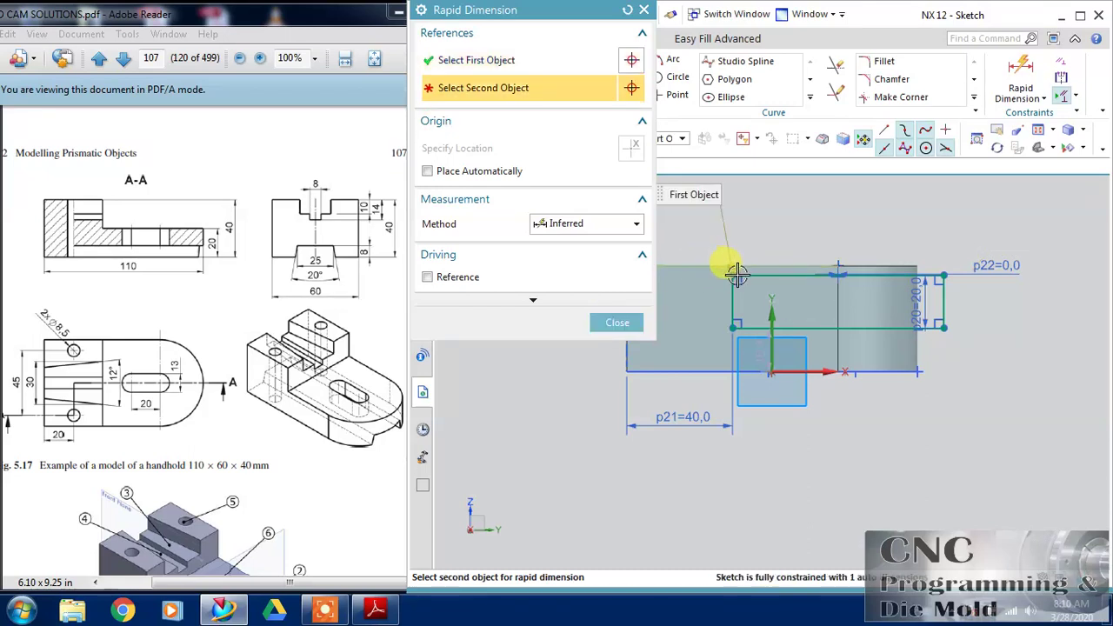
pyautogui.click(750, 275)
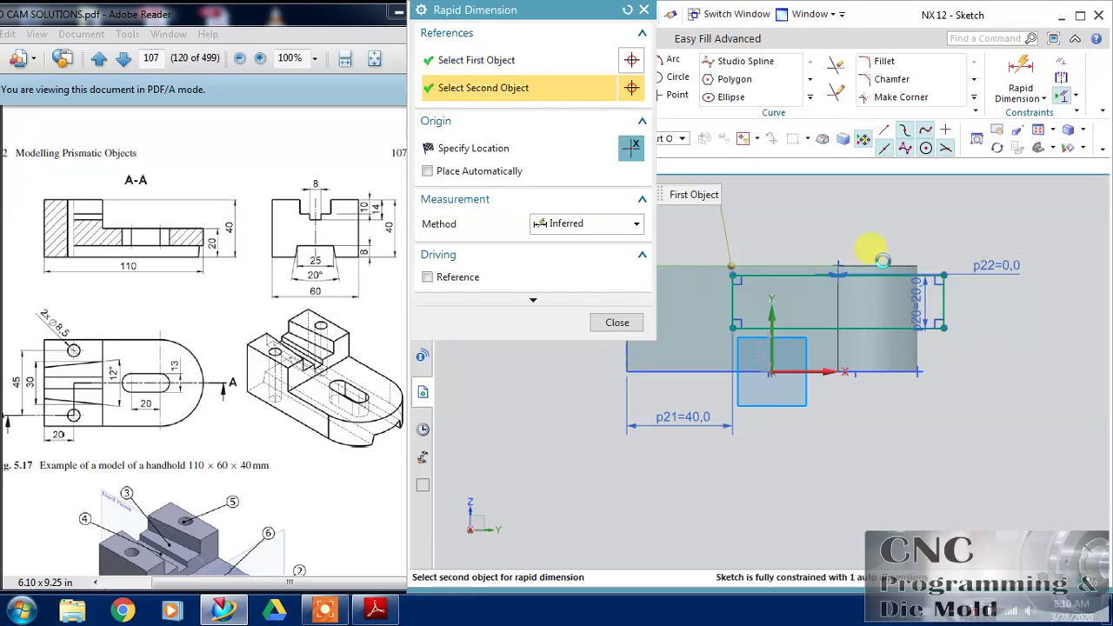
pyautogui.click(977, 241)
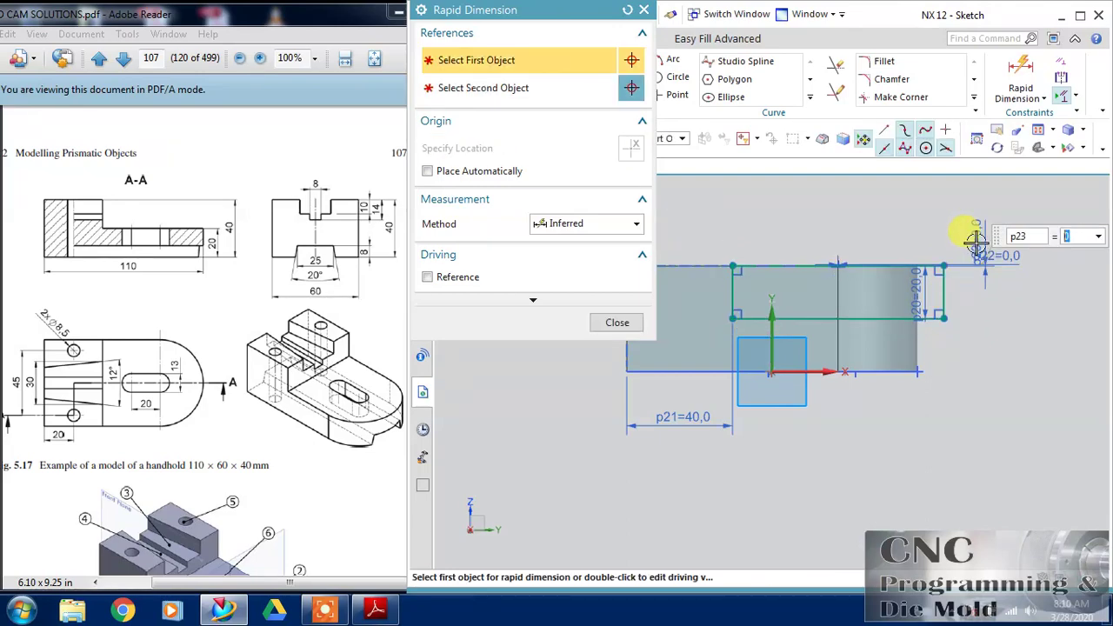
pyautogui.click(614, 322)
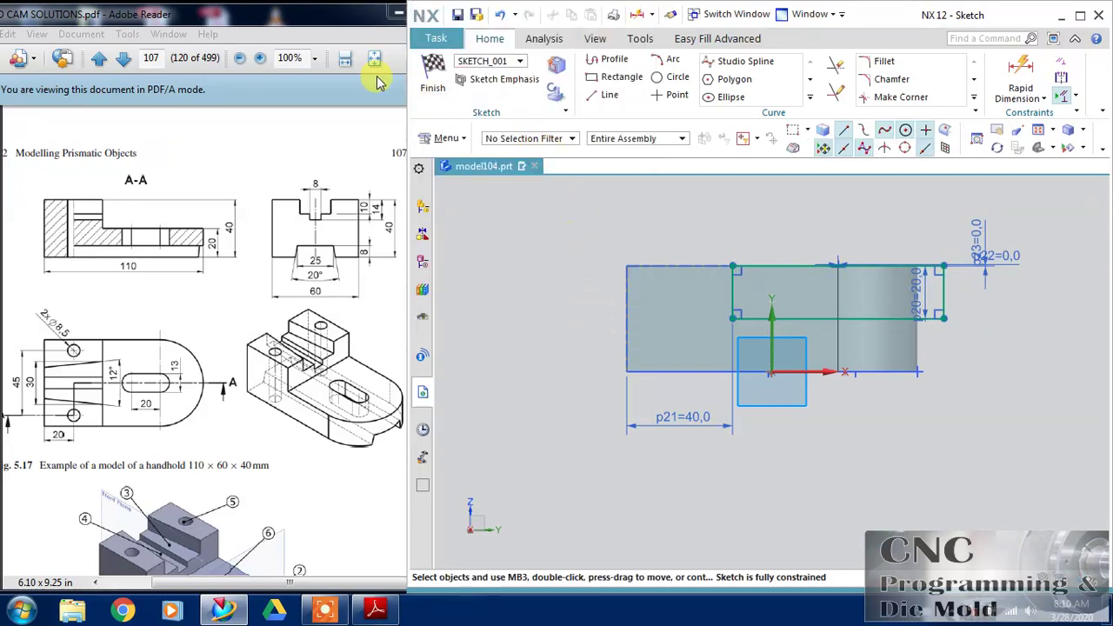
pyautogui.click(432, 77)
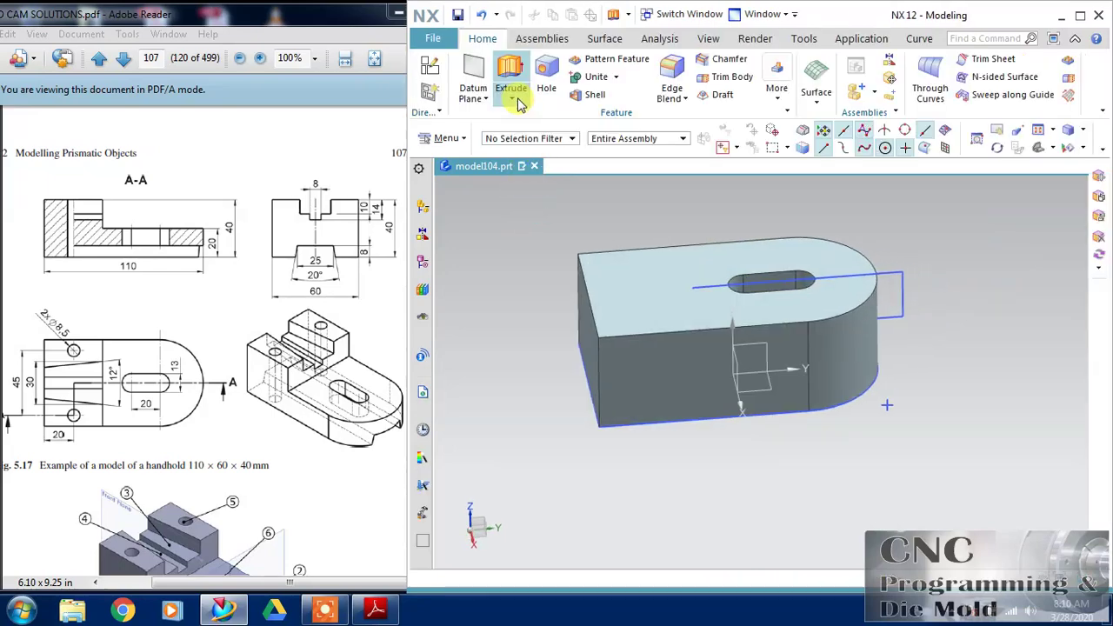
# - Extrude the side-view rectangle with a symmetric distance of 40 mm, subtracting it from the block
pyautogui.click(515, 93)
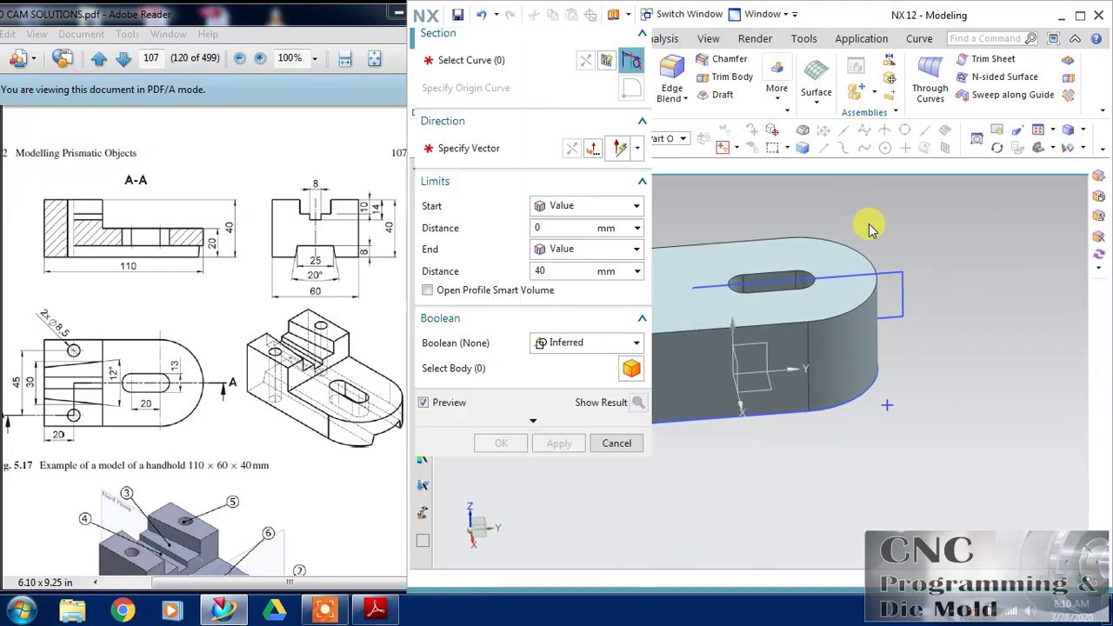
pyautogui.click(937, 238)
pyautogui.click(566, 206)
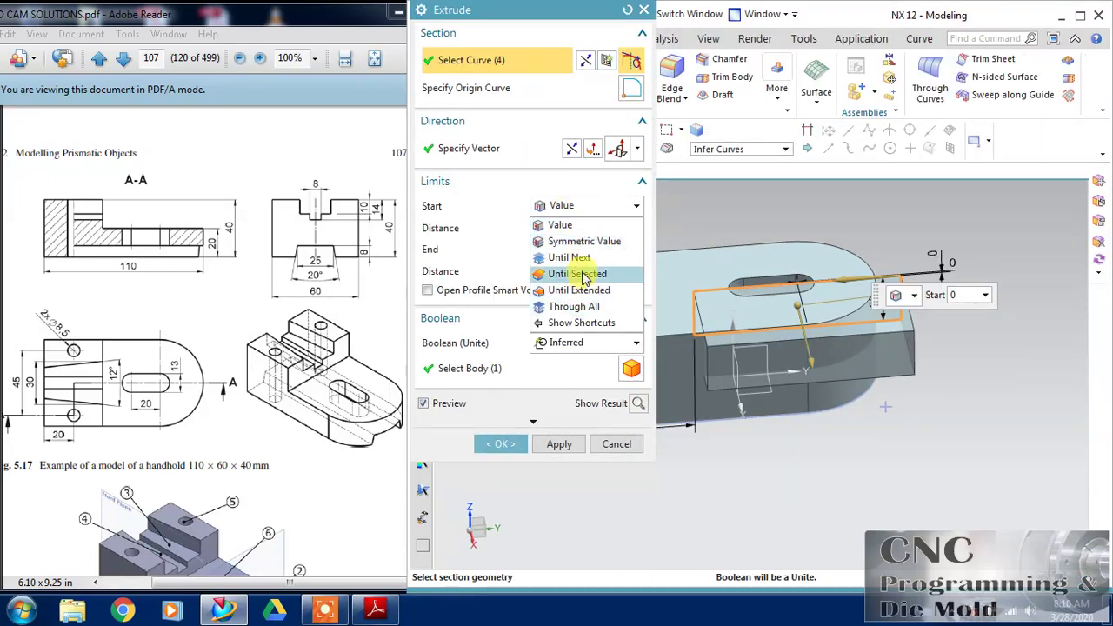
pyautogui.click(591, 242)
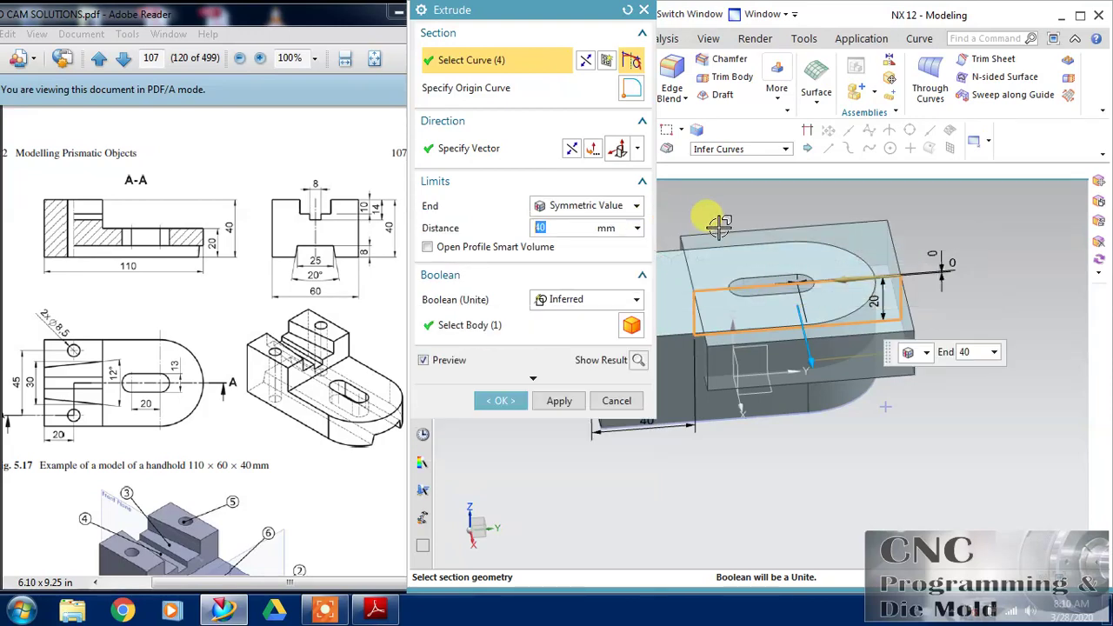
pyautogui.click(591, 299)
pyautogui.click(567, 346)
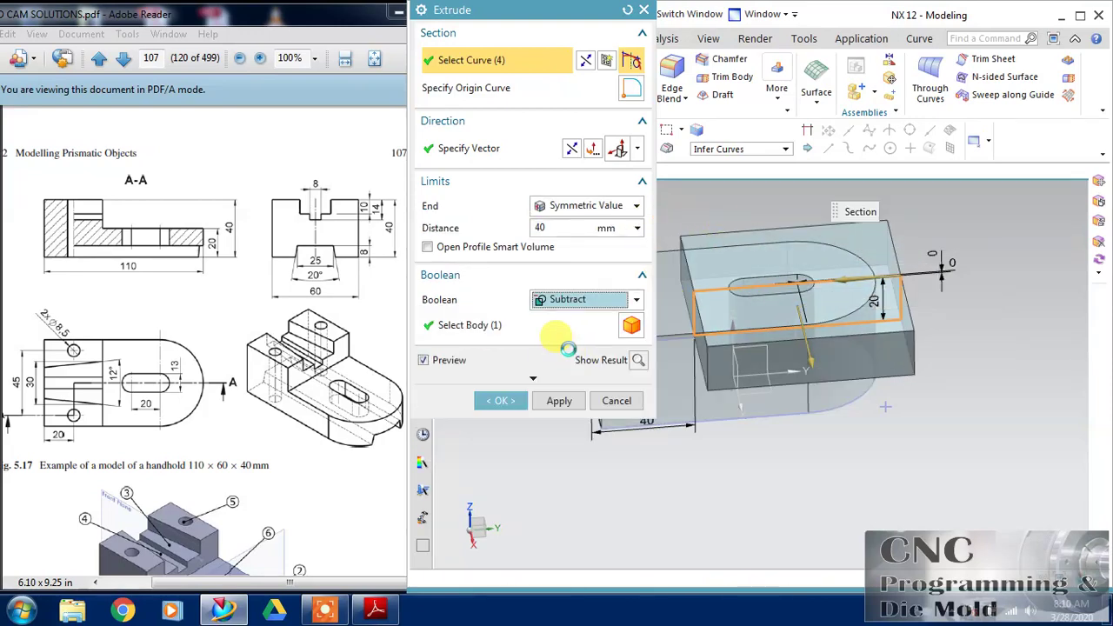
pyautogui.click(499, 400)
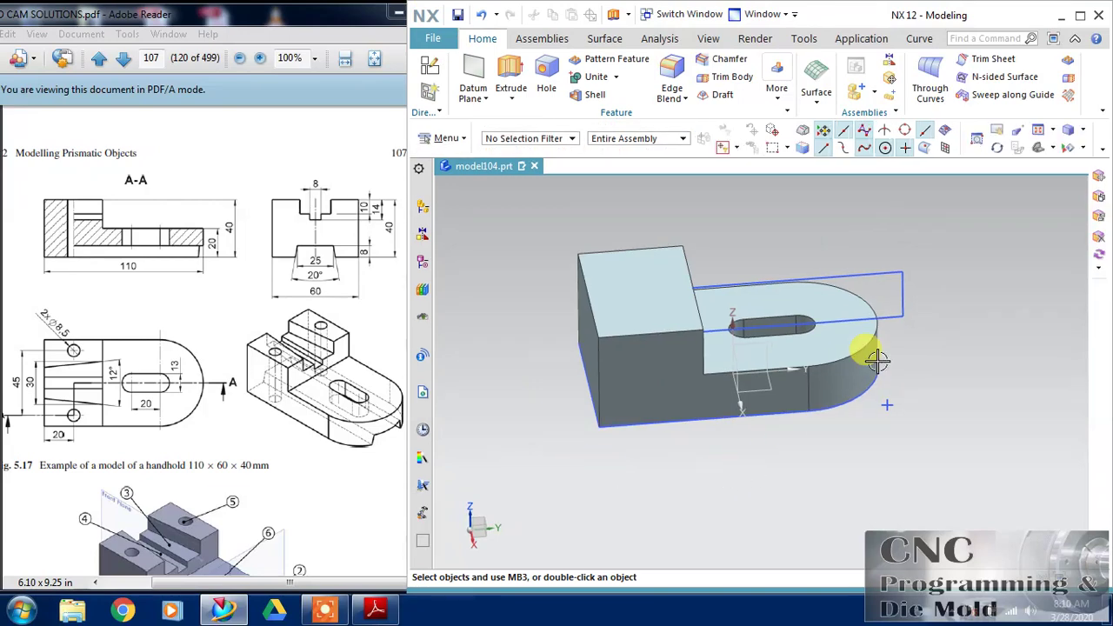
# - Create a new sketch on the flat end face of the raised part with the X axis as horizontal reference
pyautogui.moveTo(924, 417)
pyautogui.mouseDown(button='middle')
pyautogui.moveTo(925, 452)
pyautogui.moveTo(915, 417)
pyautogui.mouseUp(button='middle')
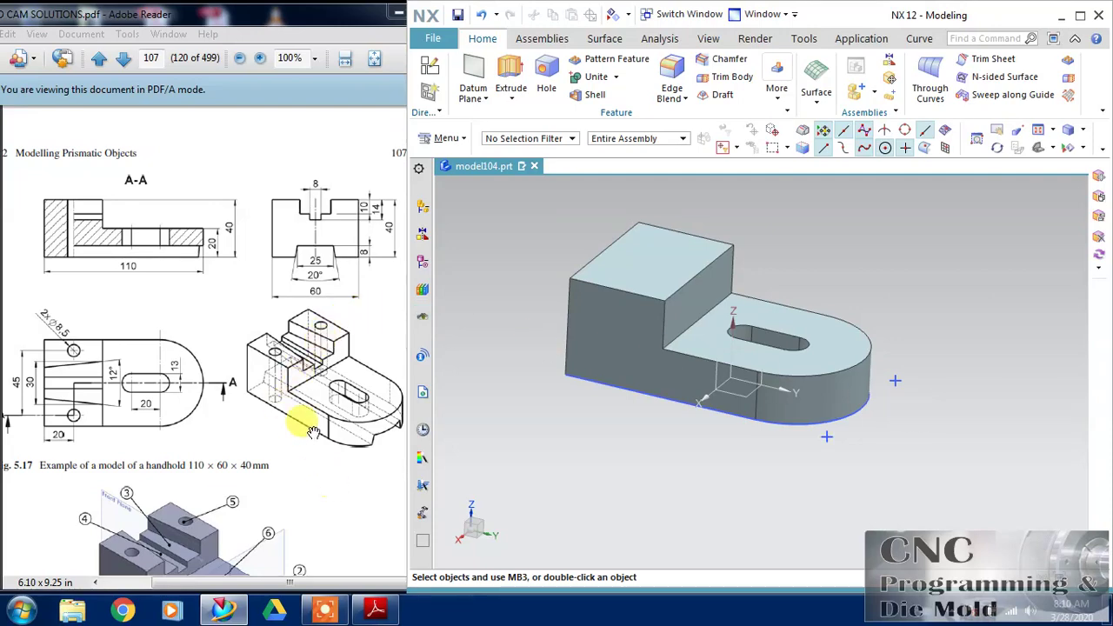
pyautogui.click(423, 261)
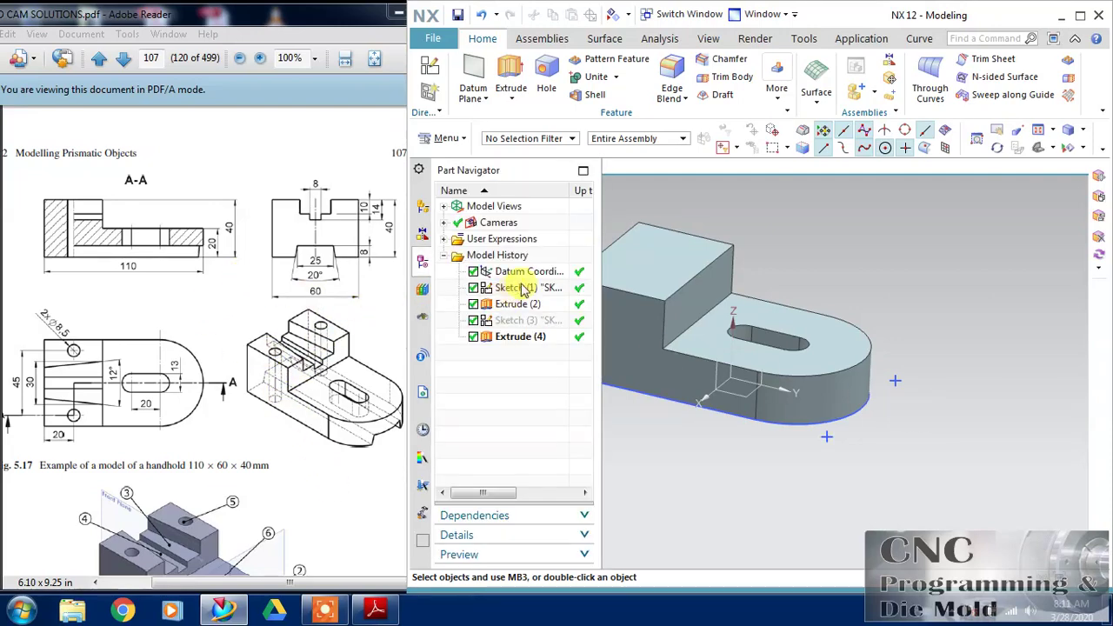
pyautogui.moveTo(646, 435); pyautogui.dragTo(713, 377, button='middle')
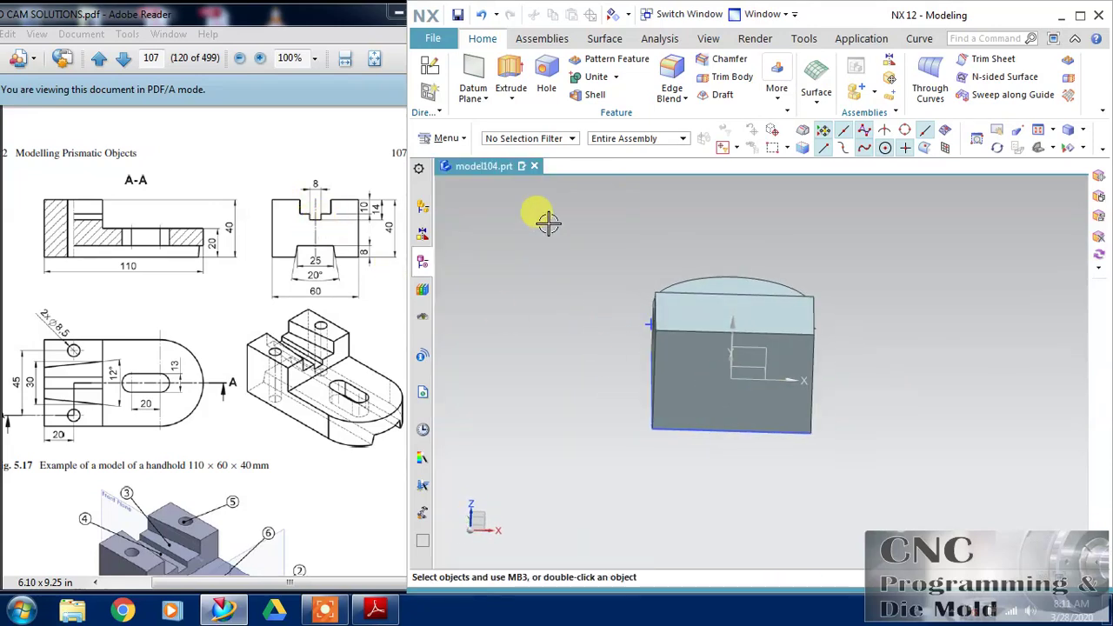
pyautogui.click(429, 66)
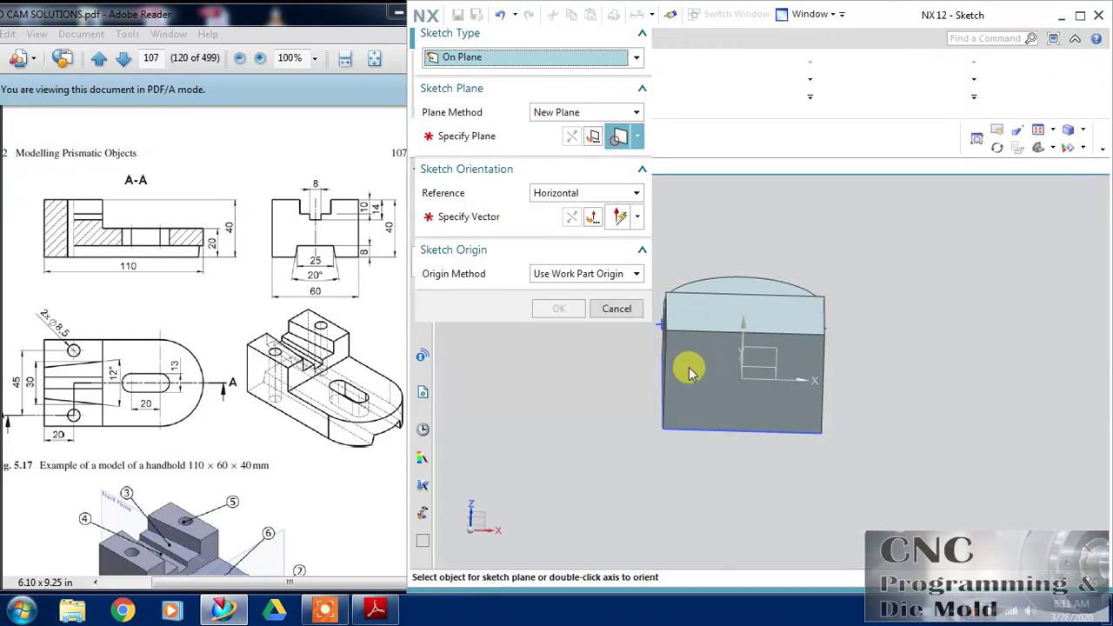
pyautogui.click(708, 363)
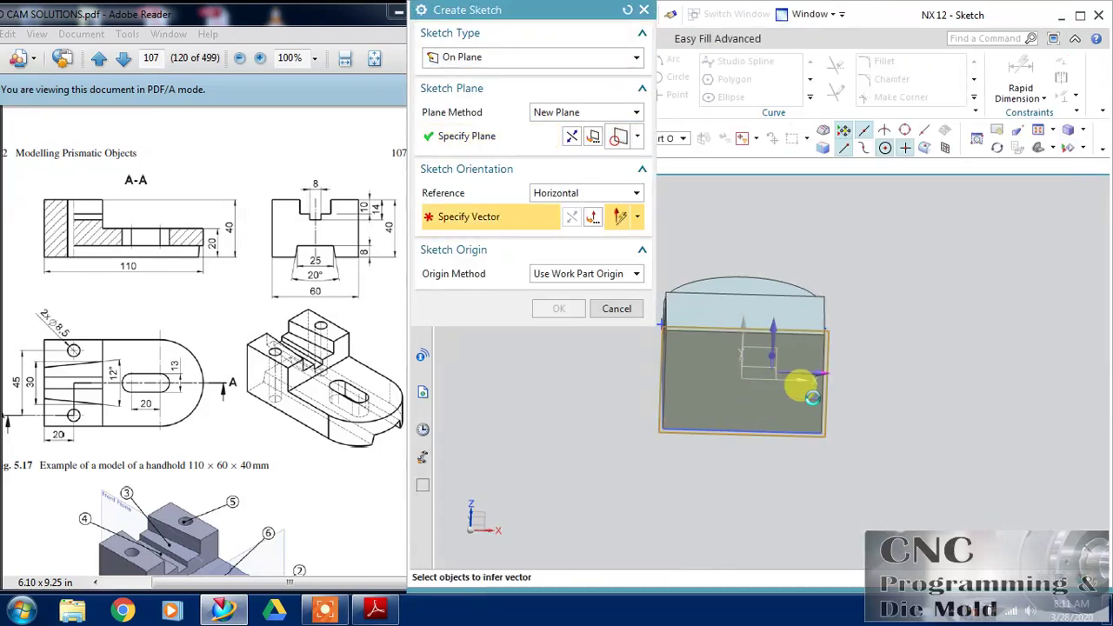
pyautogui.click(794, 379)
pyautogui.moveTo(759, 493); pyautogui.dragTo(787, 445, button='middle')
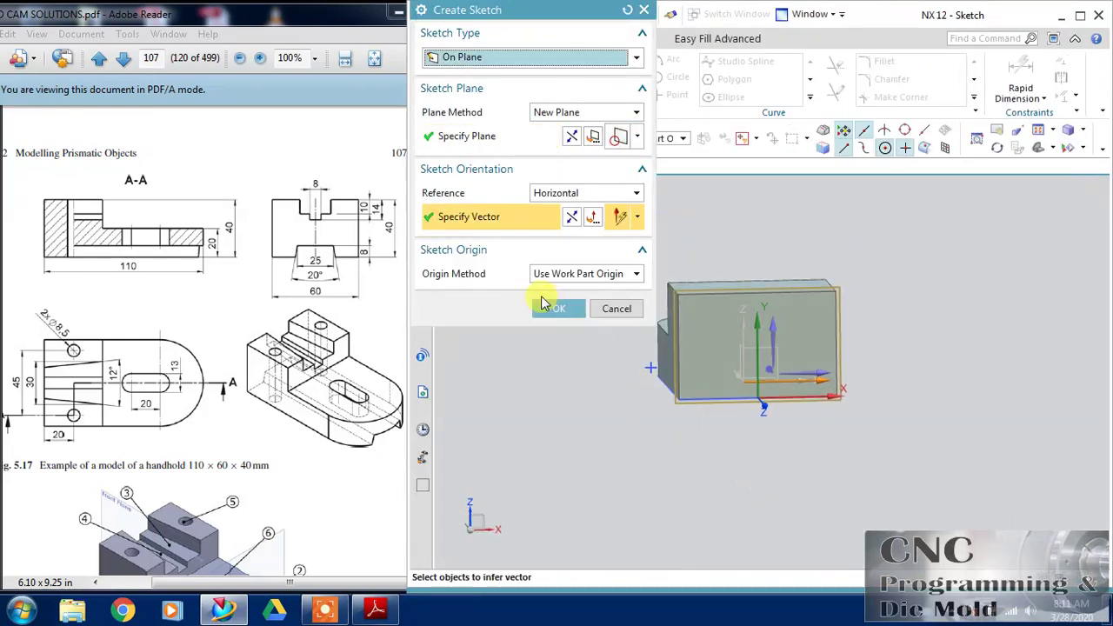
pyautogui.click(548, 309)
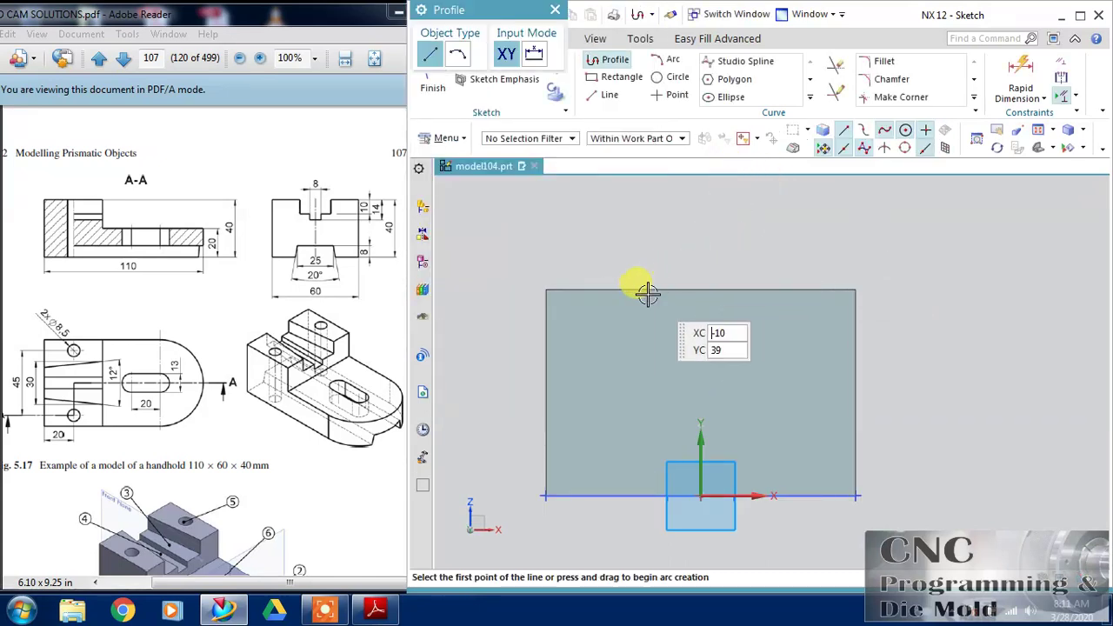
# - Sketch a four-line stepped half profile from the face's upper edge to the vertical centreline, first drop about 9 mm and last run about 7.5 mm
pyautogui.click(620, 290)
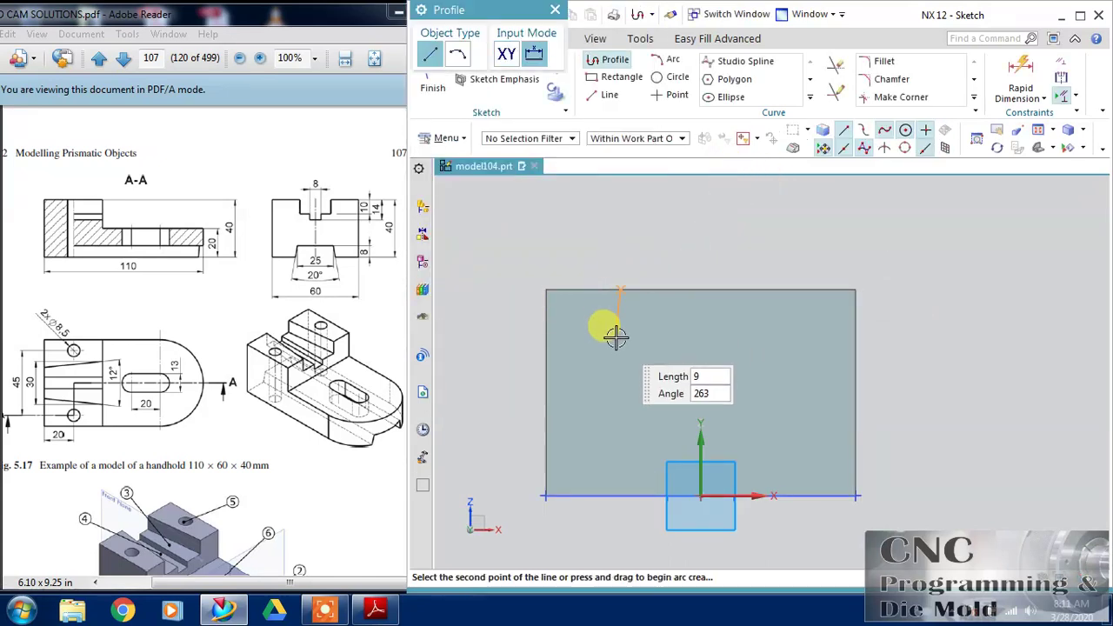
pyautogui.click(620, 335)
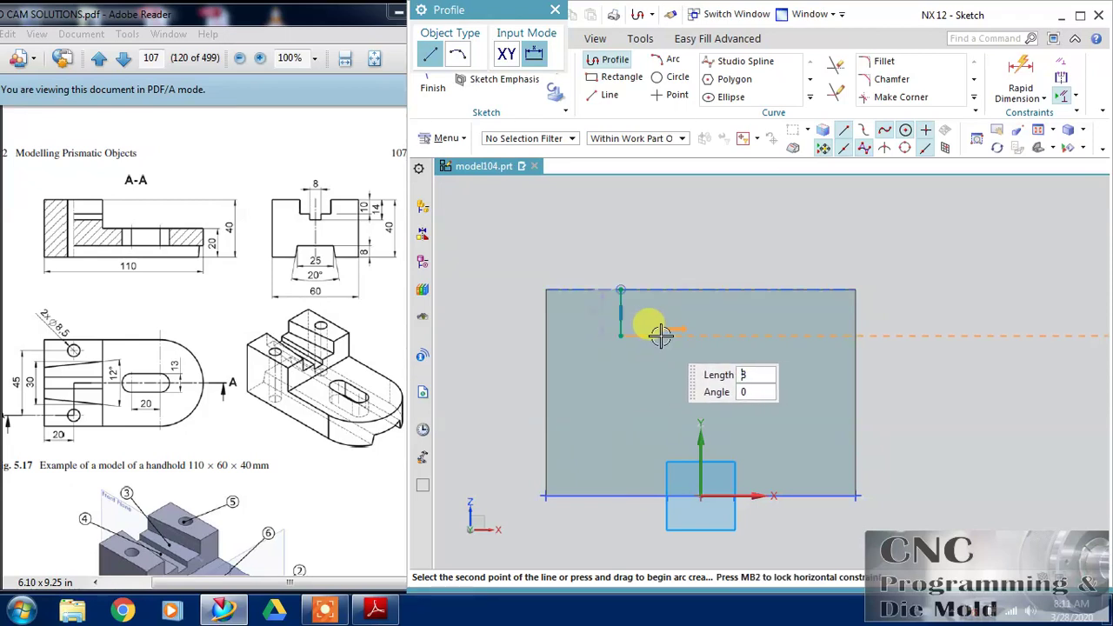
pyautogui.click(663, 350)
pyautogui.click(677, 371)
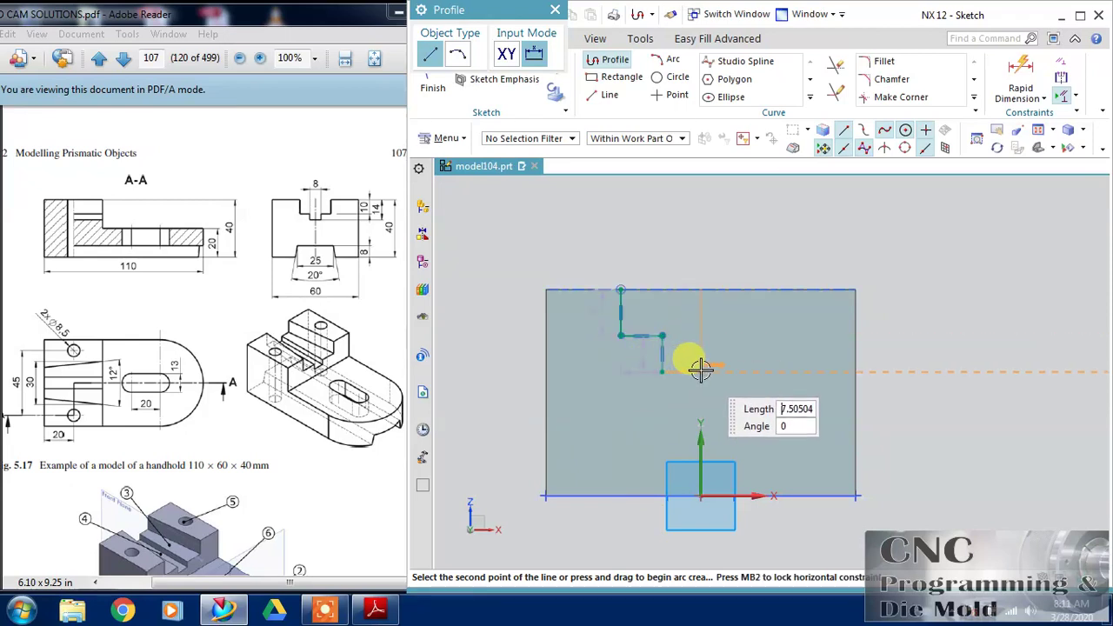
pyautogui.click(701, 371)
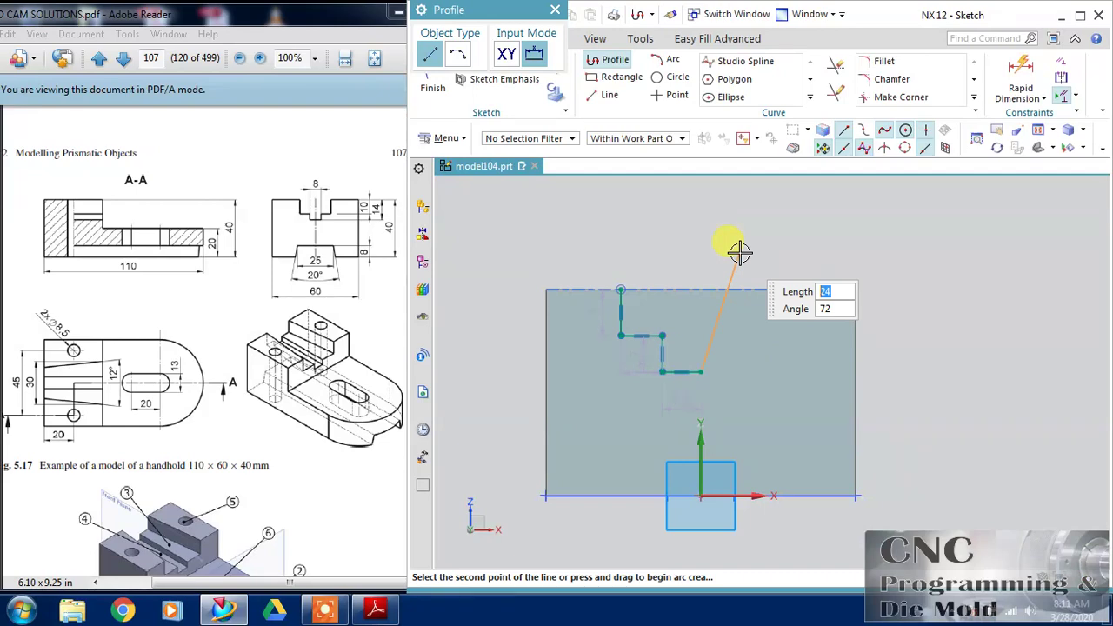
pyautogui.press('Escape')
pyautogui.press('Escape')
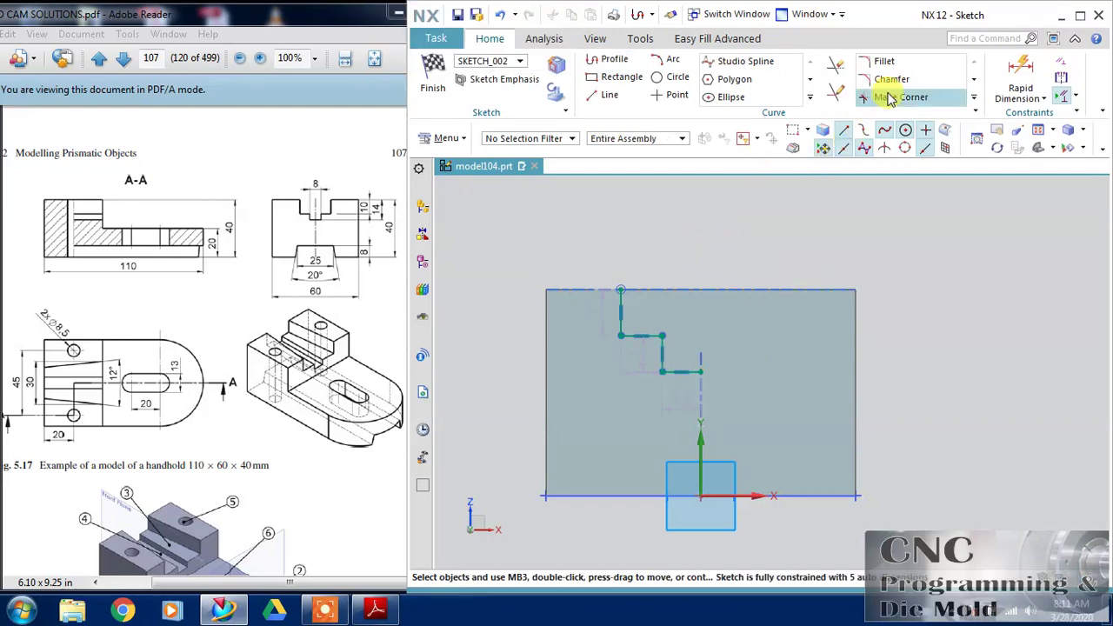
# - Mirror the four lines of the stepped half profile about the vertical centreline
pyautogui.click(809, 96)
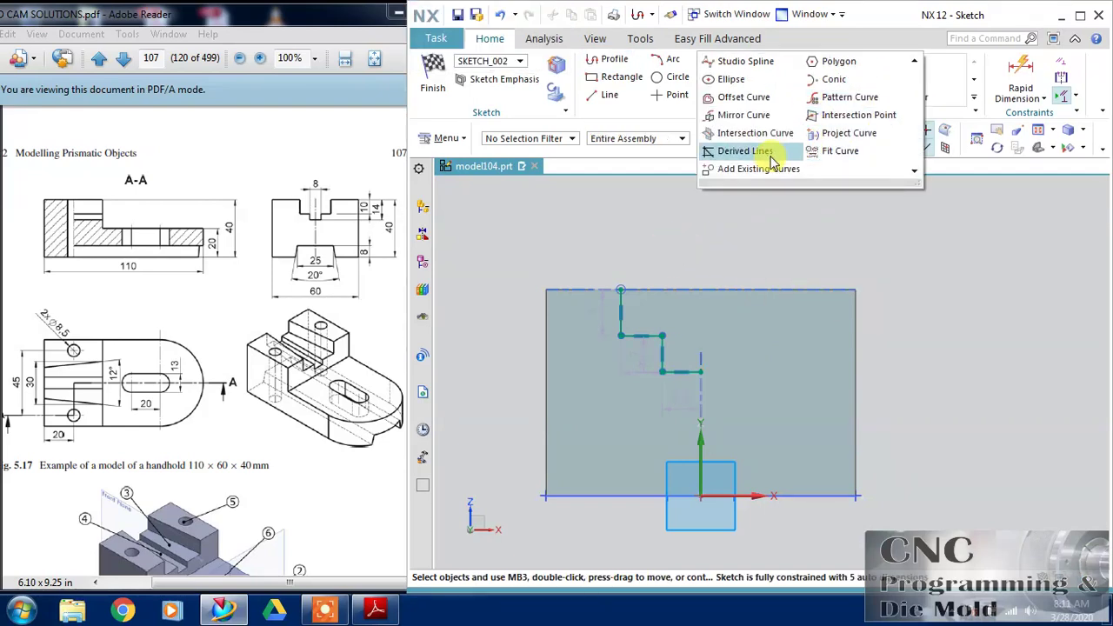
pyautogui.click(770, 124)
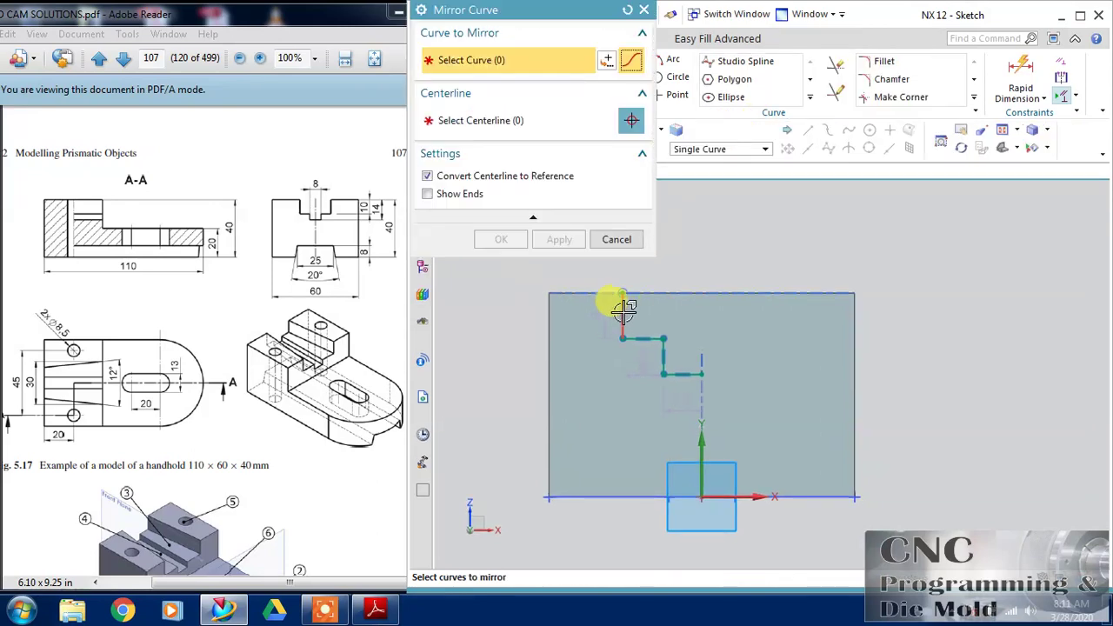
pyautogui.click(621, 319)
pyautogui.click(643, 339)
pyautogui.click(663, 356)
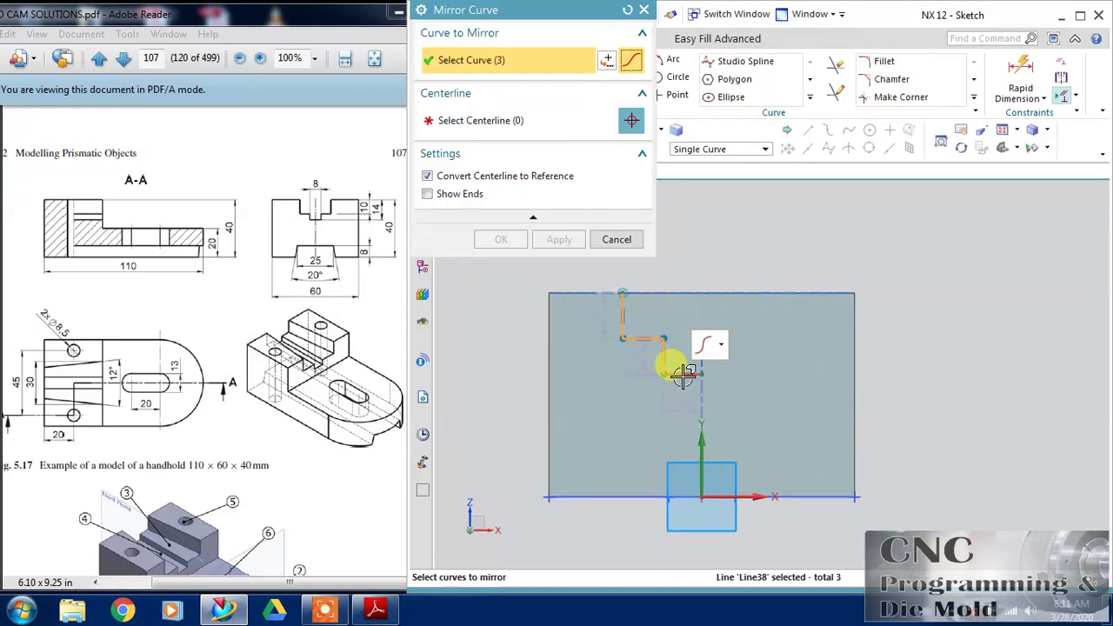
pyautogui.click(683, 374)
pyautogui.middleClick(550, 191)
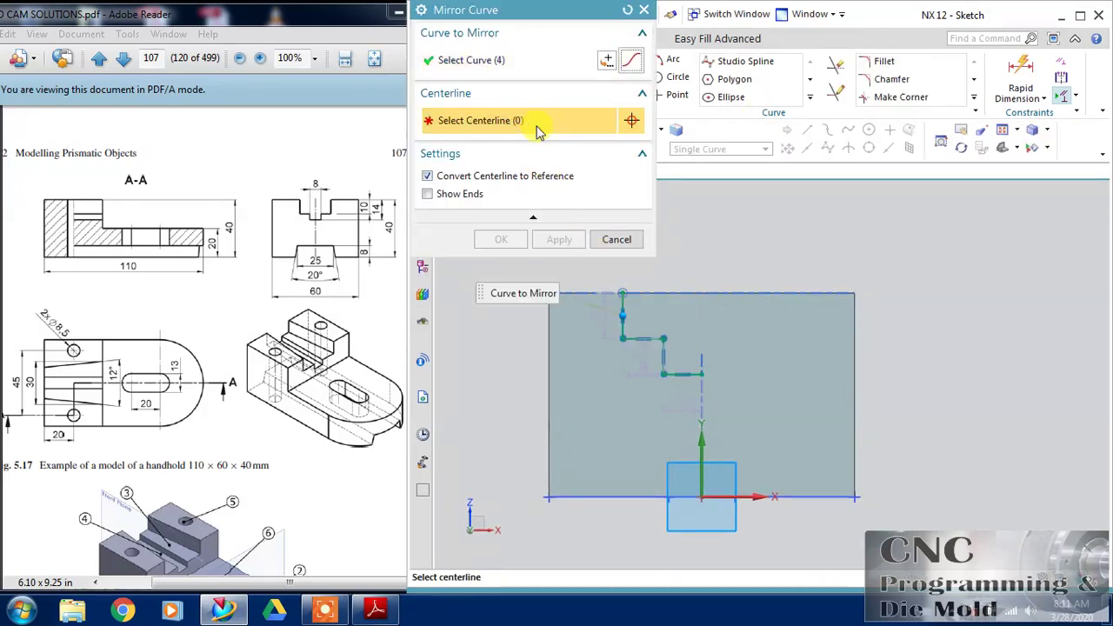
pyautogui.click(703, 441)
pyautogui.click(502, 239)
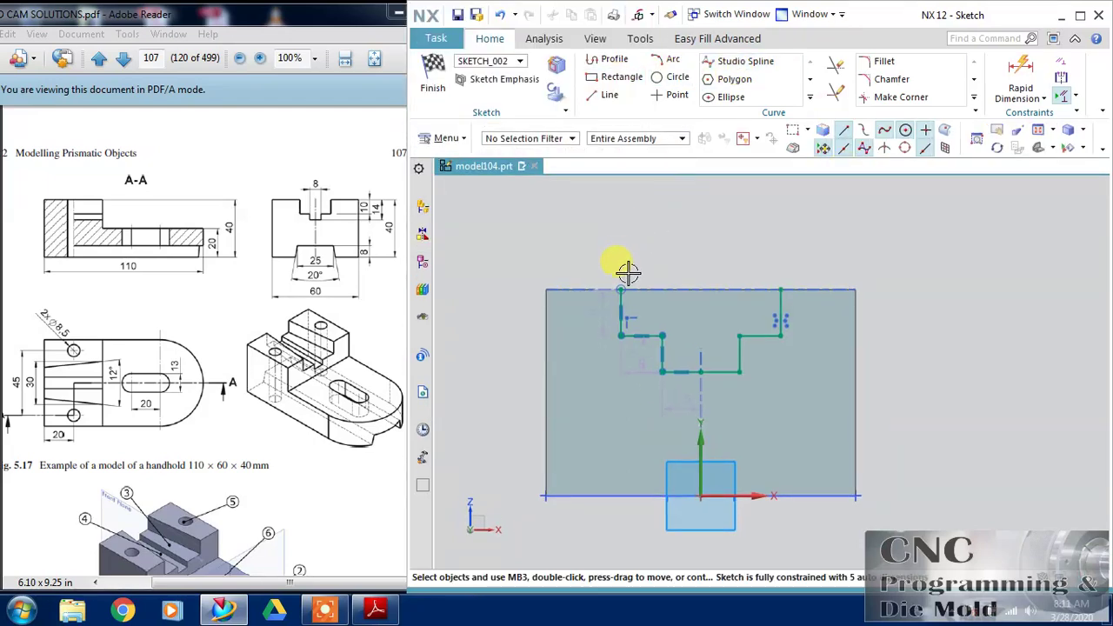
# - Close the mirrored profile with a line along the block's upper edge and dimension the groove's lowest line to 8 mm
pyautogui.click(597, 98)
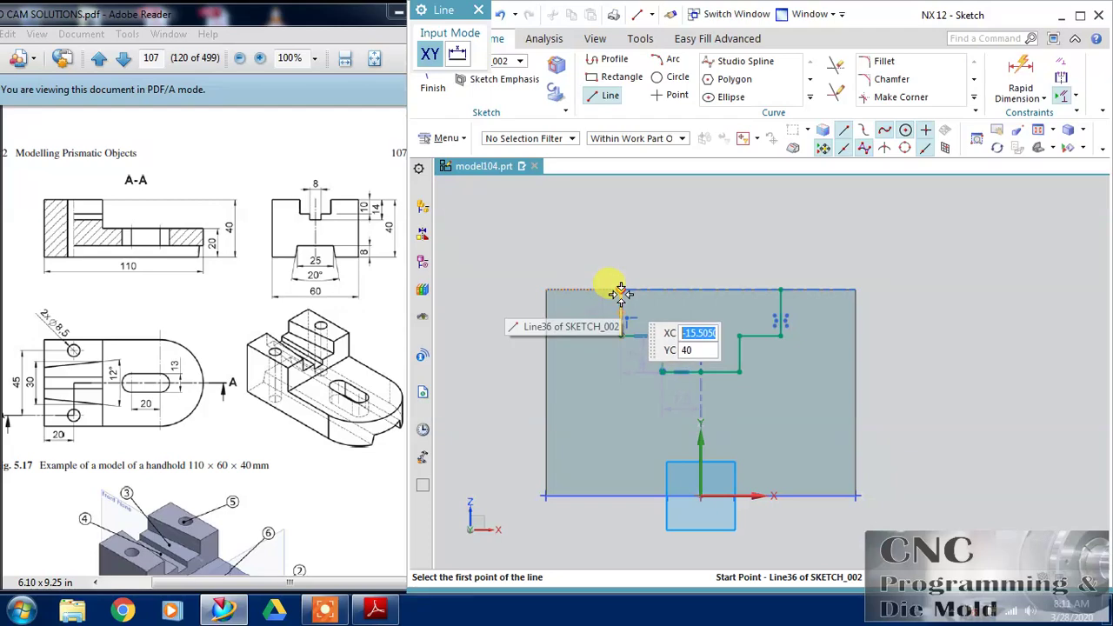
pyautogui.click(620, 291)
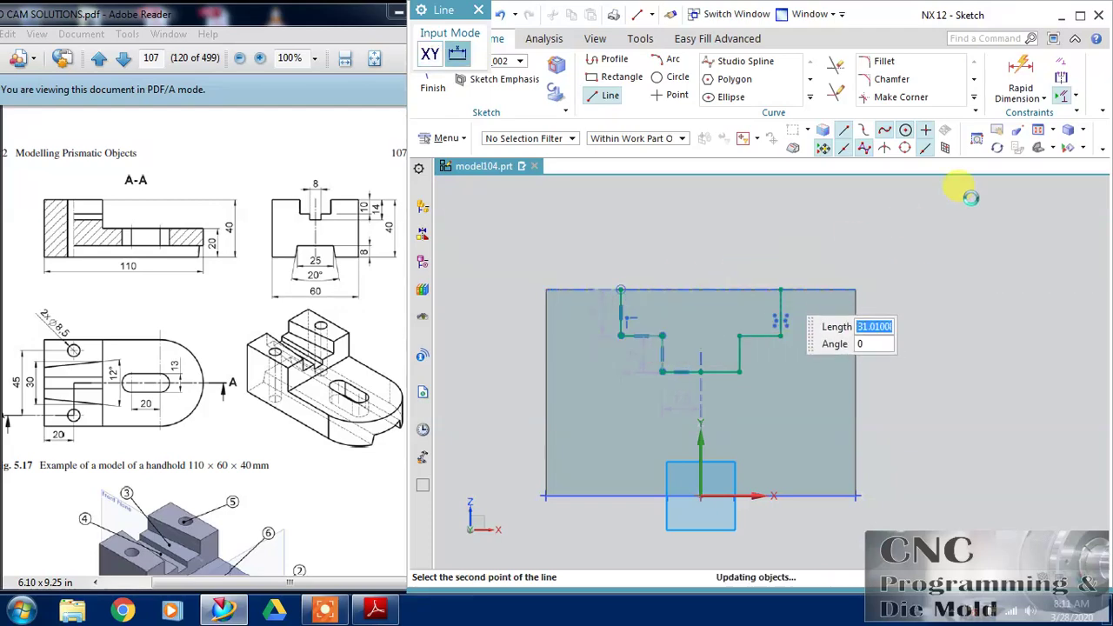
pyautogui.click(1019, 76)
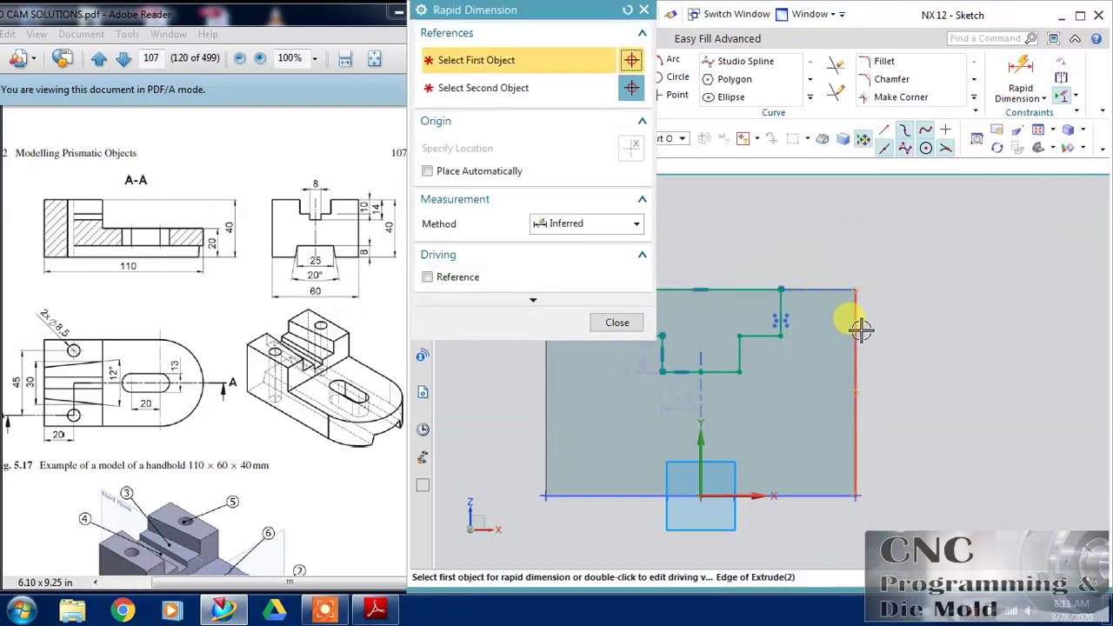
pyautogui.click(715, 371)
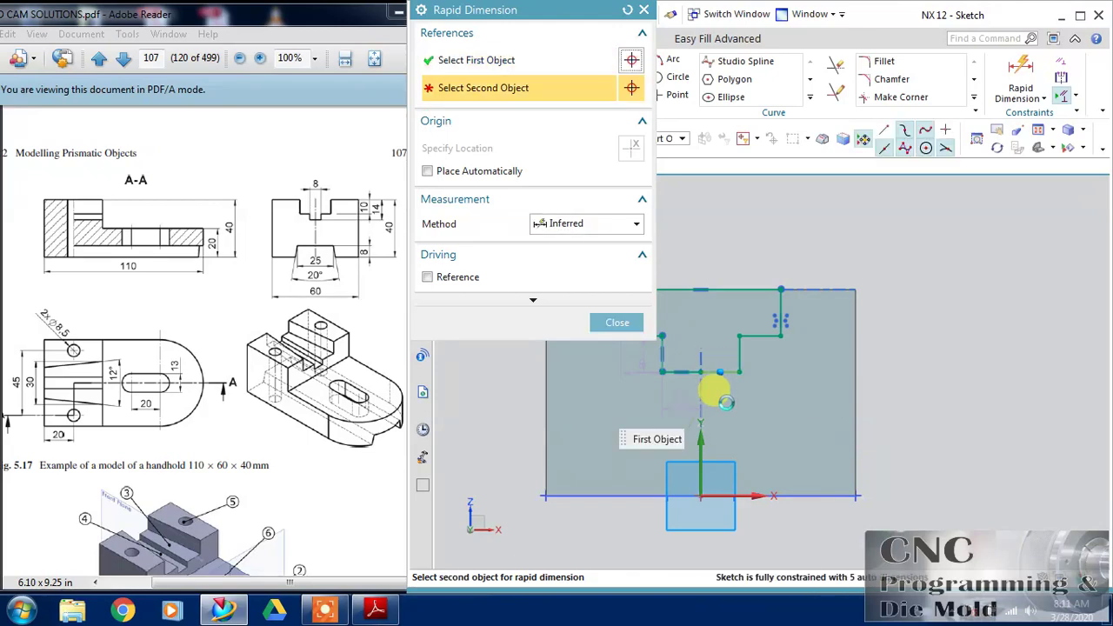
pyautogui.click(617, 322)
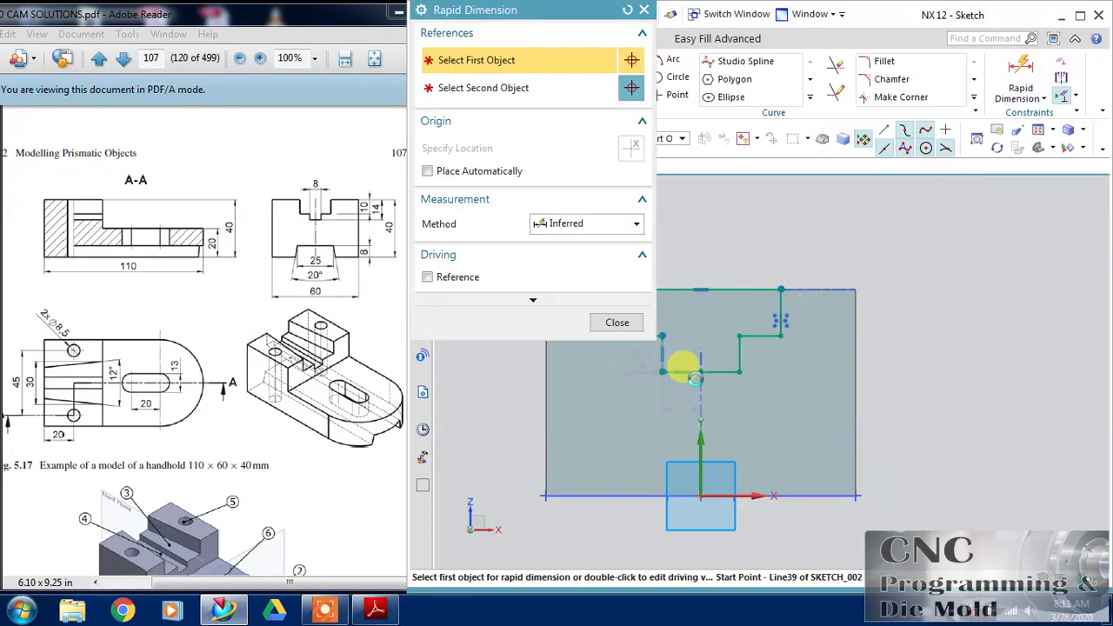
pyautogui.click(695, 379)
pyautogui.click(721, 375)
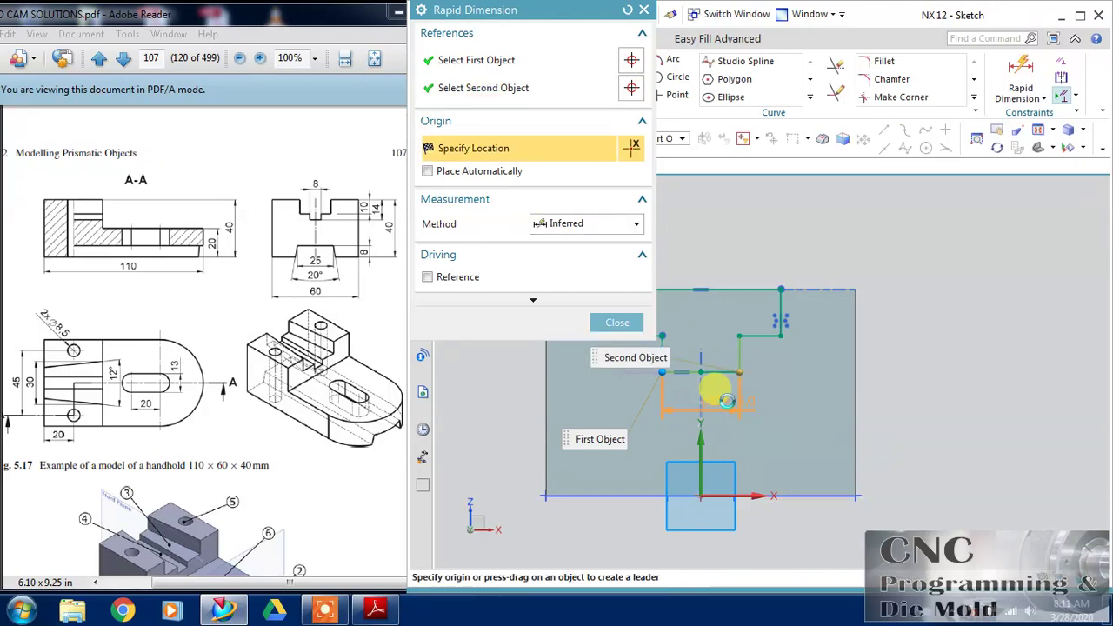
pyautogui.click(726, 399)
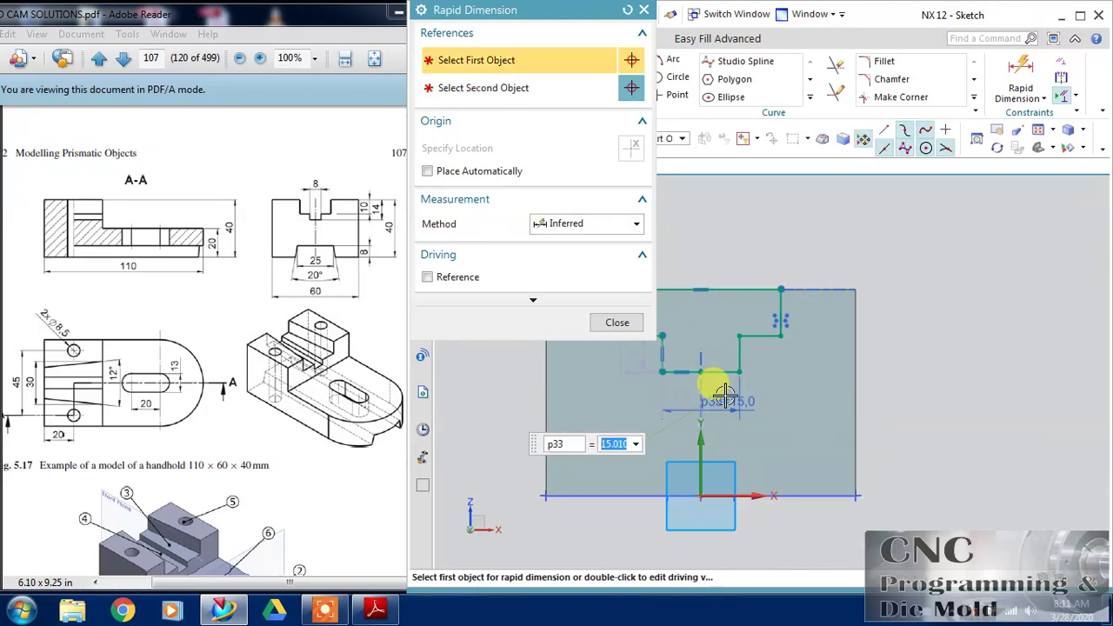
pyautogui.write('8')
pyautogui.press('Return')
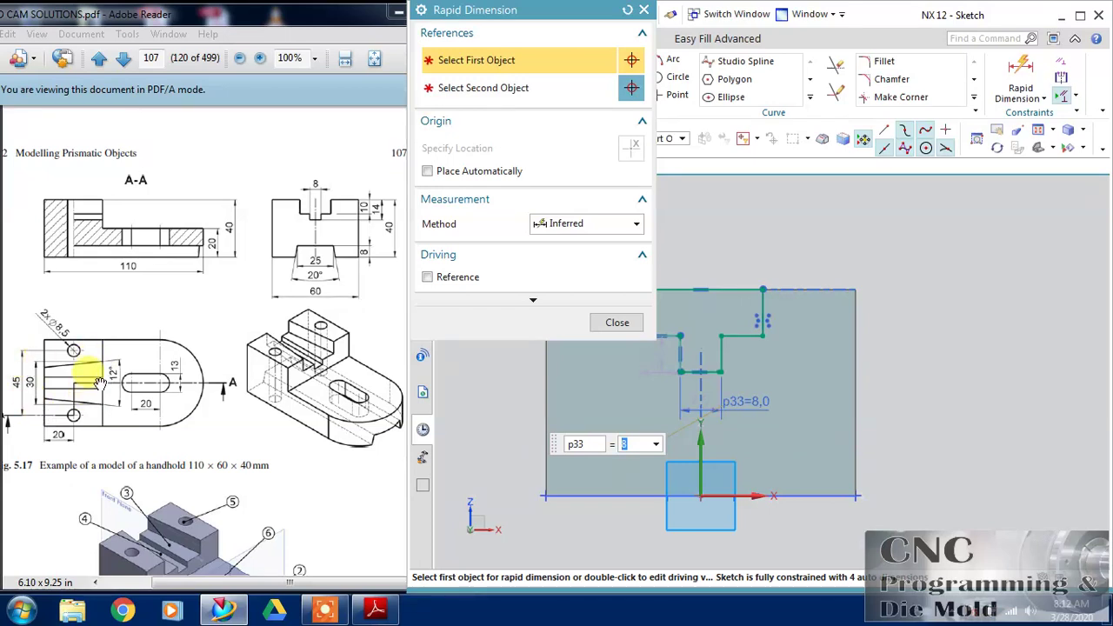
pyautogui.click(628, 321)
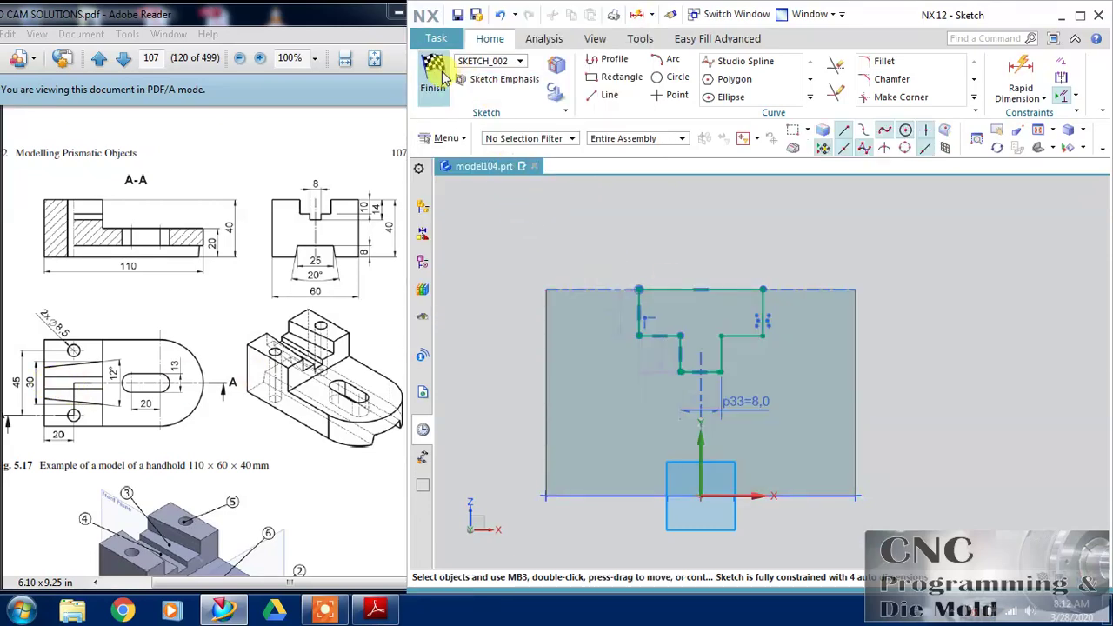
# - Finish the stepped groove sketch and delete it from the flat end face
pyautogui.click(434, 77)
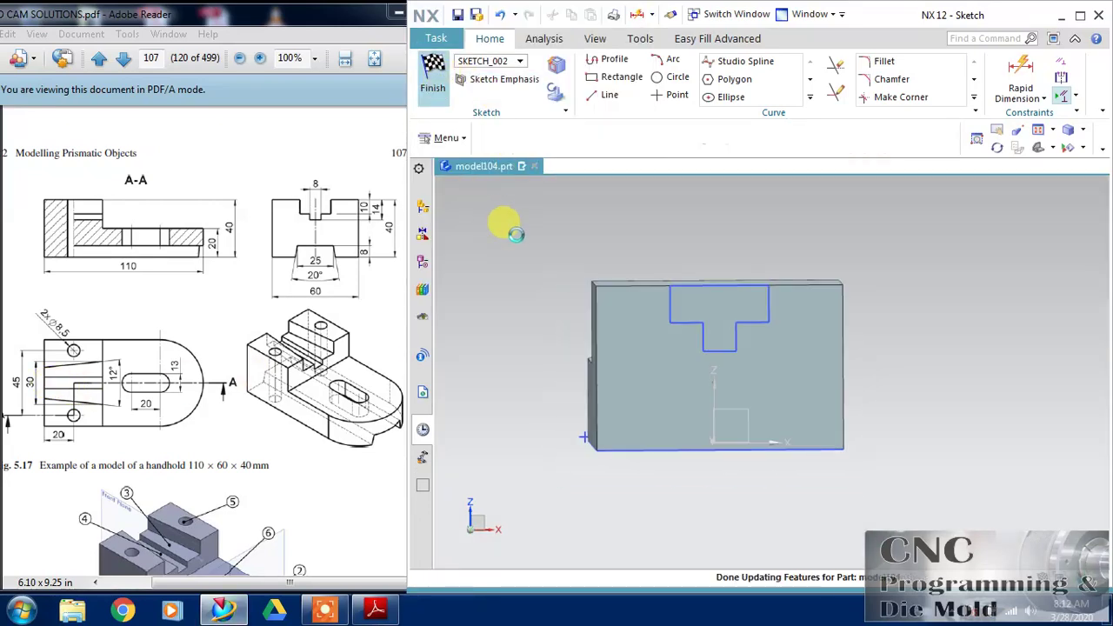
pyautogui.rightClick(720, 314)
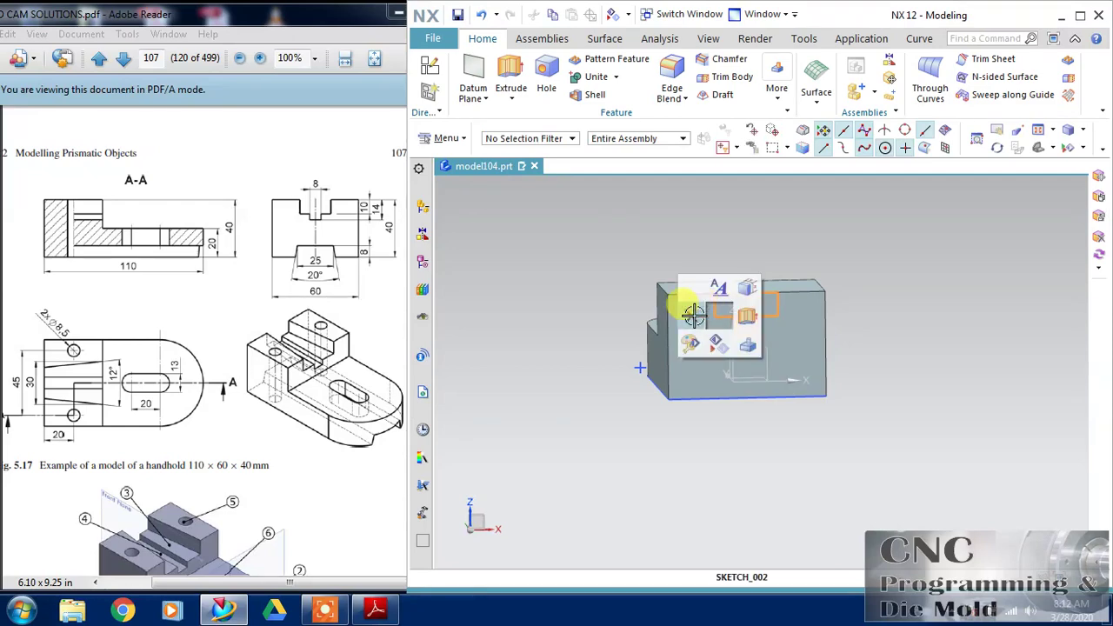
# - Create a new sketch on the raised part's vertical step face above the slot, reversing the horizontal reference and the plane normal
pyautogui.moveTo(603, 318); pyautogui.dragTo(745, 282, button='middle')
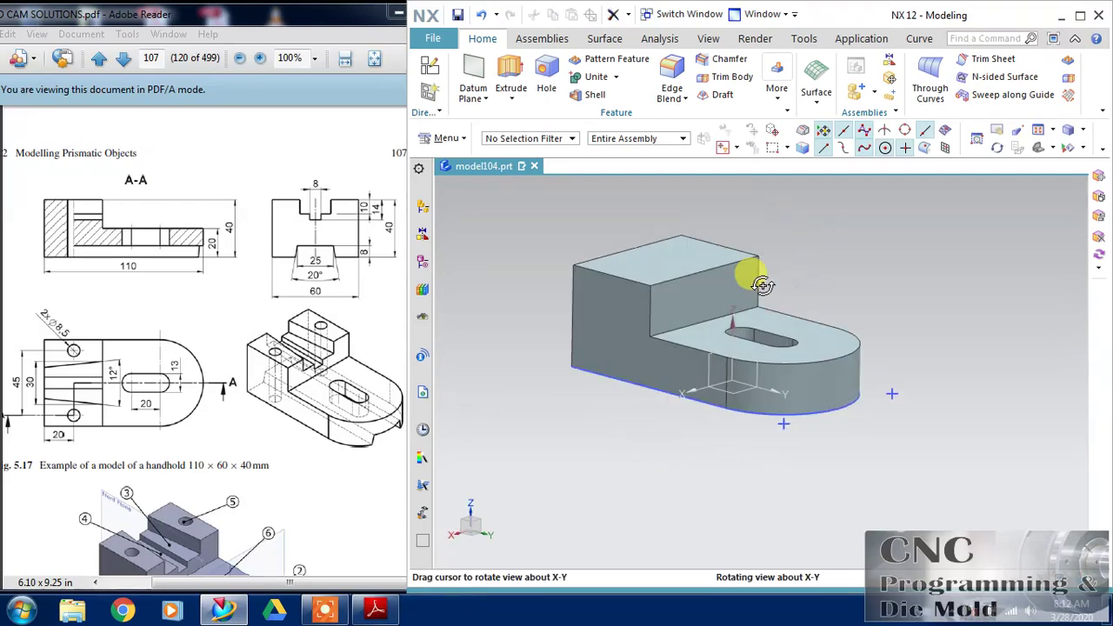
pyautogui.click(434, 65)
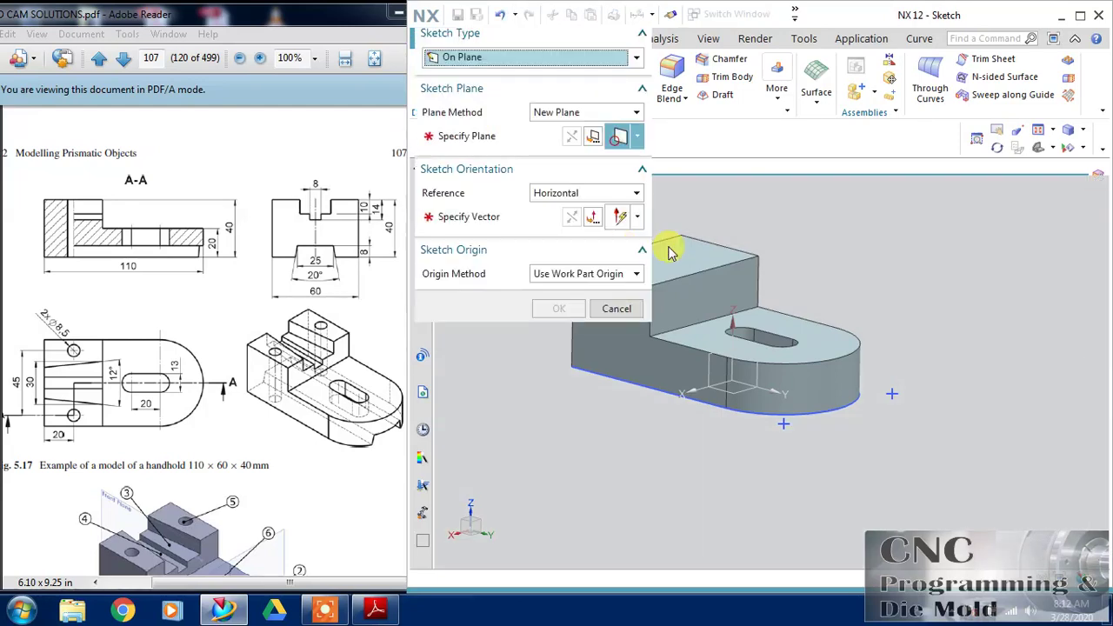
pyautogui.click(687, 279)
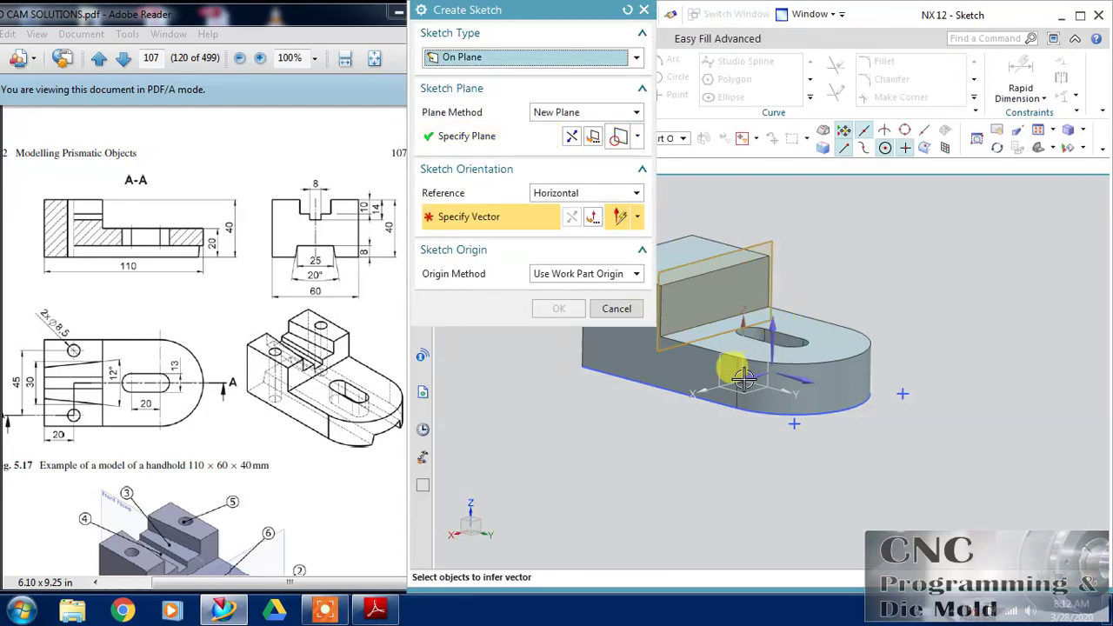
pyautogui.moveTo(911, 324); pyautogui.dragTo(849, 328, button='middle')
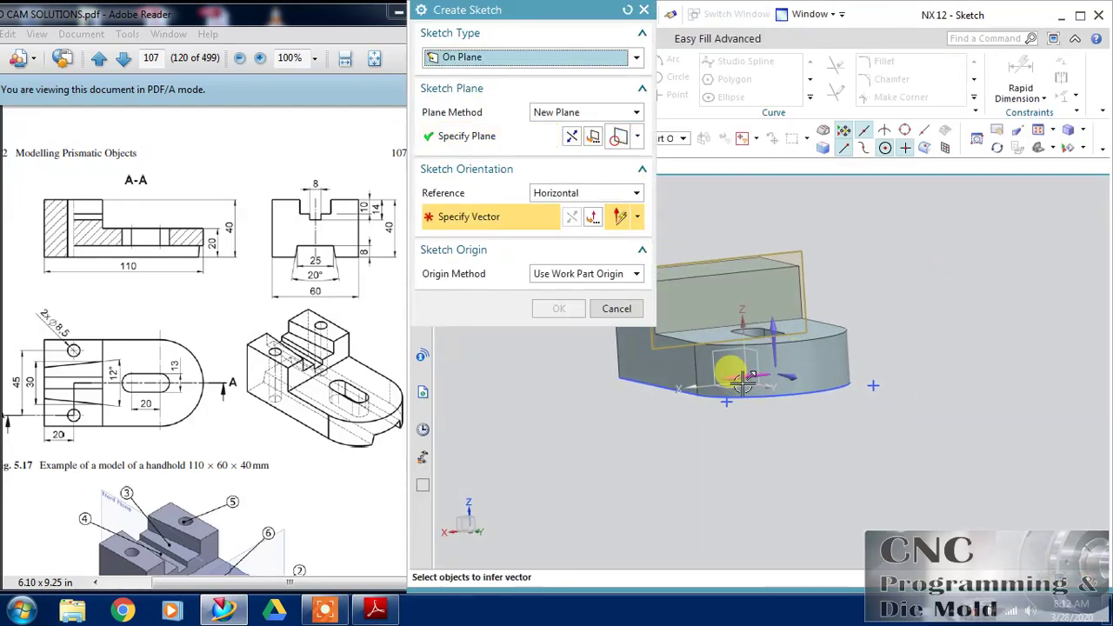
pyautogui.click(663, 404)
pyautogui.click(573, 139)
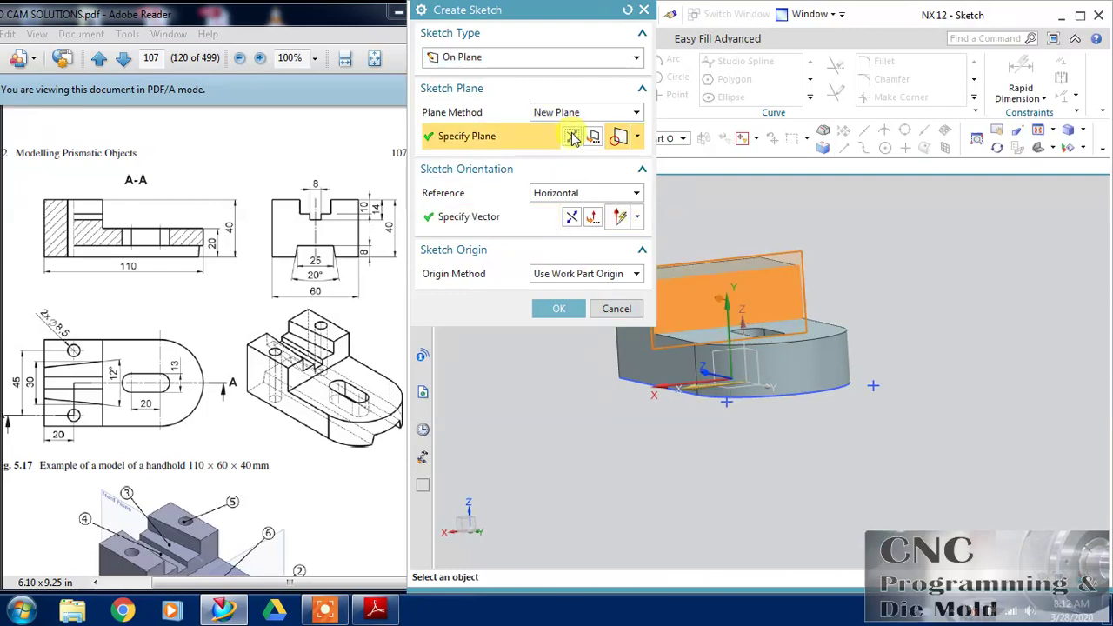
pyautogui.click(571, 216)
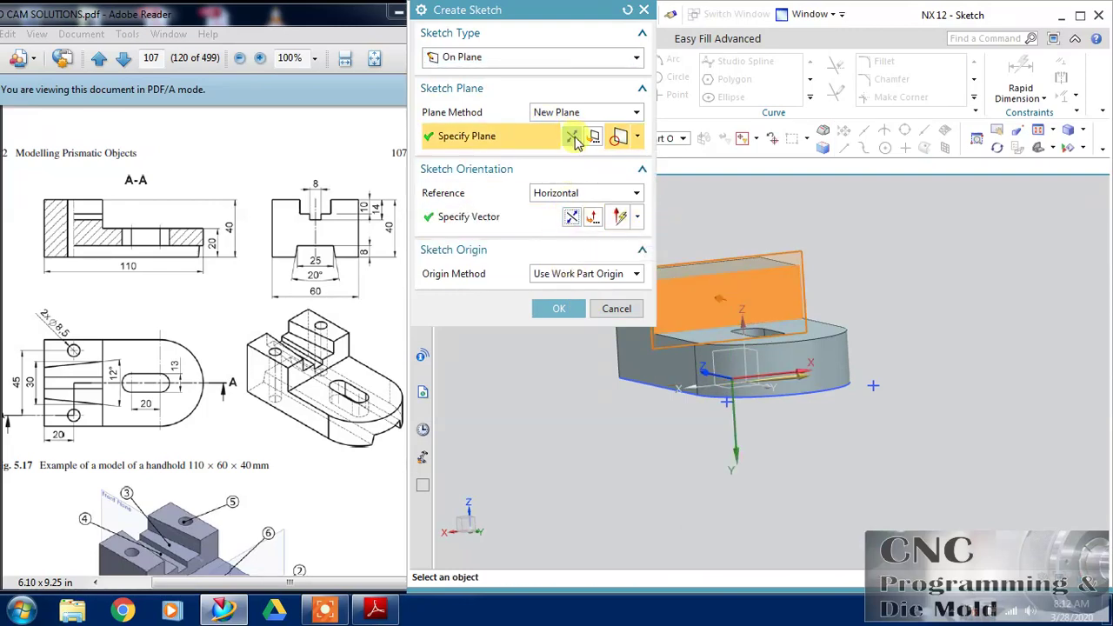
pyautogui.click(558, 309)
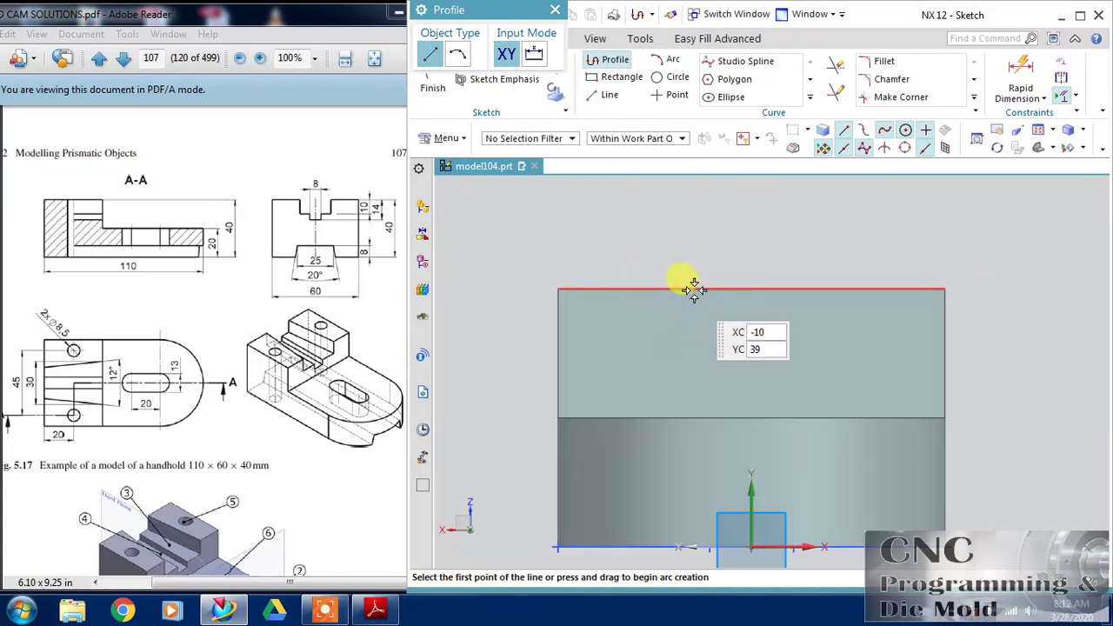
# - Sketch a four-line stepped half profile from the step face's upper edge to the centreline, with runs of about 4 mm and 4.9 mm
pyautogui.click(693, 289)
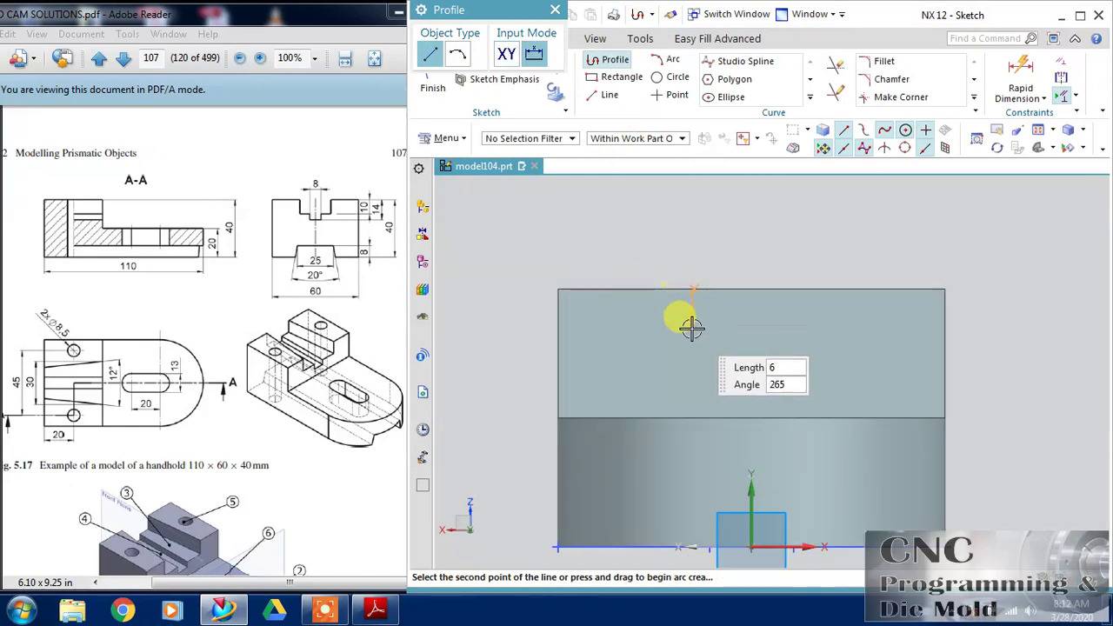
pyautogui.click(693, 333)
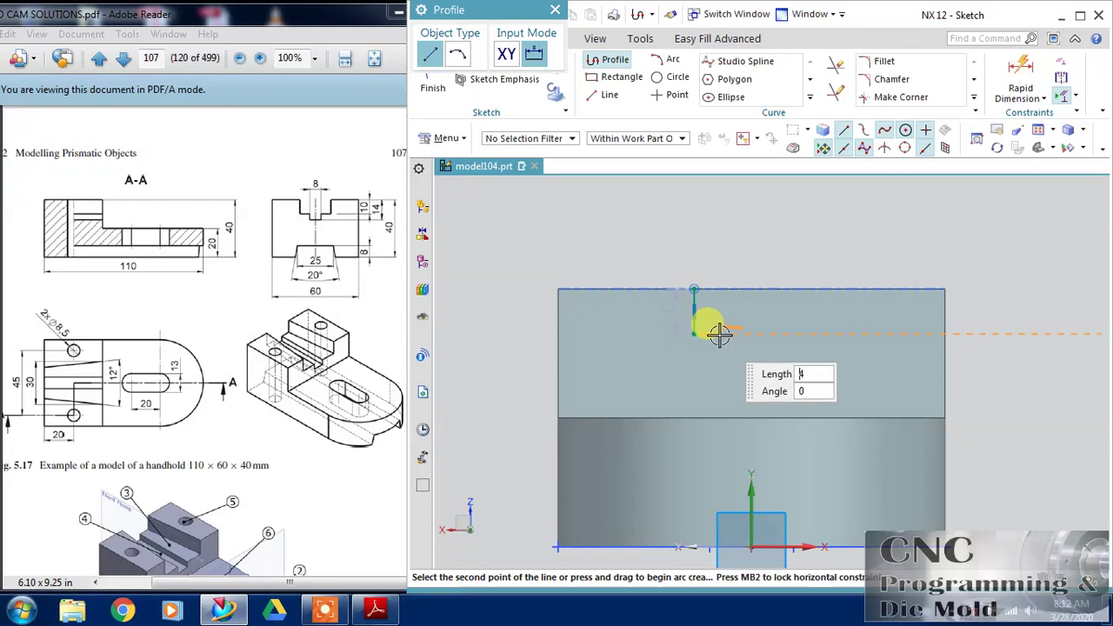
pyautogui.click(720, 333)
pyautogui.click(720, 364)
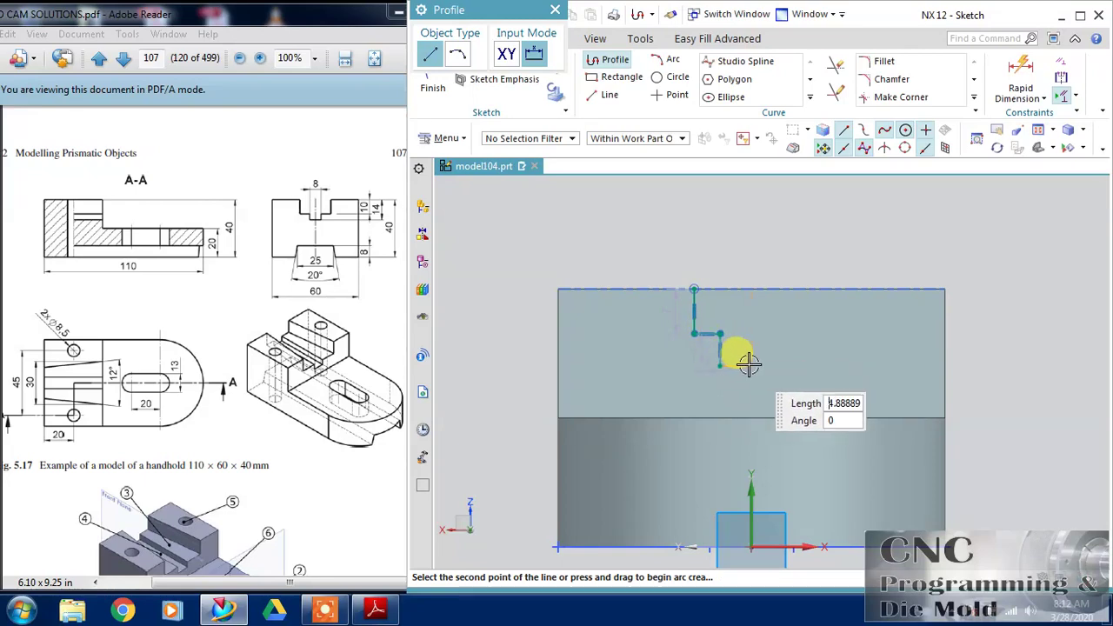
pyautogui.click(752, 365)
pyautogui.press('Escape')
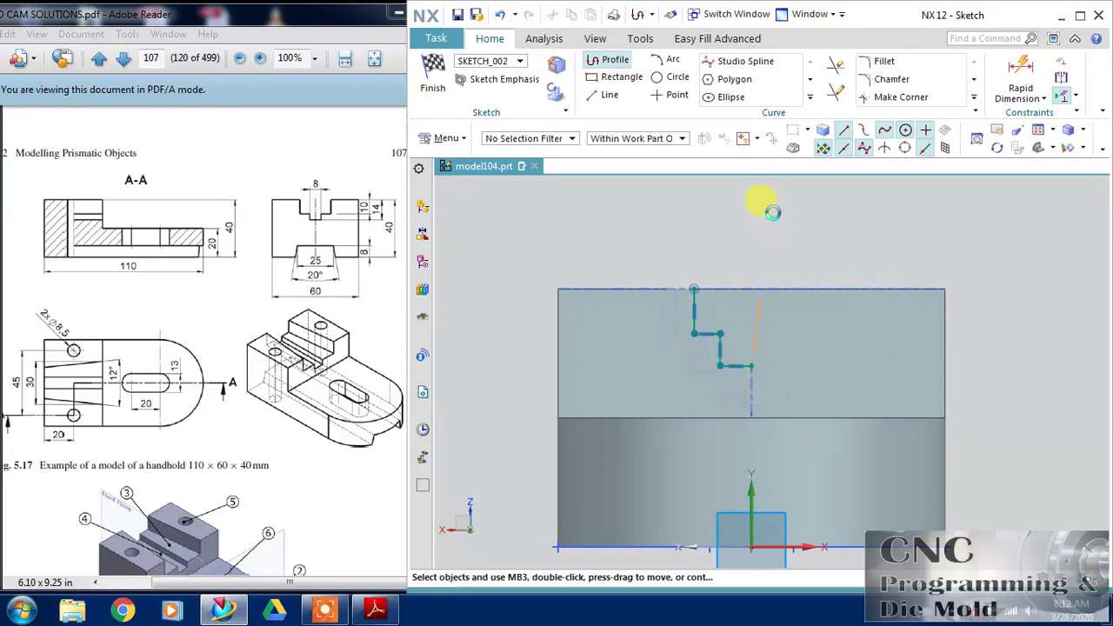
# - Mirror the step face's four half-profile lines about the vertical sketch axis
pyautogui.click(810, 97)
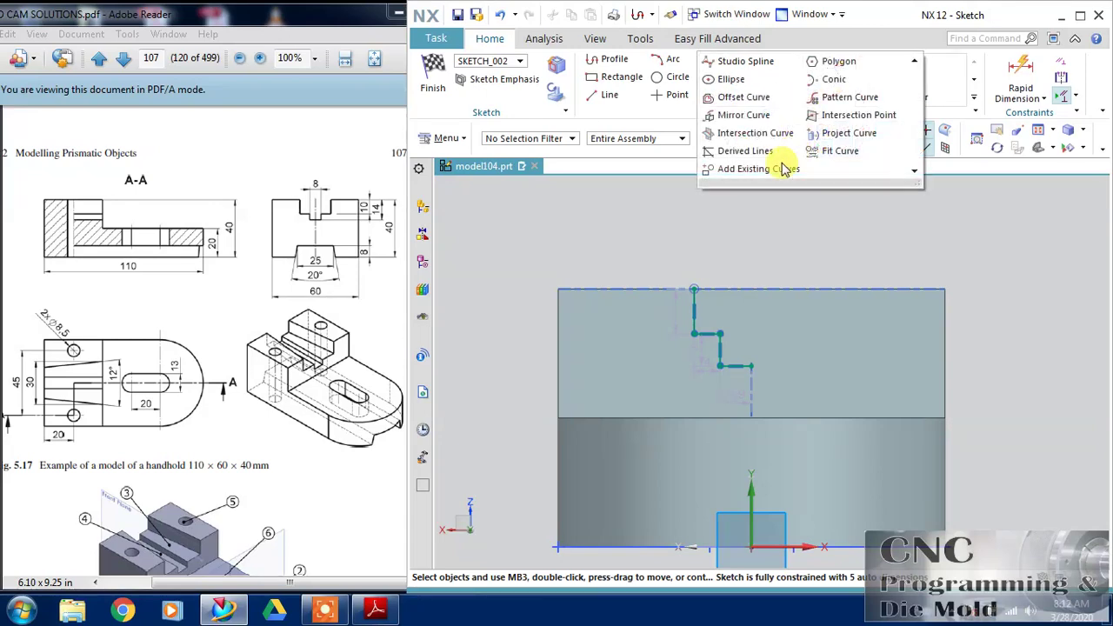
pyautogui.click(756, 119)
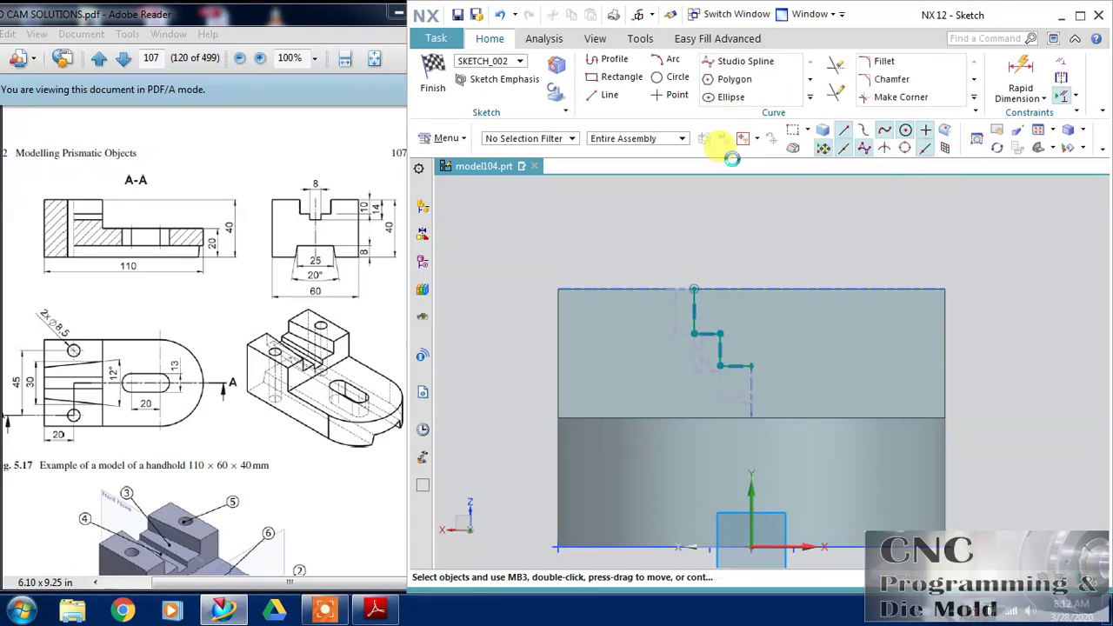
pyautogui.click(708, 330)
pyautogui.click(721, 349)
pyautogui.click(730, 367)
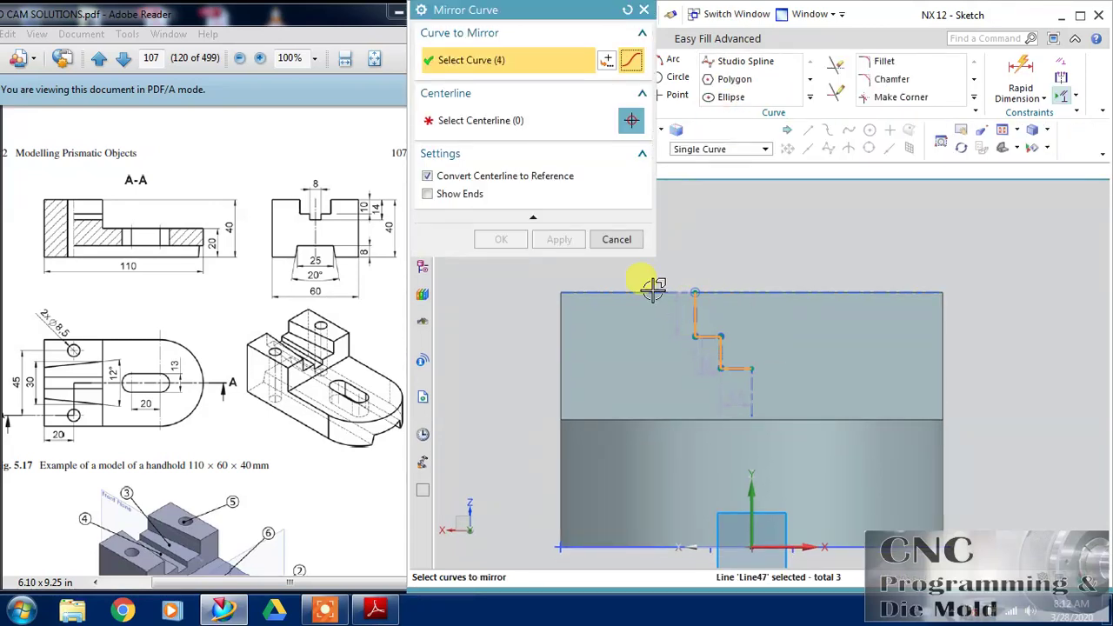
pyautogui.click(521, 122)
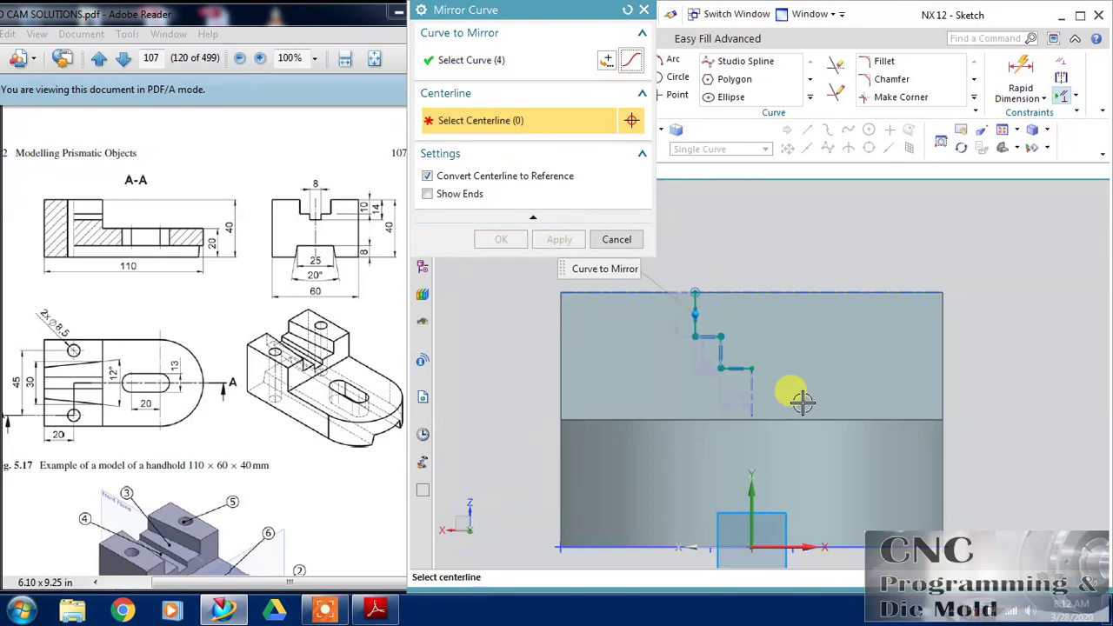
pyautogui.click(752, 494)
pyautogui.click(505, 239)
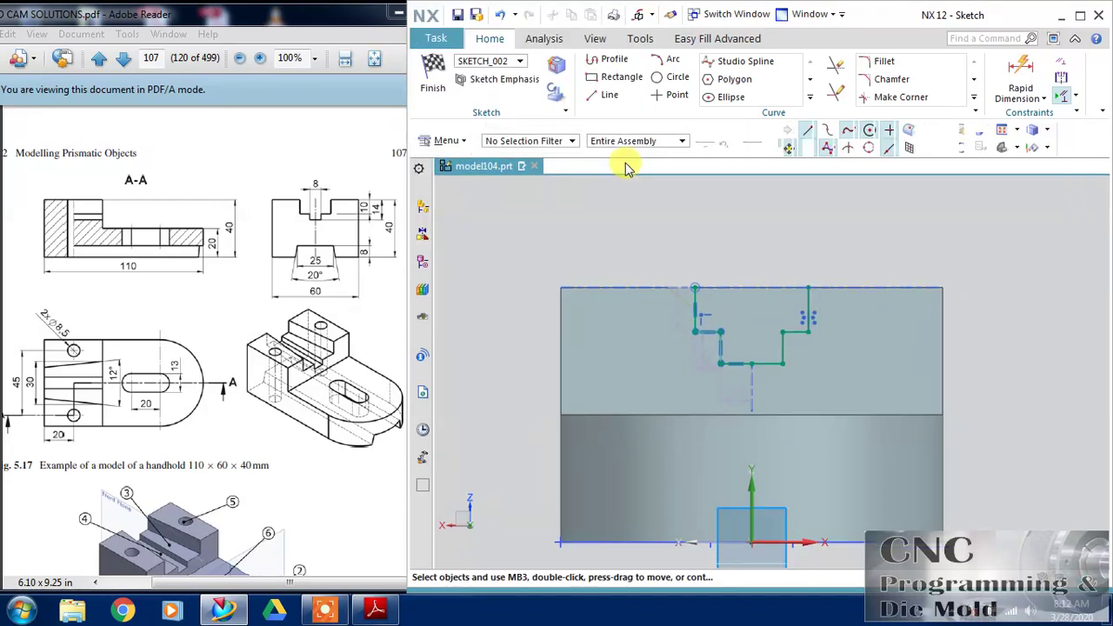
# - Close the stepped profile with a horizontal line about 17.8 mm long along the step face's upper edge
pyautogui.click(603, 95)
pyautogui.click(696, 288)
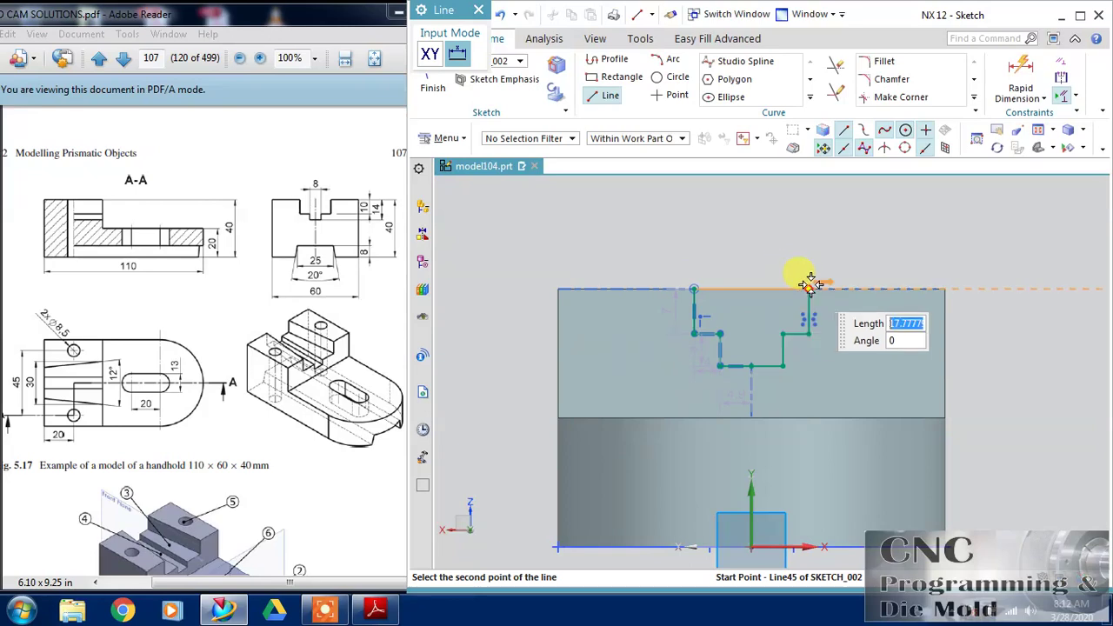
pyautogui.click(807, 288)
pyautogui.press('Escape')
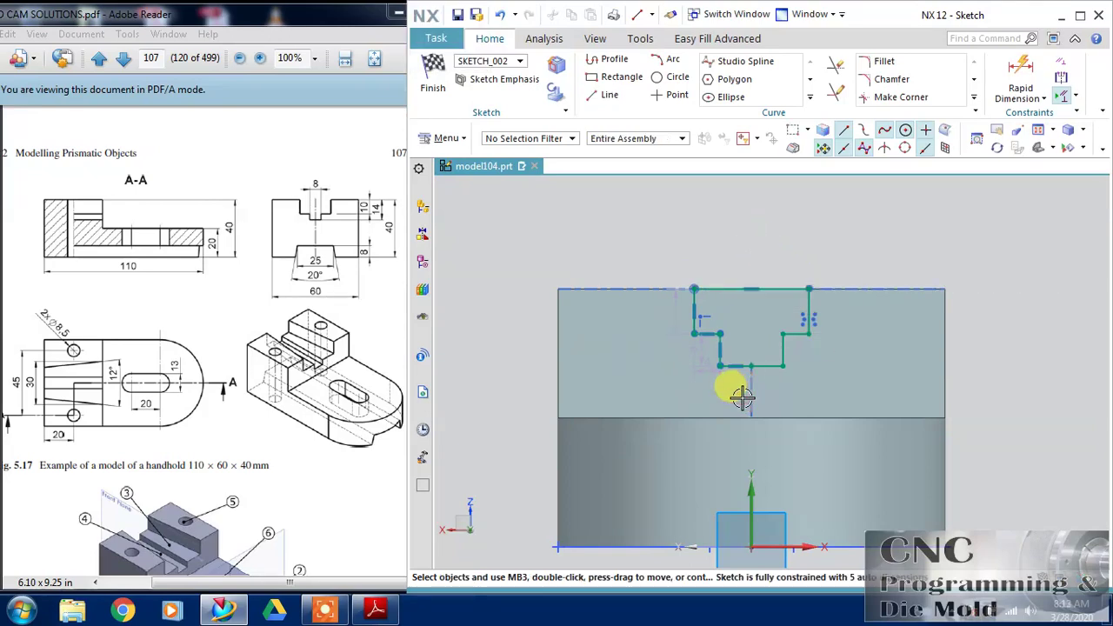
# - Try driving the lower groove step's half-width at 8 mm, and undo the change
pyautogui.click(743, 281)
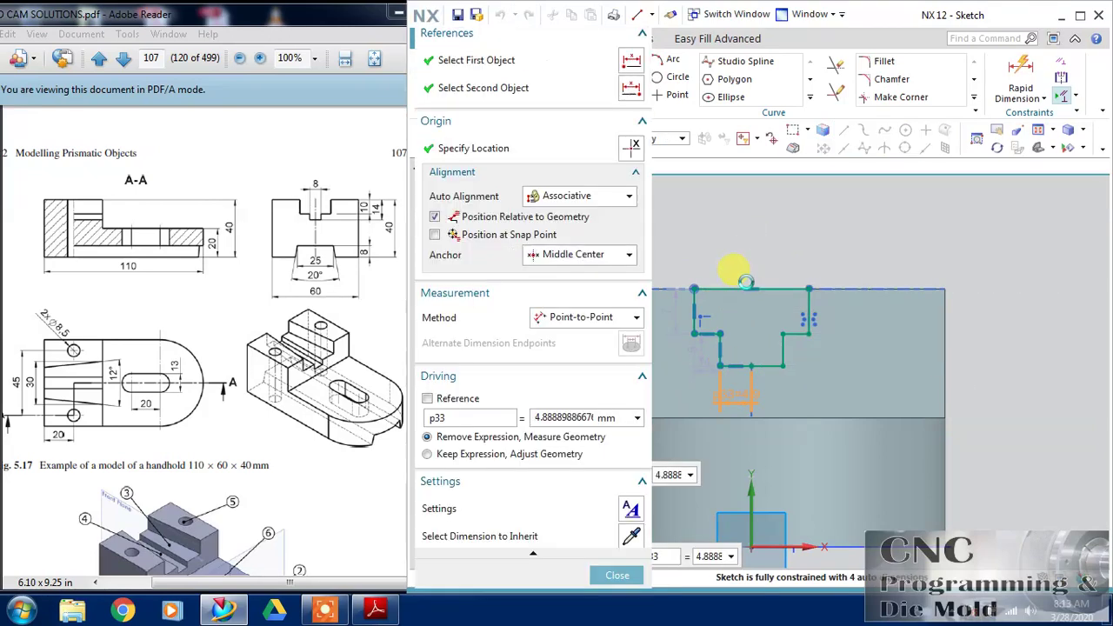
pyautogui.write('8')
pyautogui.press('Return')
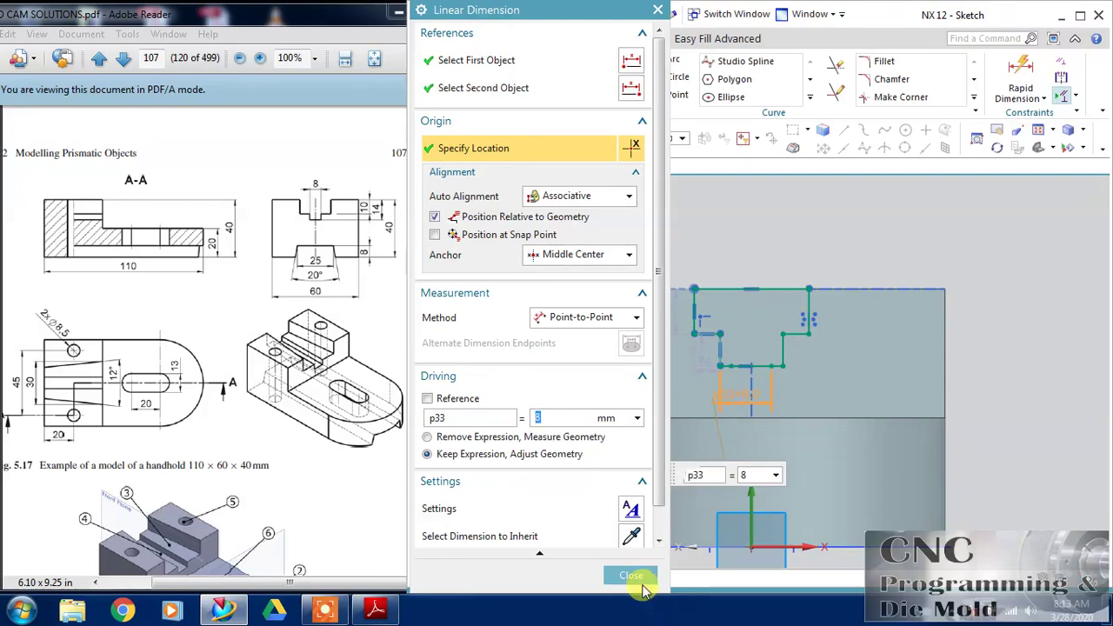
pyautogui.click(634, 578)
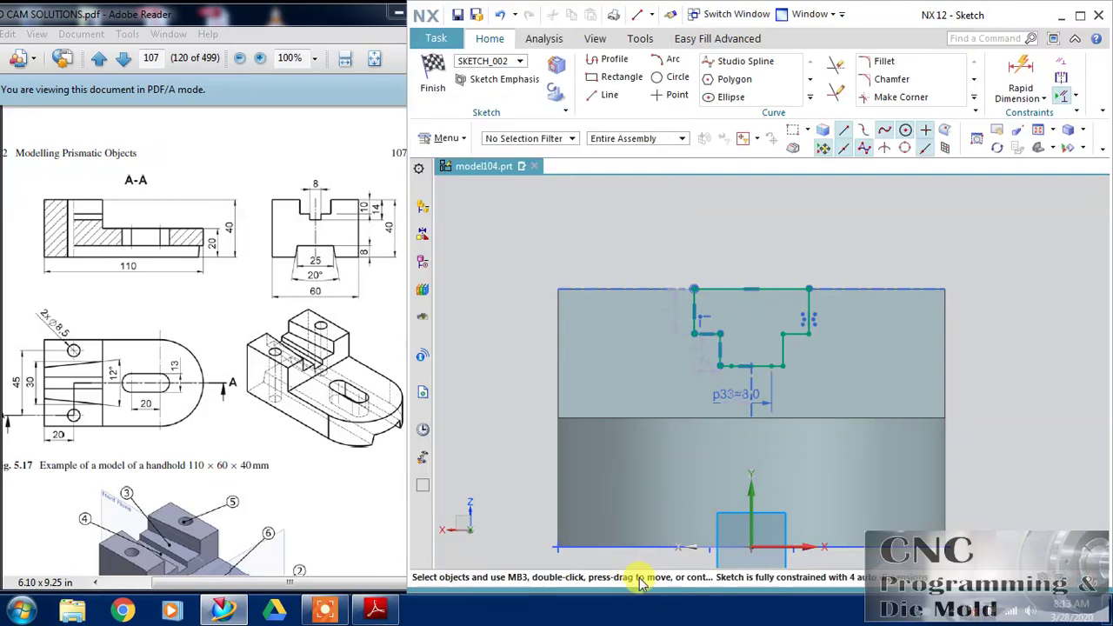
pyautogui.click(496, 15)
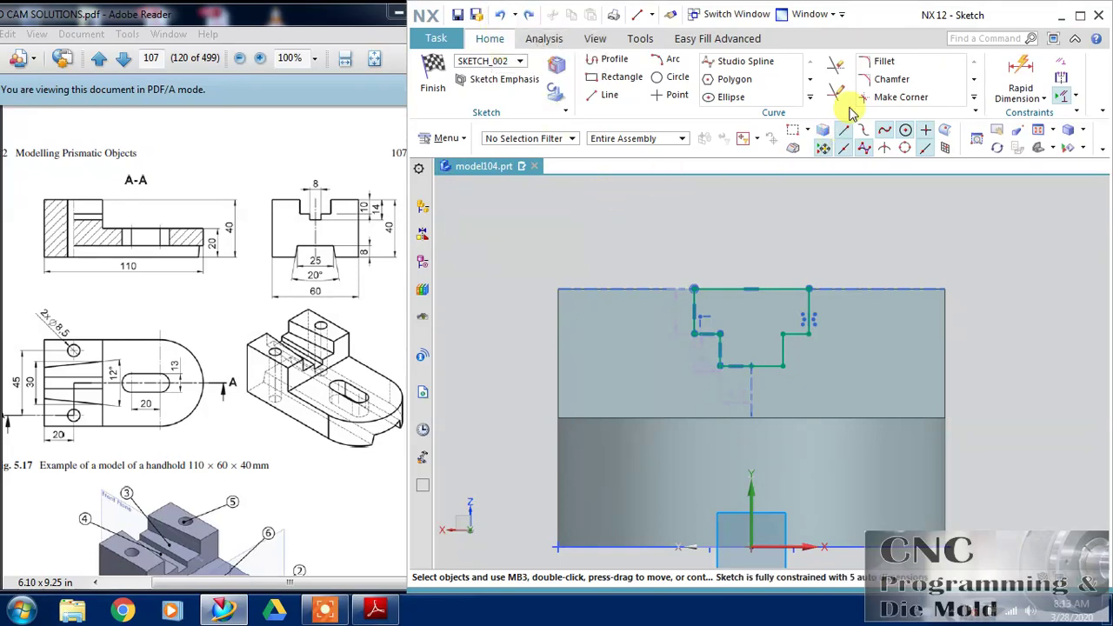
# - Dimension the full width between the lower groove step's two bottom corners as 8 mm
pyautogui.click(1020, 76)
pyautogui.click(785, 369)
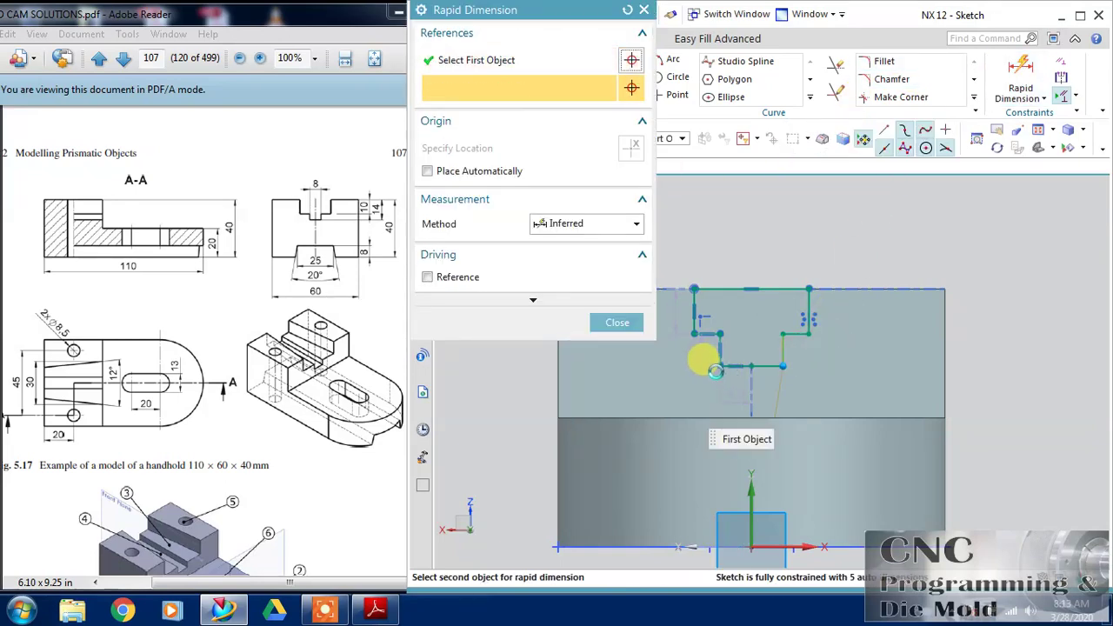
pyautogui.click(718, 362)
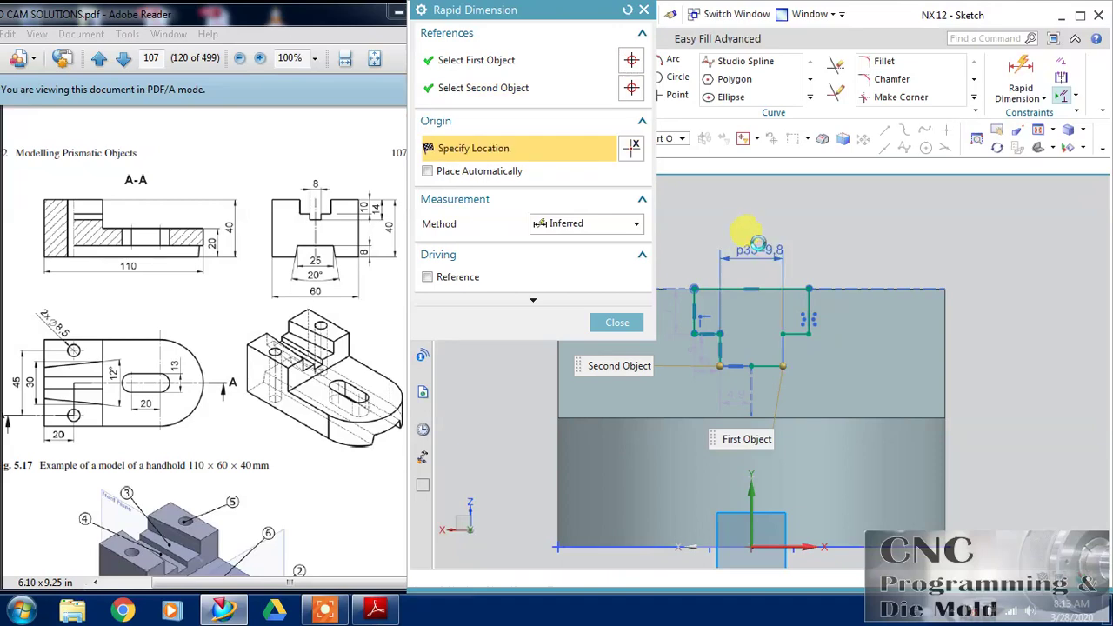
pyautogui.click(758, 250)
pyautogui.write('8')
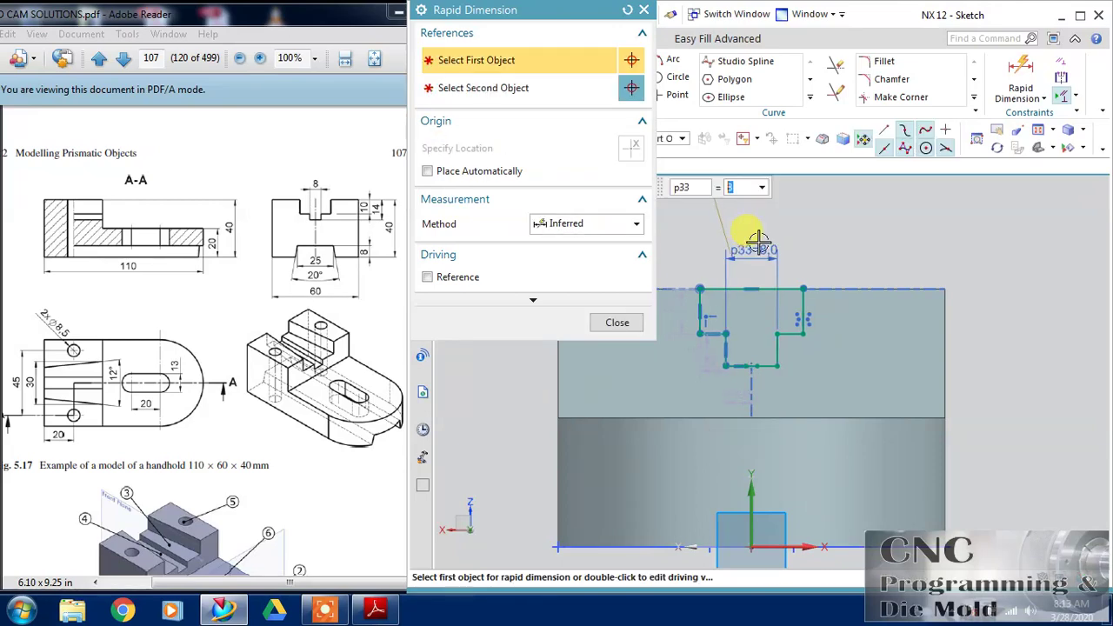
pyautogui.click(618, 323)
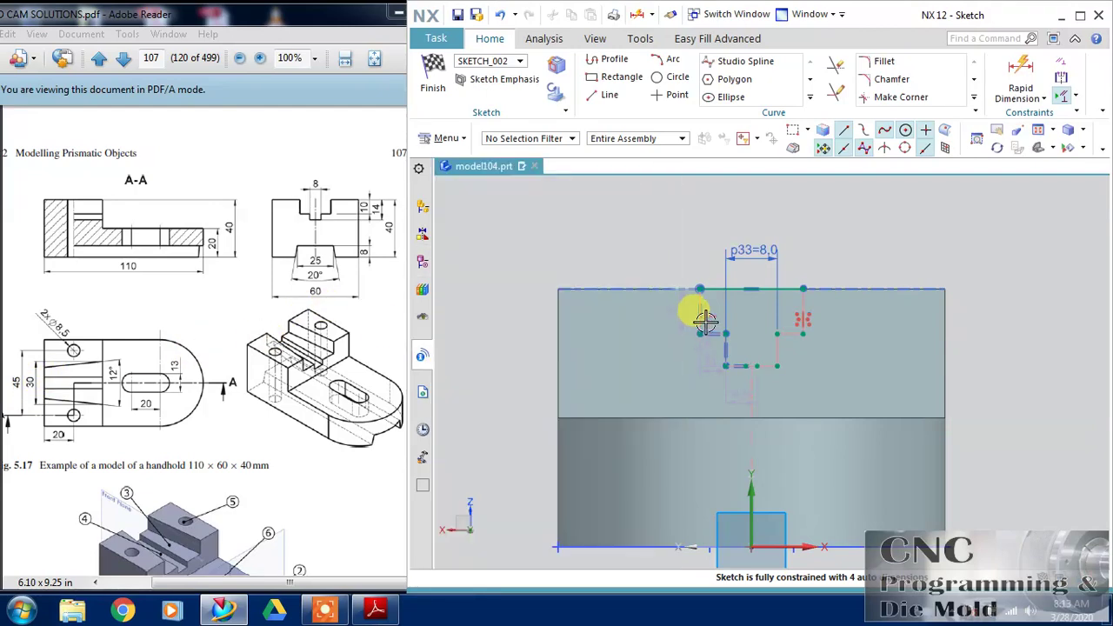
# - Dimension the stepped profile's full width along the face's upper edge as 30 mm
pyautogui.click(700, 289)
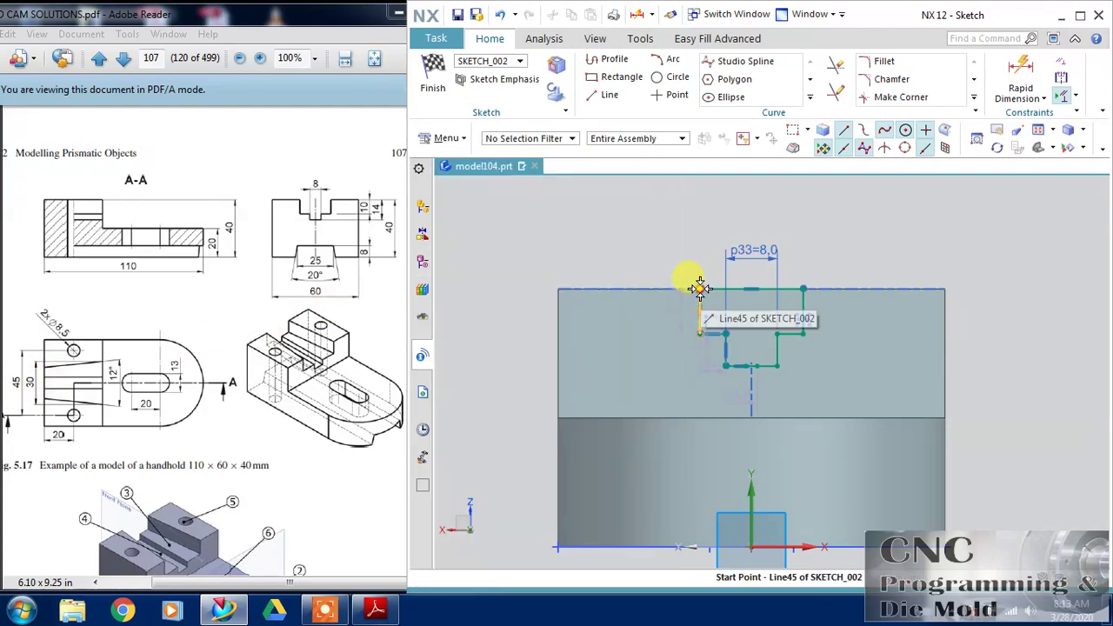
pyautogui.click(801, 288)
pyautogui.click(1020, 68)
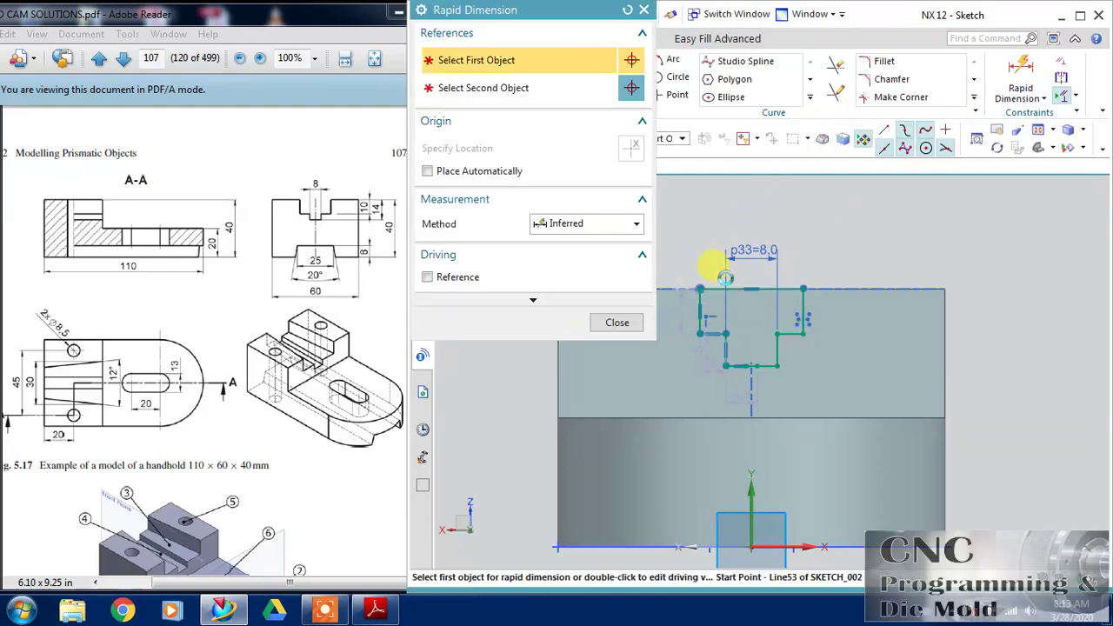
pyautogui.click(701, 287)
pyautogui.click(780, 239)
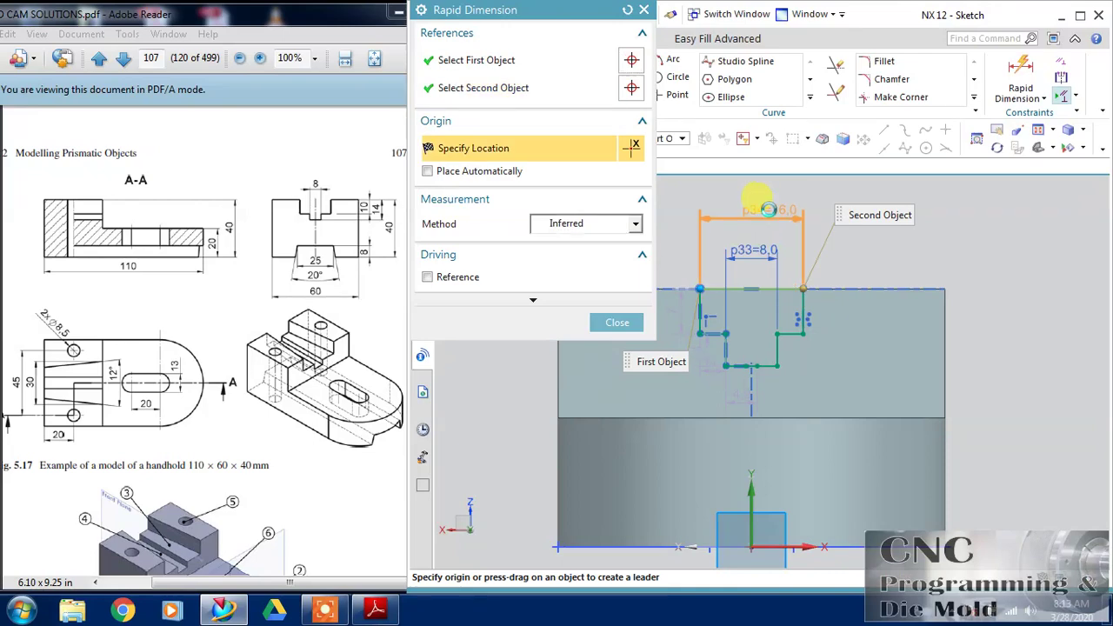
pyautogui.click(771, 208)
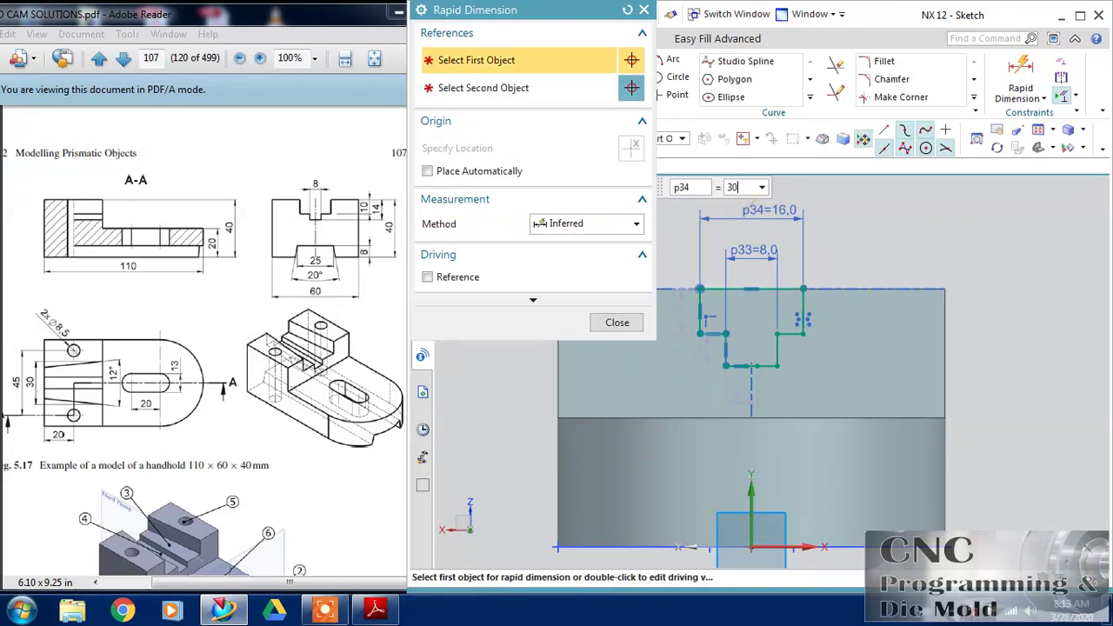
pyautogui.press('Return')
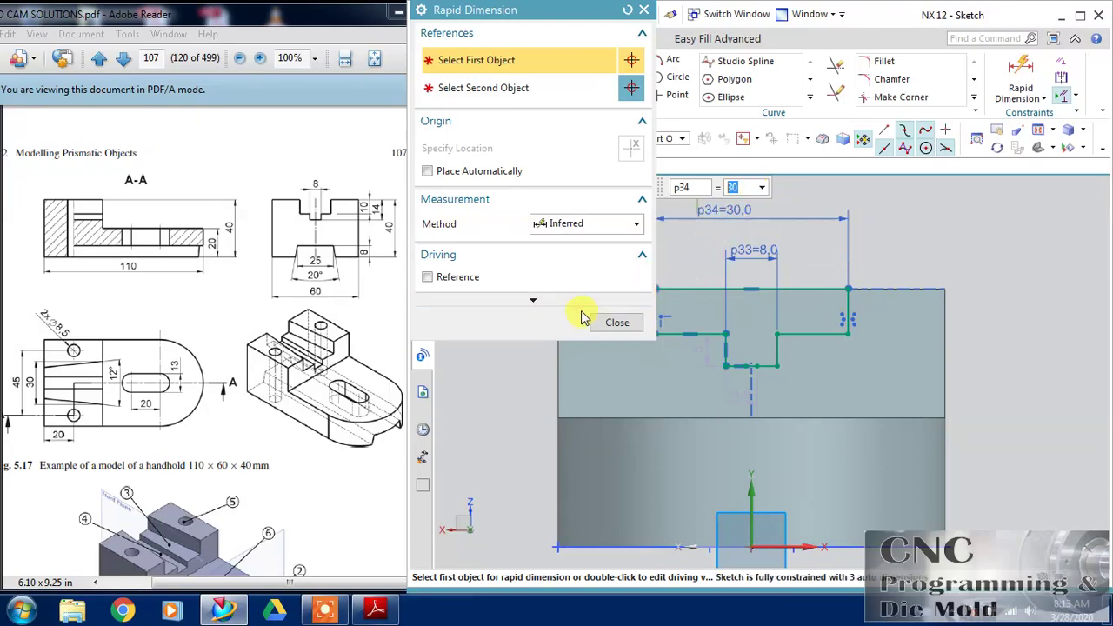
pyautogui.click(611, 323)
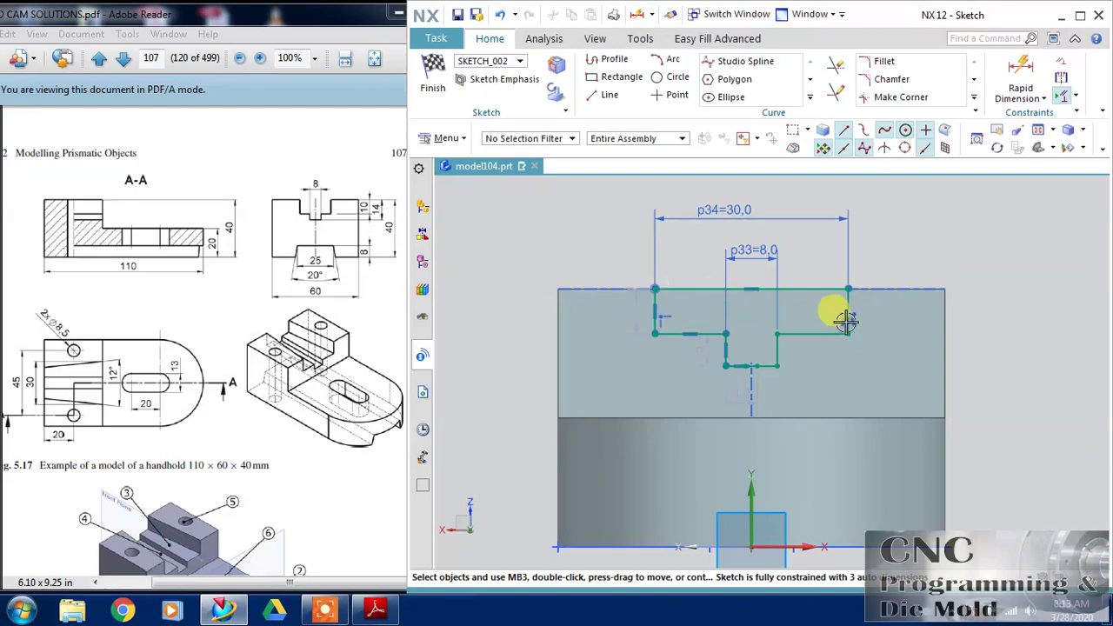
# - Set the stepped profile's upper depth to 10 mm and the narrow lower step's additional depth to 4 mm
pyautogui.click(626, 308)
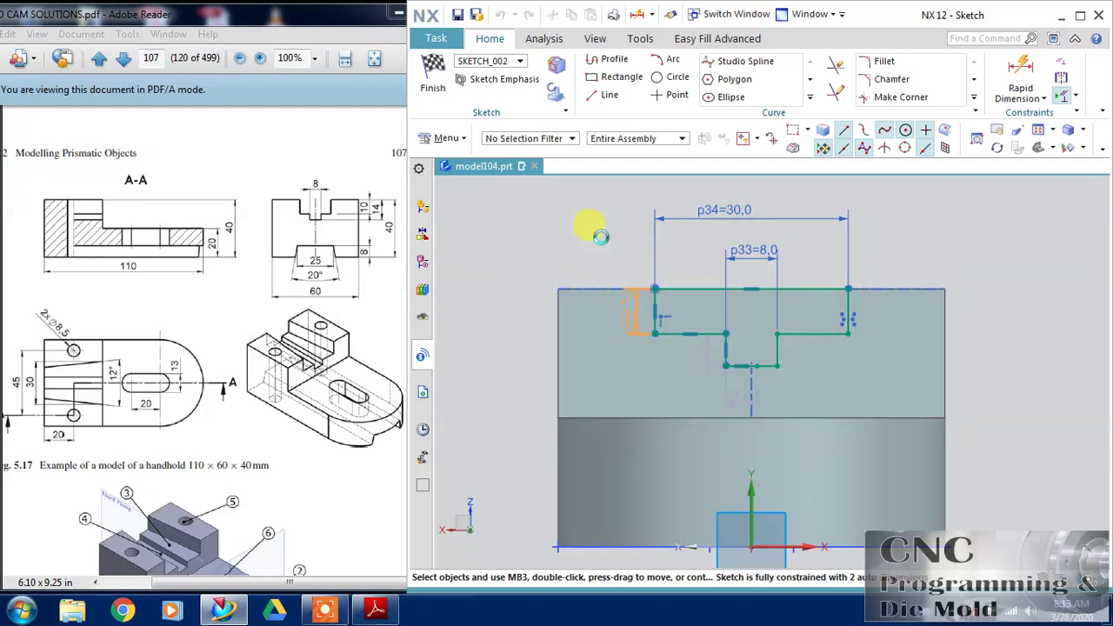
pyautogui.click(588, 229)
pyautogui.write('10')
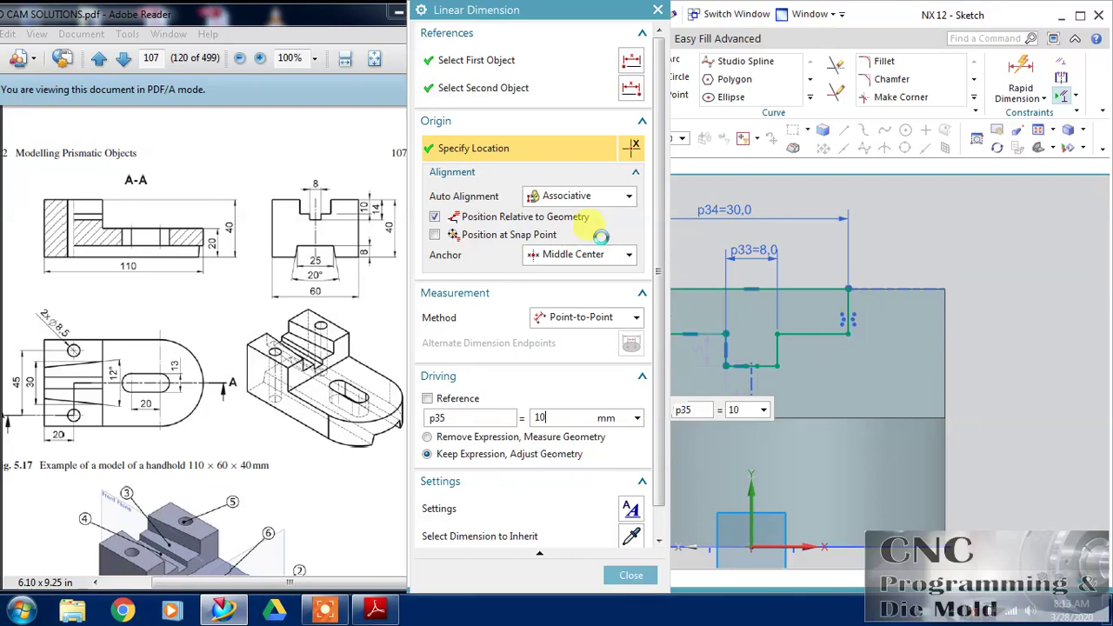
pyautogui.press('Return')
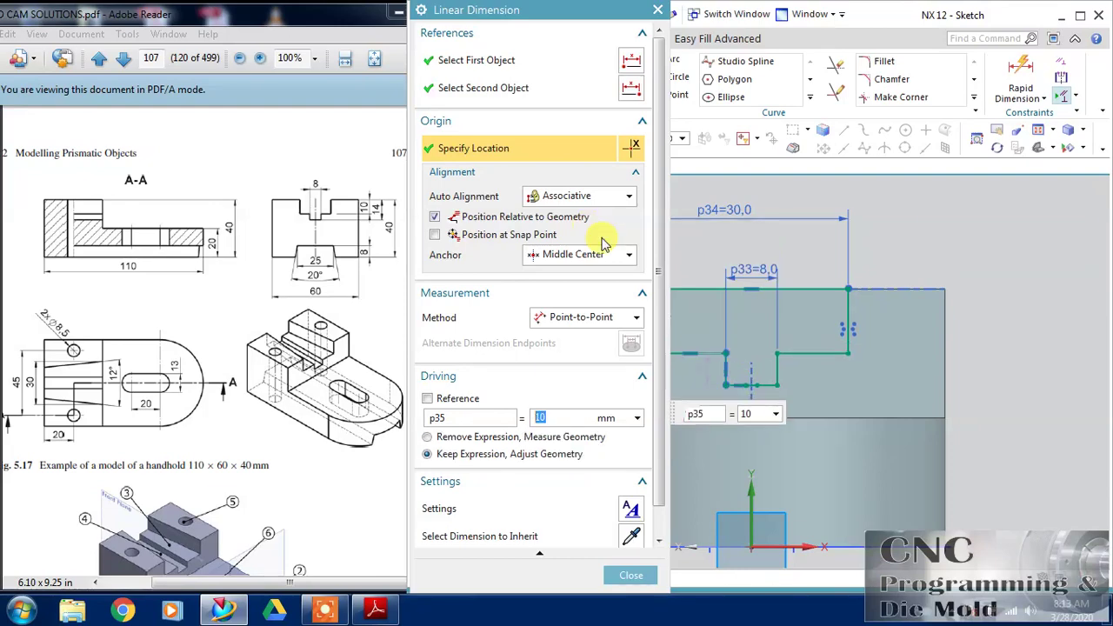
pyautogui.click(707, 380)
pyautogui.click(709, 380)
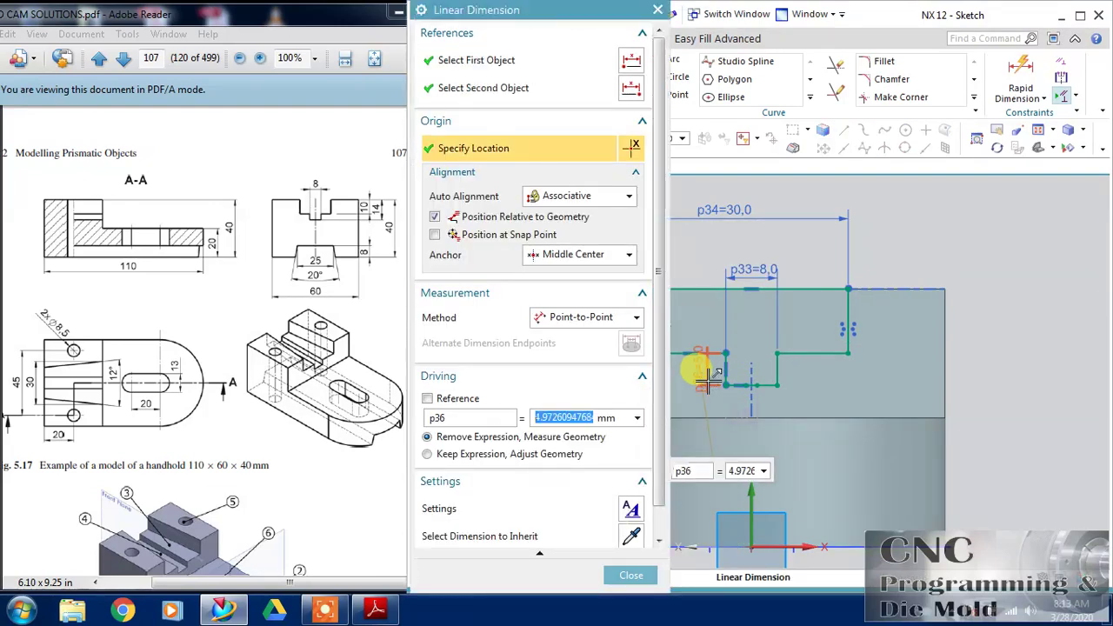
pyautogui.write('4')
pyautogui.press('Return')
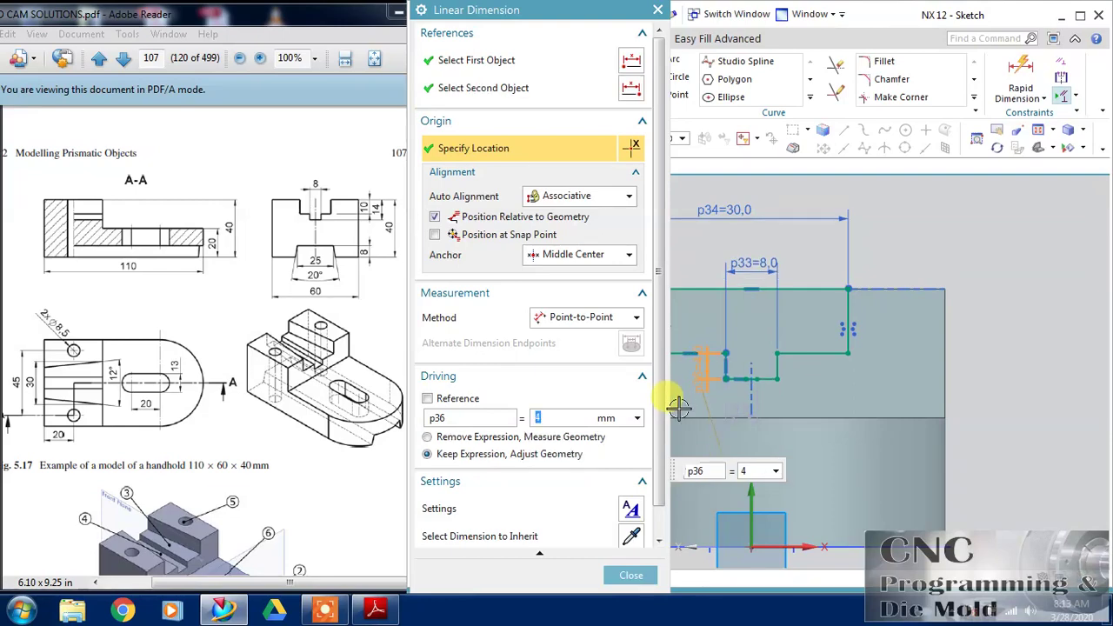
pyautogui.click(633, 576)
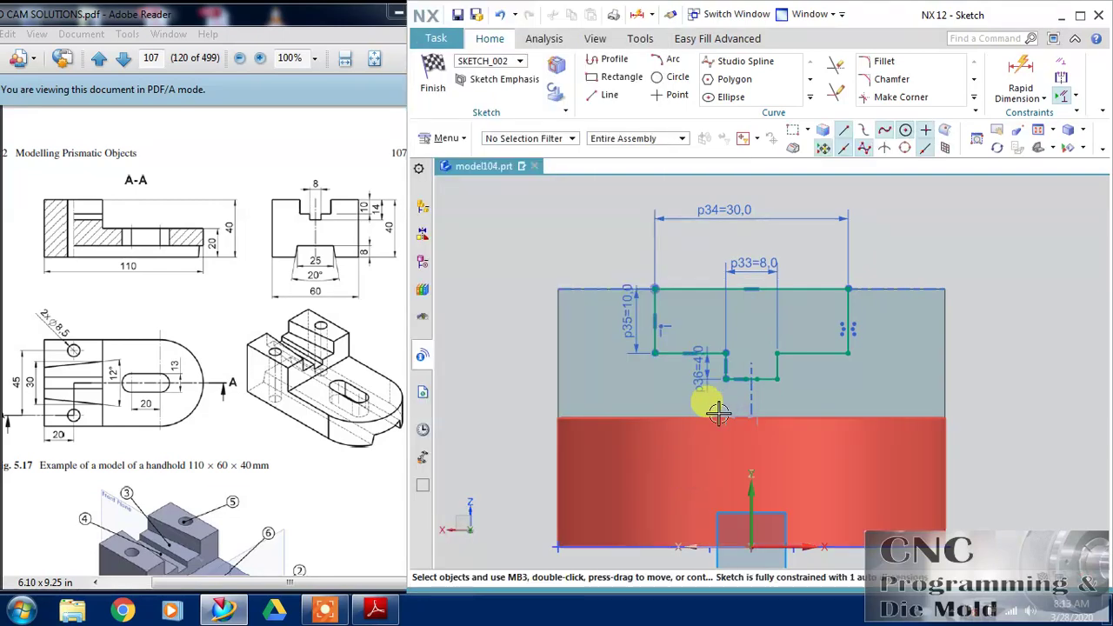
# - Constrain the loose endpoint on the groove's bottom line to the vertical sketch axis and finish the sketch
pyautogui.scroll(3, 721, 400)
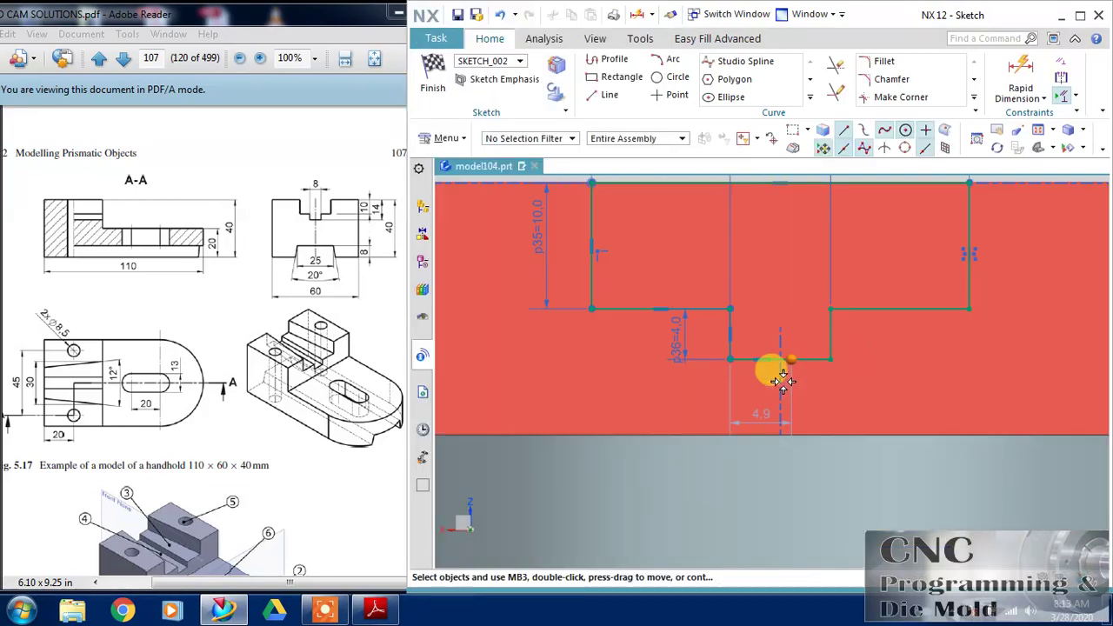
pyautogui.scroll(-3, 785, 391)
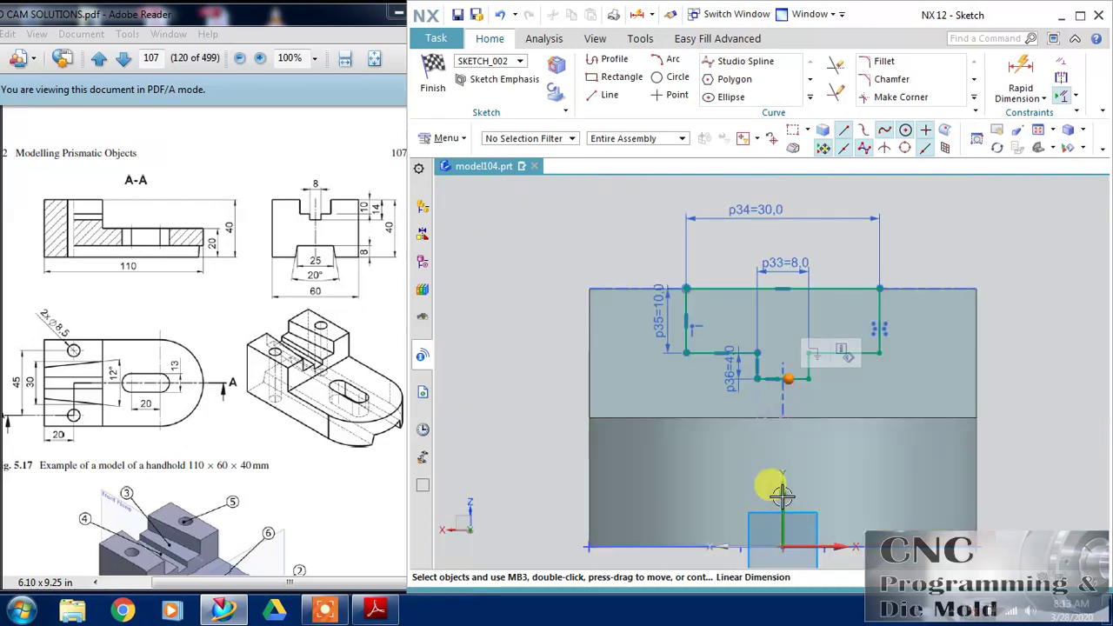
pyautogui.click(782, 457)
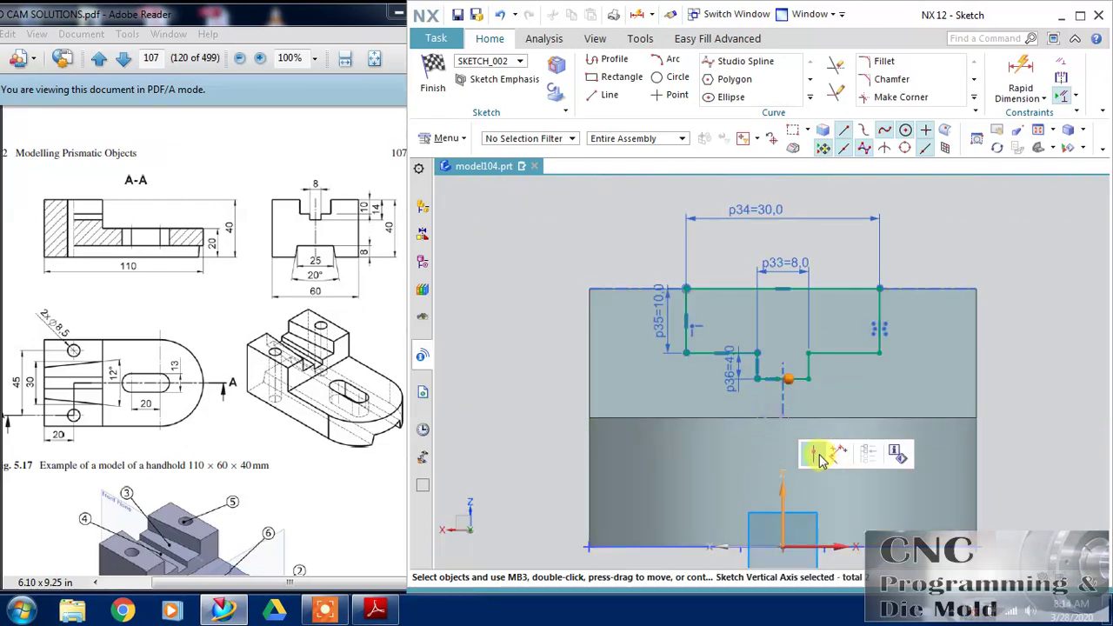
pyautogui.click(819, 455)
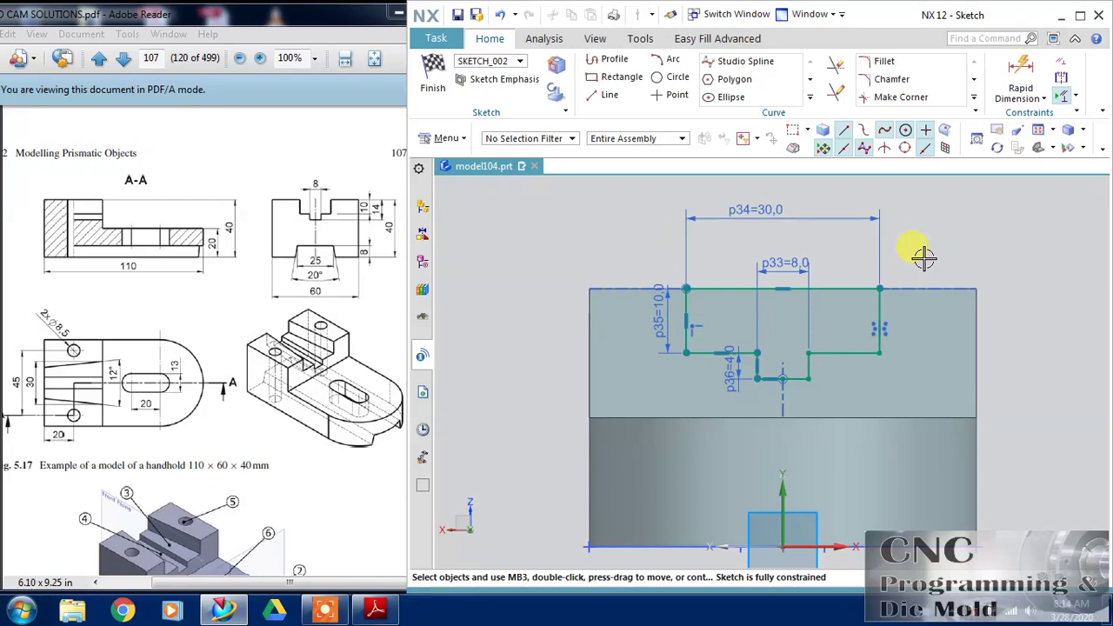
pyautogui.click(432, 80)
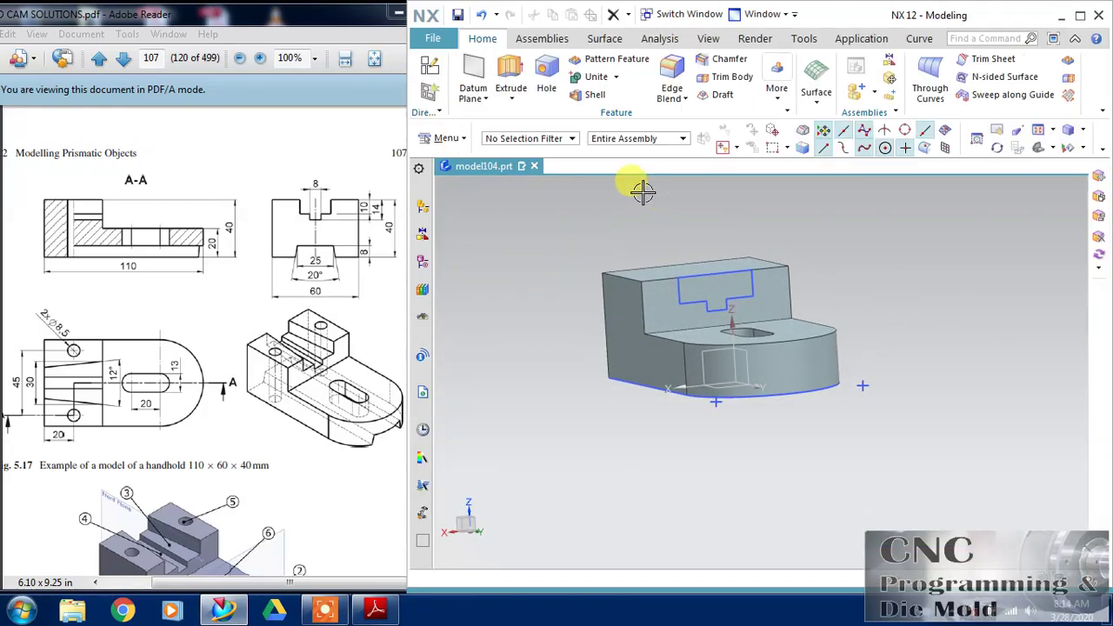
# - Set up a 40 mm subtracting Extrude of the stepped groove profile, reversing its direction into the raised part
pyautogui.scroll(3, 641, 186)
pyautogui.click(513, 70)
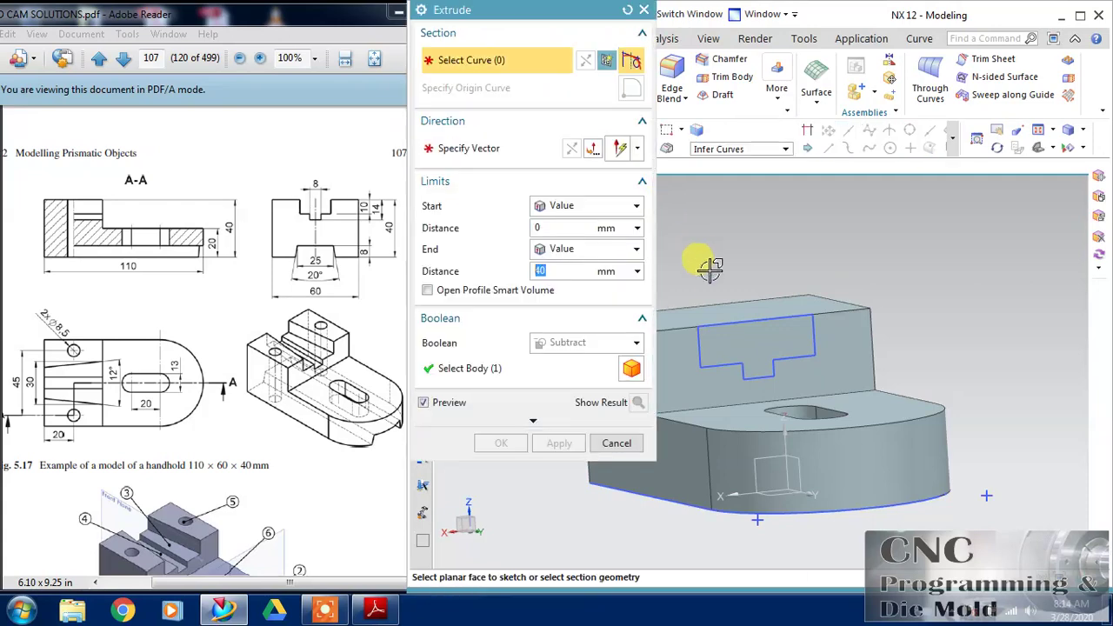
pyautogui.click(733, 326)
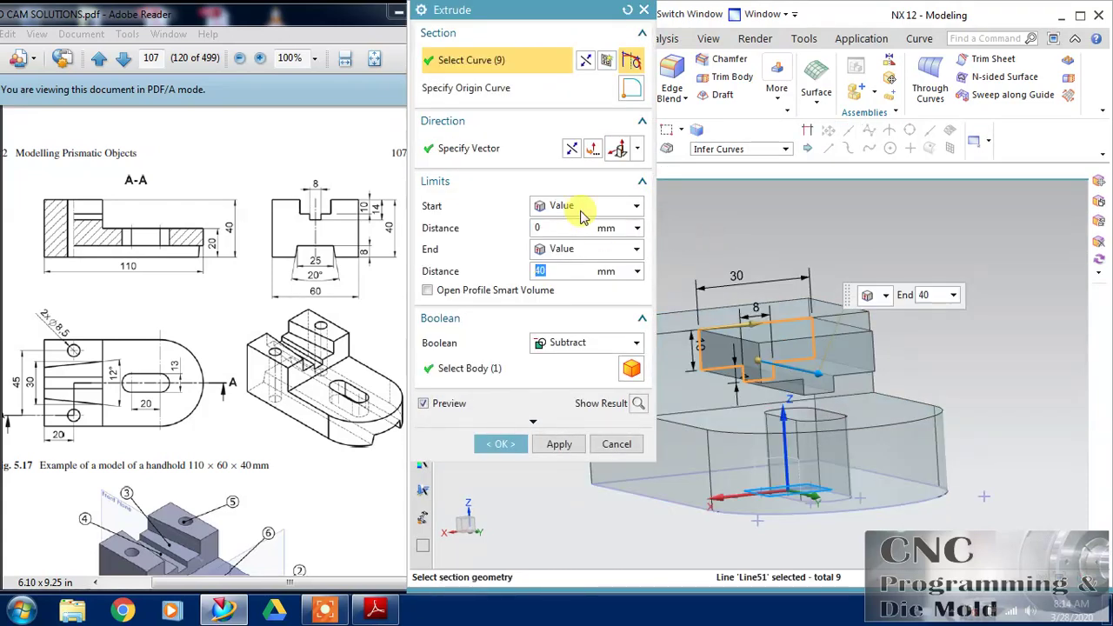
pyautogui.click(569, 149)
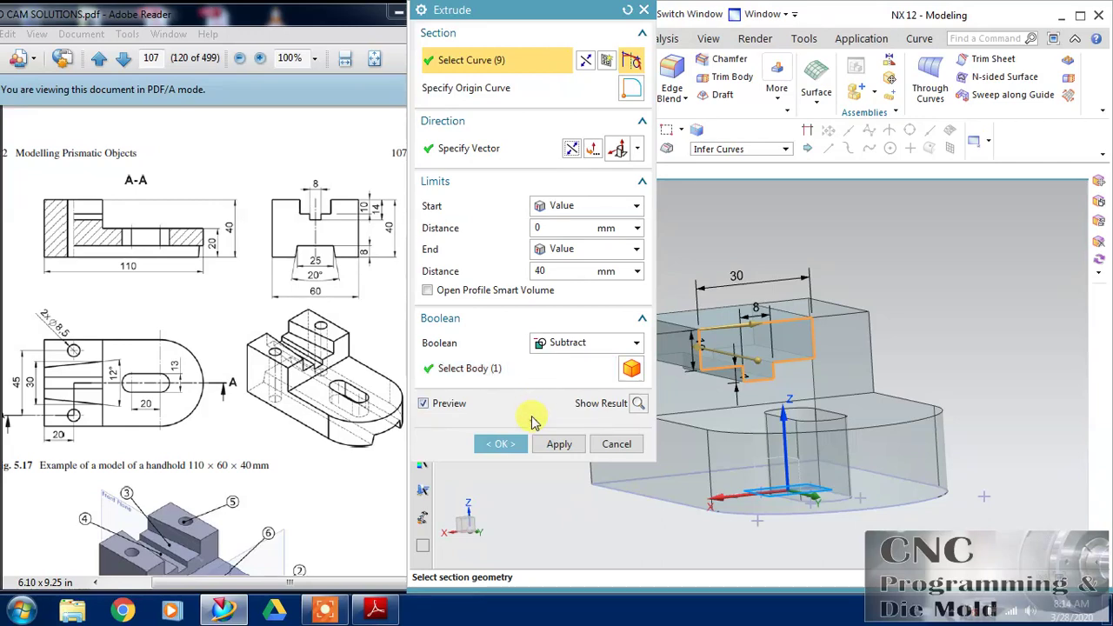
# - Add a draft From Start Limit of 12° to the groove extrusion and inspect the tapered preview from the side
pyautogui.click(533, 423)
pyautogui.click(507, 403)
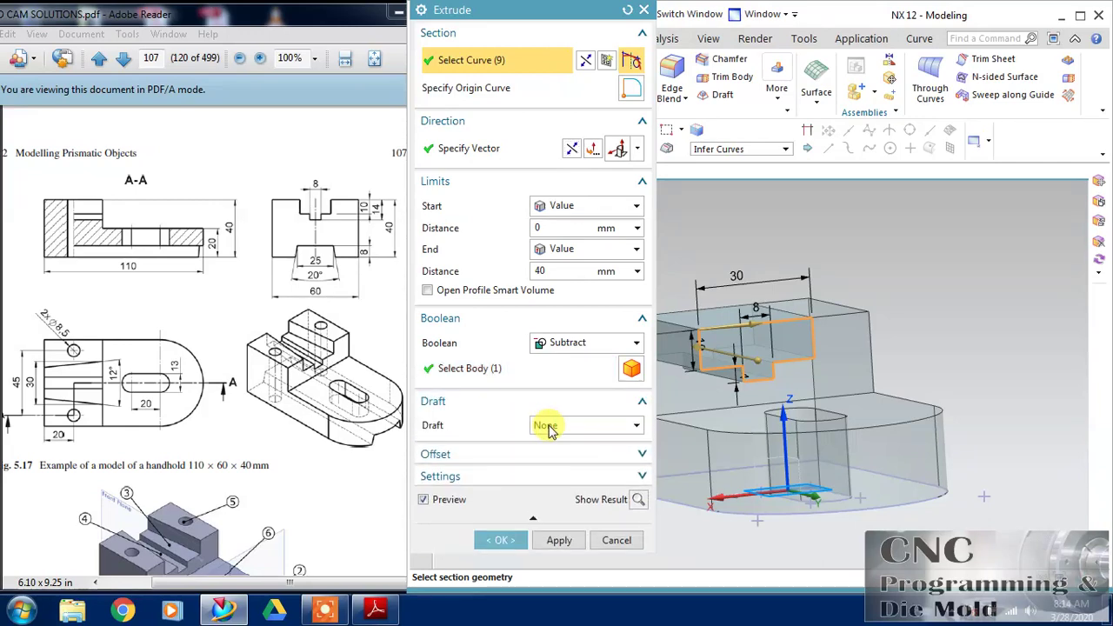
pyautogui.click(548, 427)
pyautogui.click(558, 454)
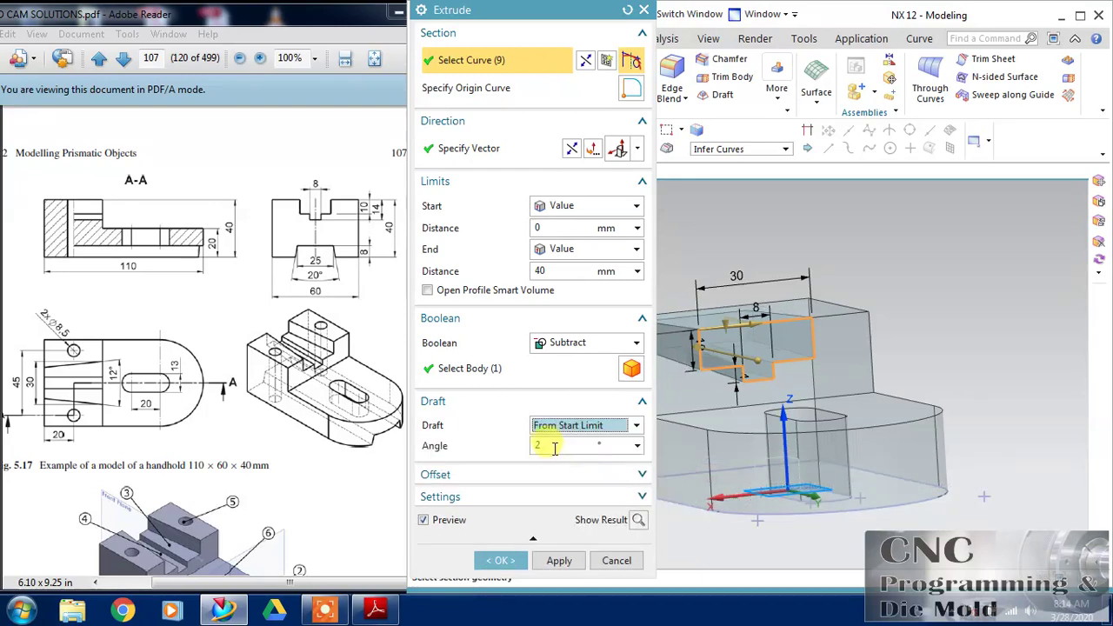
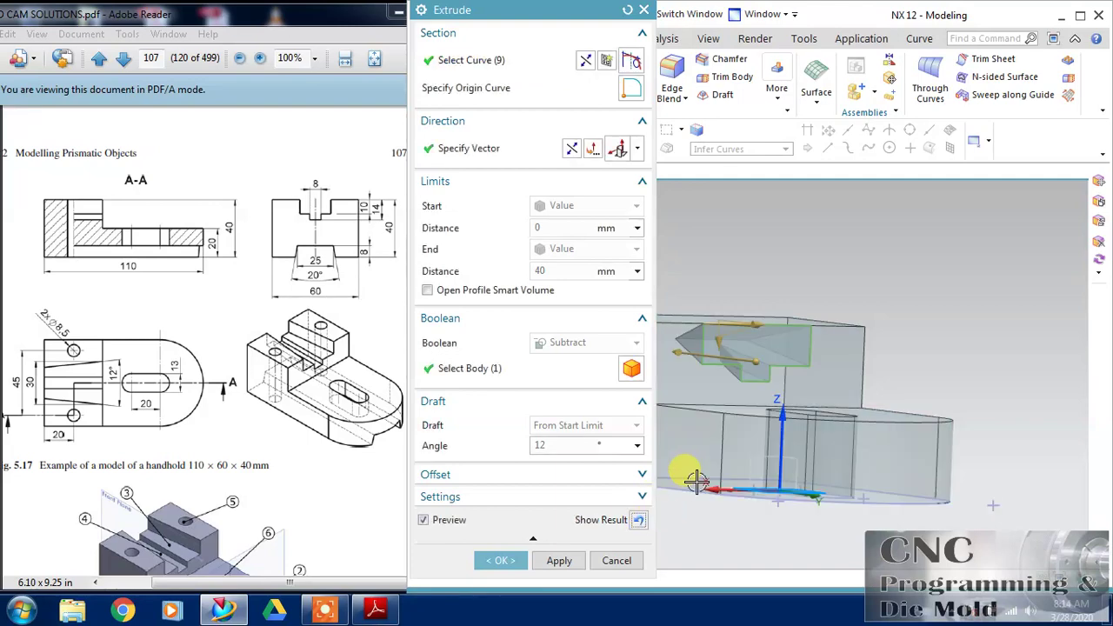
pyautogui.moveTo(727, 355); pyautogui.dragTo(740, 354, button='middle')
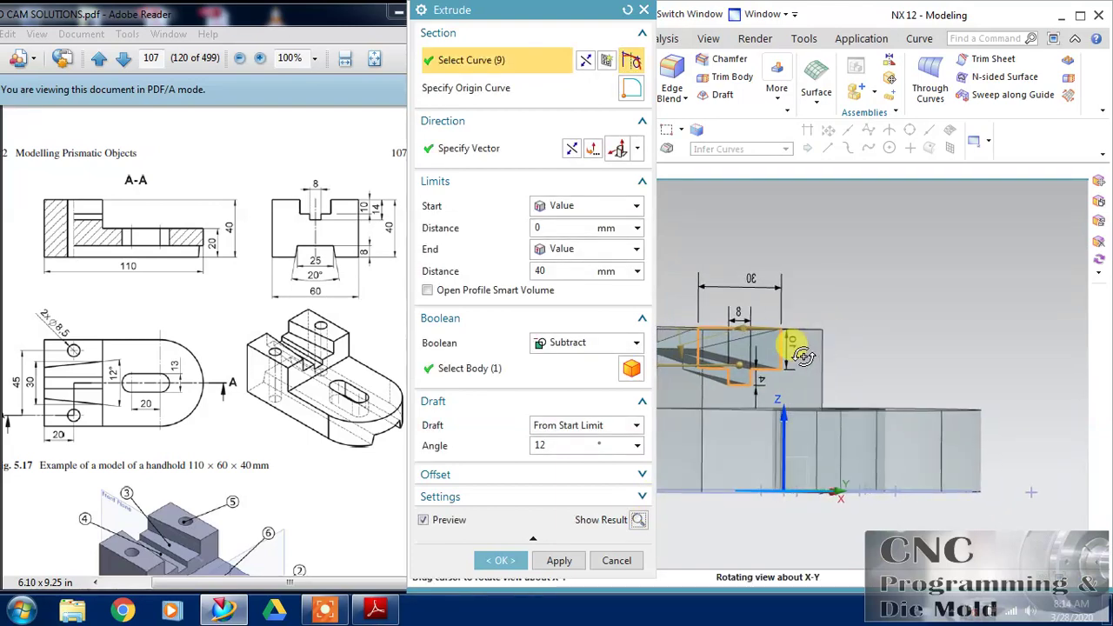
pyautogui.moveTo(818, 357); pyautogui.dragTo(907, 363, button='middle')
pyautogui.moveTo(864, 320); pyautogui.dragTo(852, 413, button='middle')
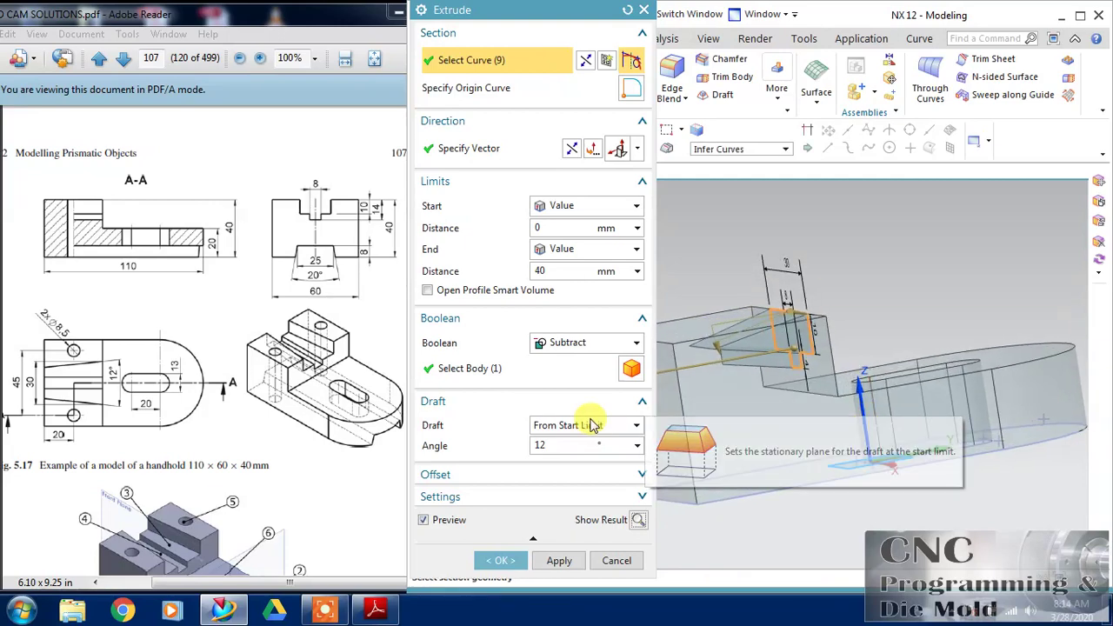
# - Change the groove extrusion's draft to From Section with the Multiple angle option and expand the list of individual angles
pyautogui.click(589, 425)
pyautogui.click(561, 469)
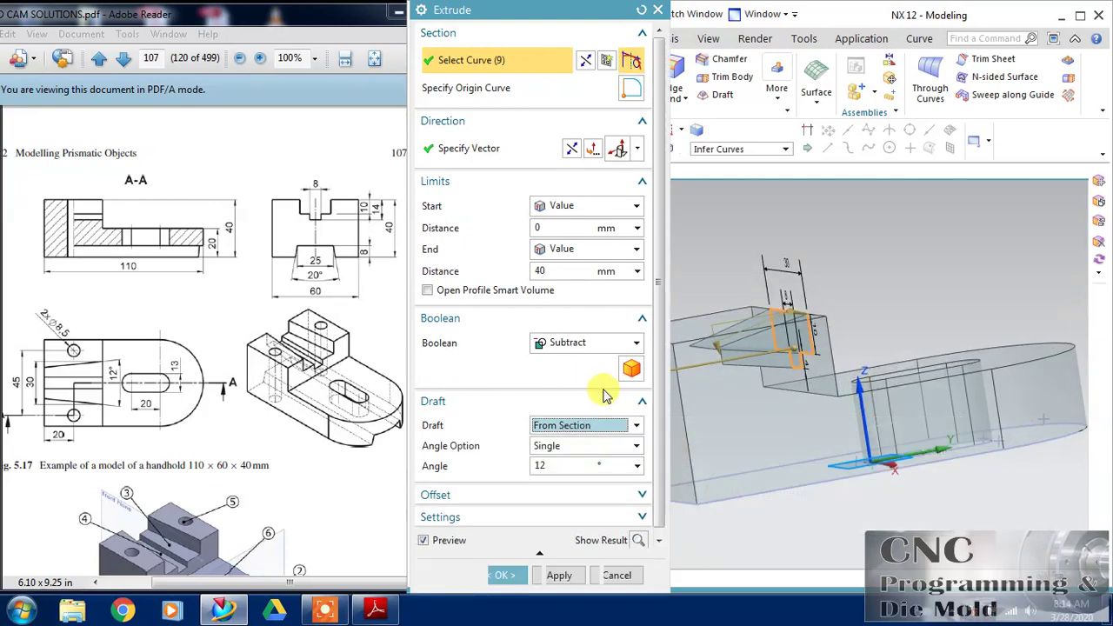
pyautogui.click(574, 446)
pyautogui.click(557, 475)
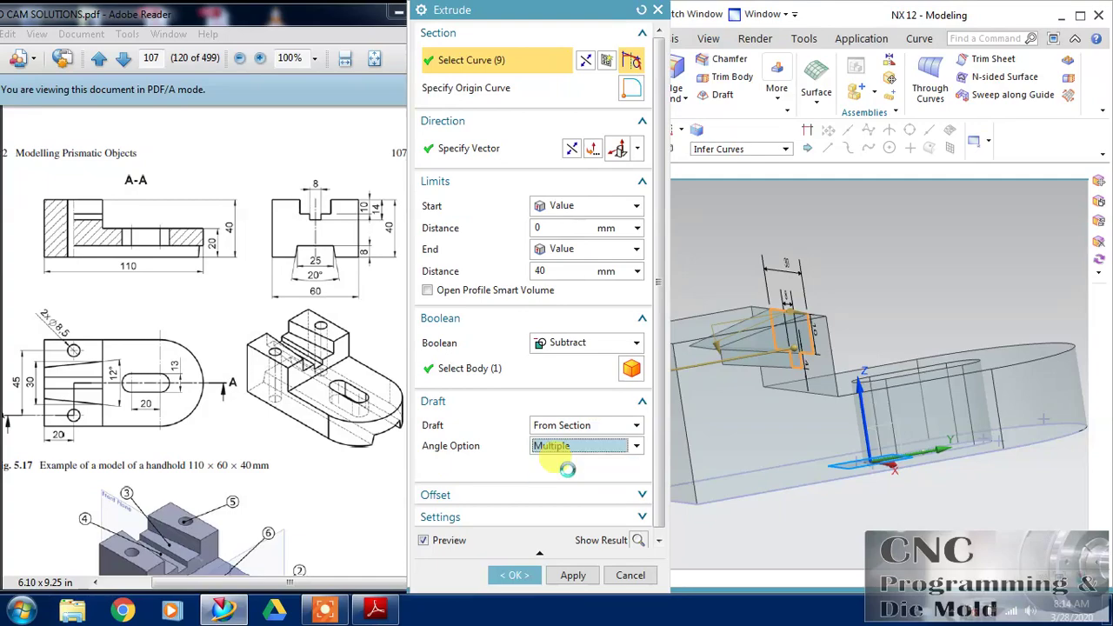
pyautogui.moveTo(827, 319); pyautogui.dragTo(823, 353, button='middle')
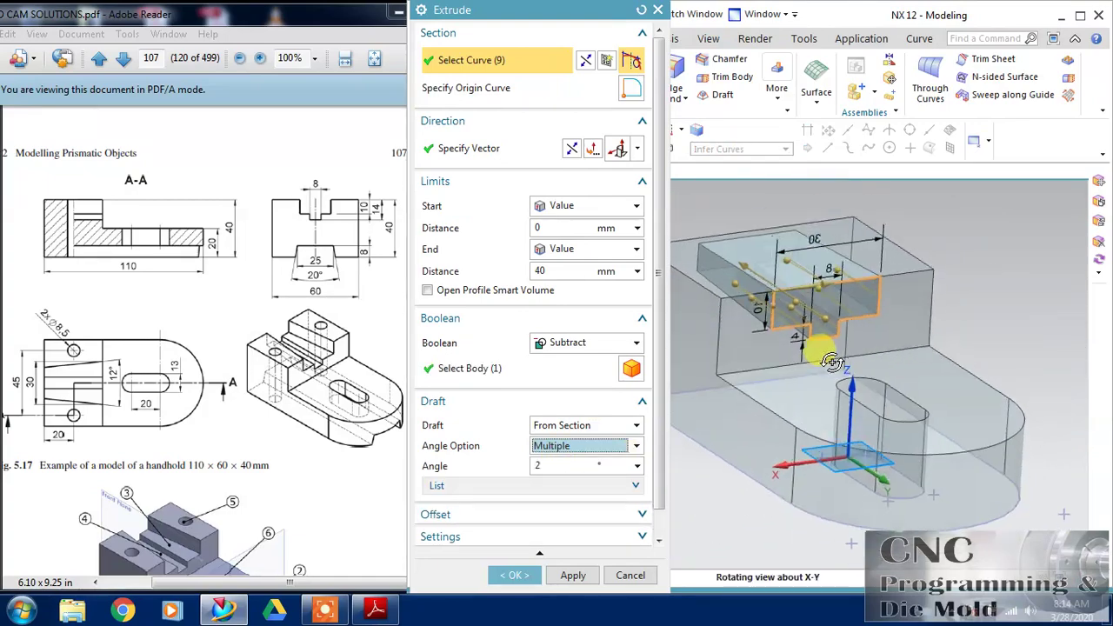
pyautogui.scroll(-1, 648, 452)
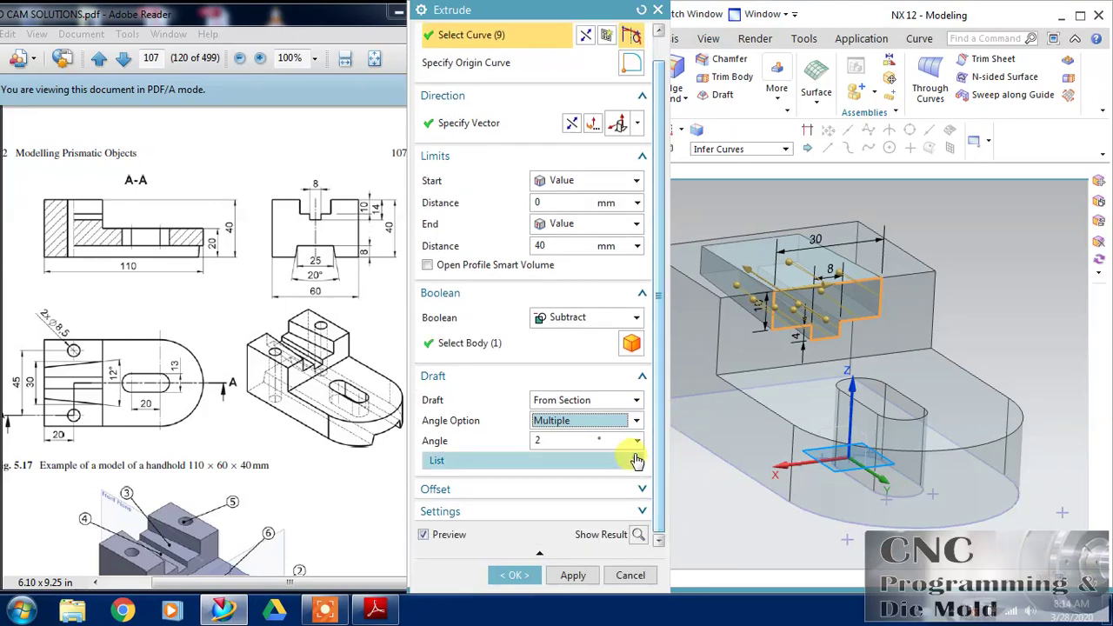
pyautogui.click(634, 461)
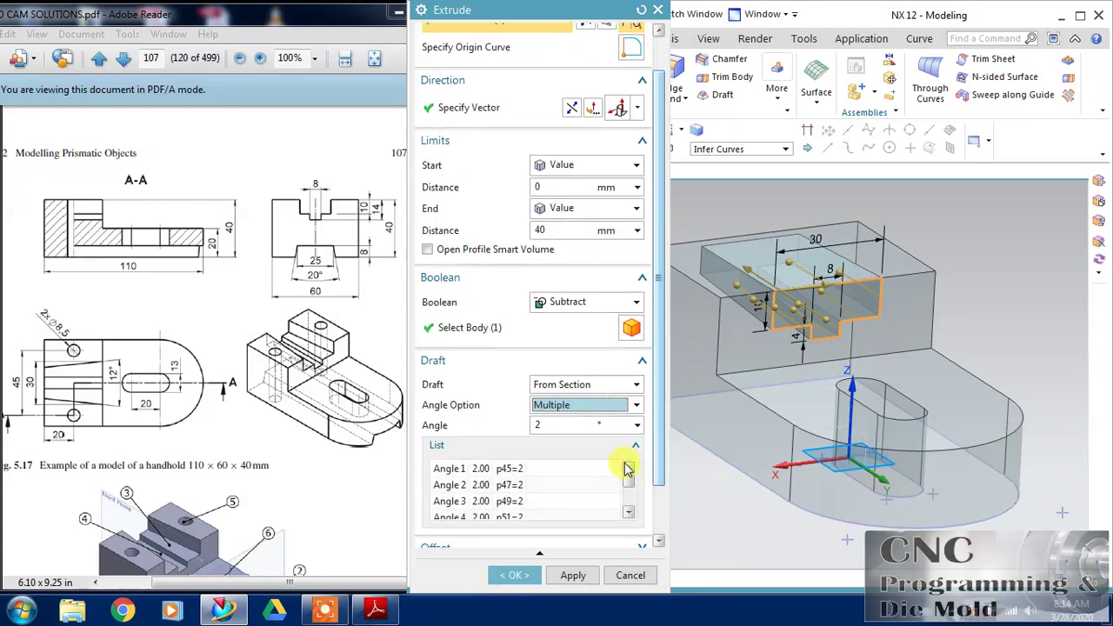
# - Set the groove's draft Angle 1 to 0° and Angle 2 to 6°
pyautogui.click(470, 471)
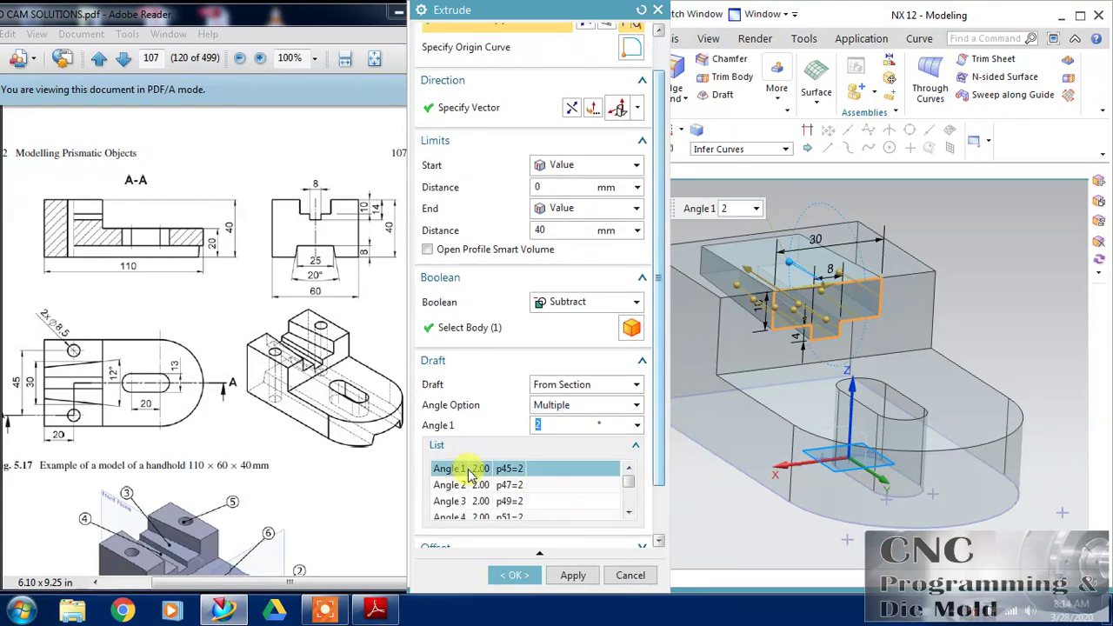
pyautogui.moveTo(765, 426)
pyautogui.mouseDown(button='middle')
pyautogui.moveTo(777, 462)
pyautogui.moveTo(808, 439)
pyautogui.moveTo(783, 435)
pyautogui.mouseUp(button='middle')
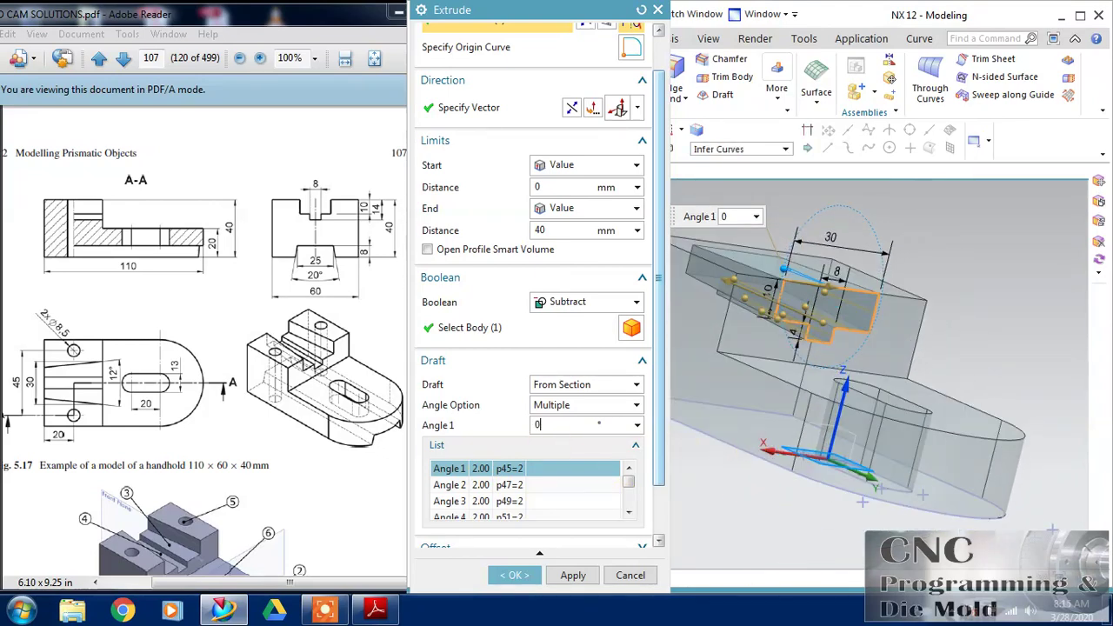
pyautogui.press('Return')
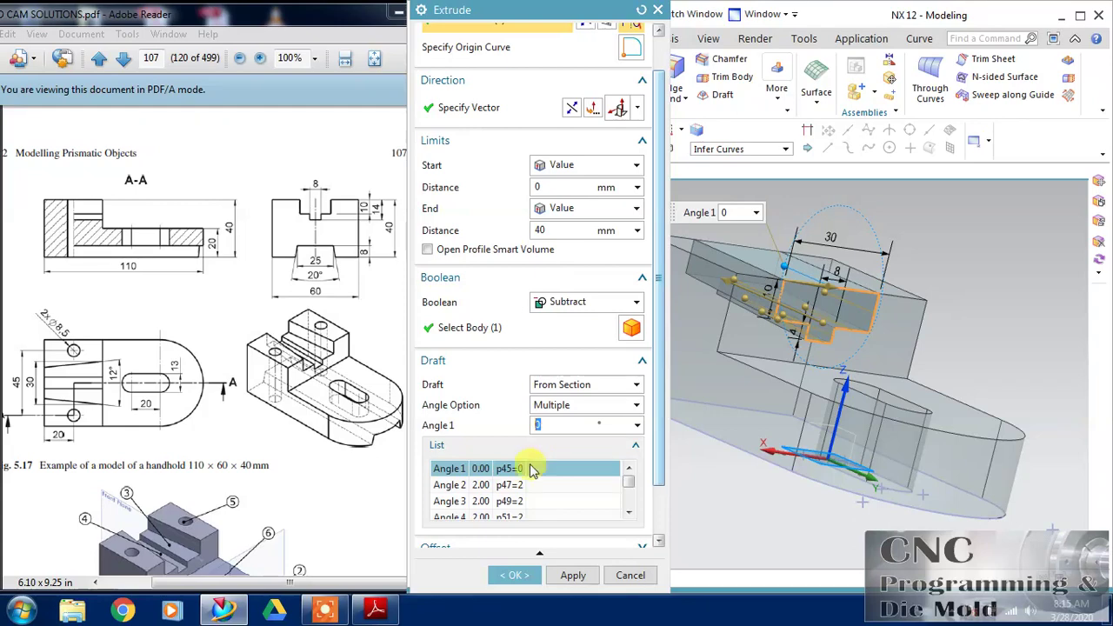
pyautogui.click(492, 489)
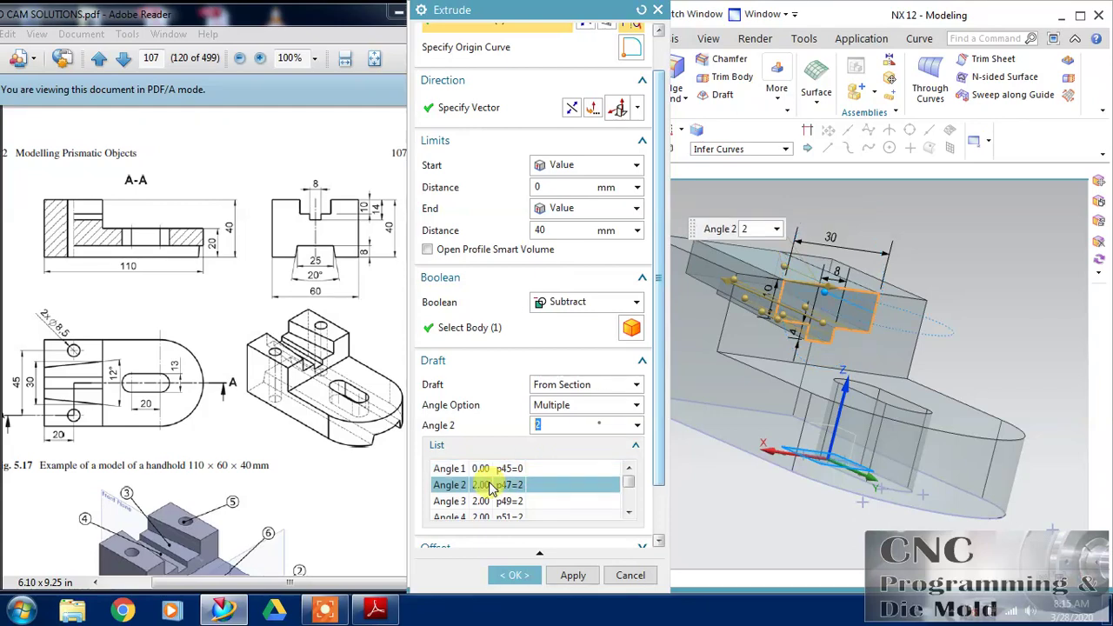
pyautogui.moveTo(702, 496); pyautogui.dragTo(667, 513, button='middle')
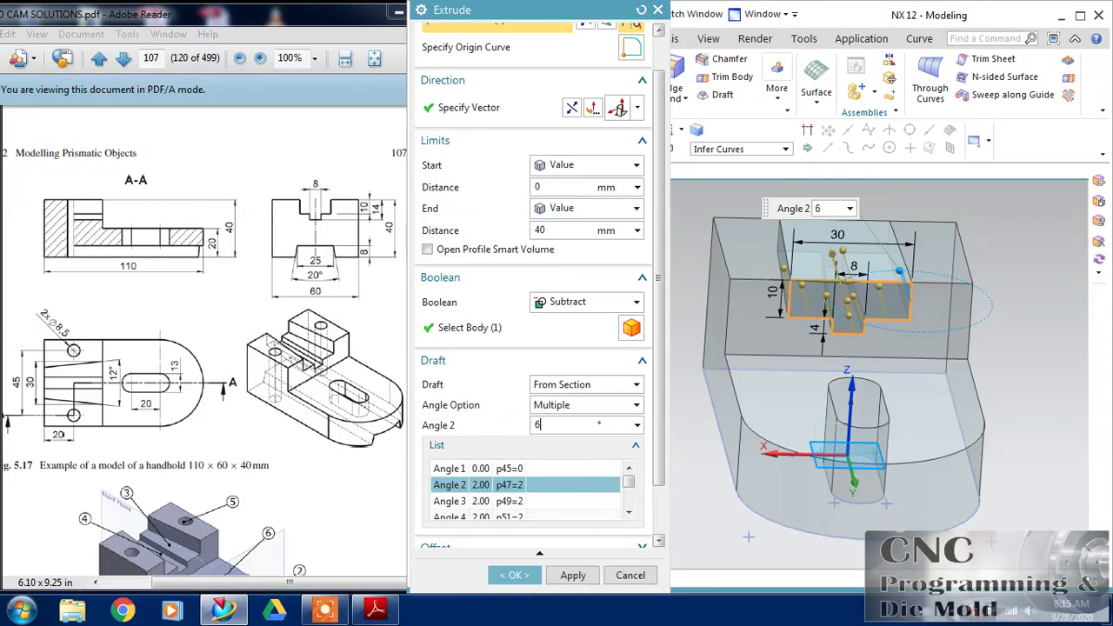
pyautogui.press('Return')
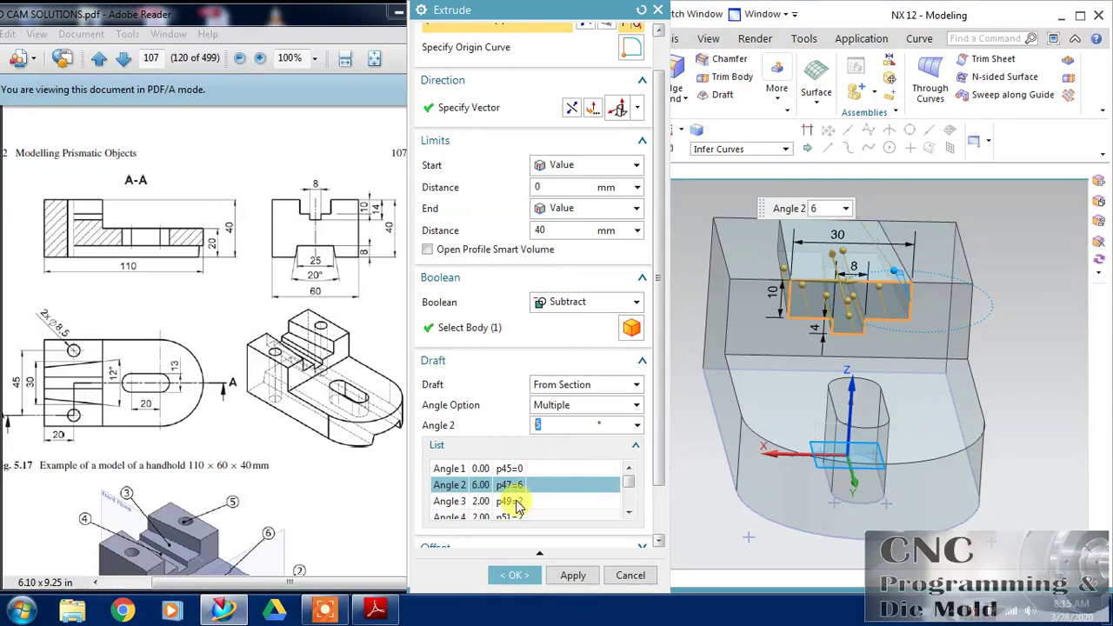
# - Set draft Angle 3 and Angle 4 to 0° and complete the groove extrusion
pyautogui.click(516, 501)
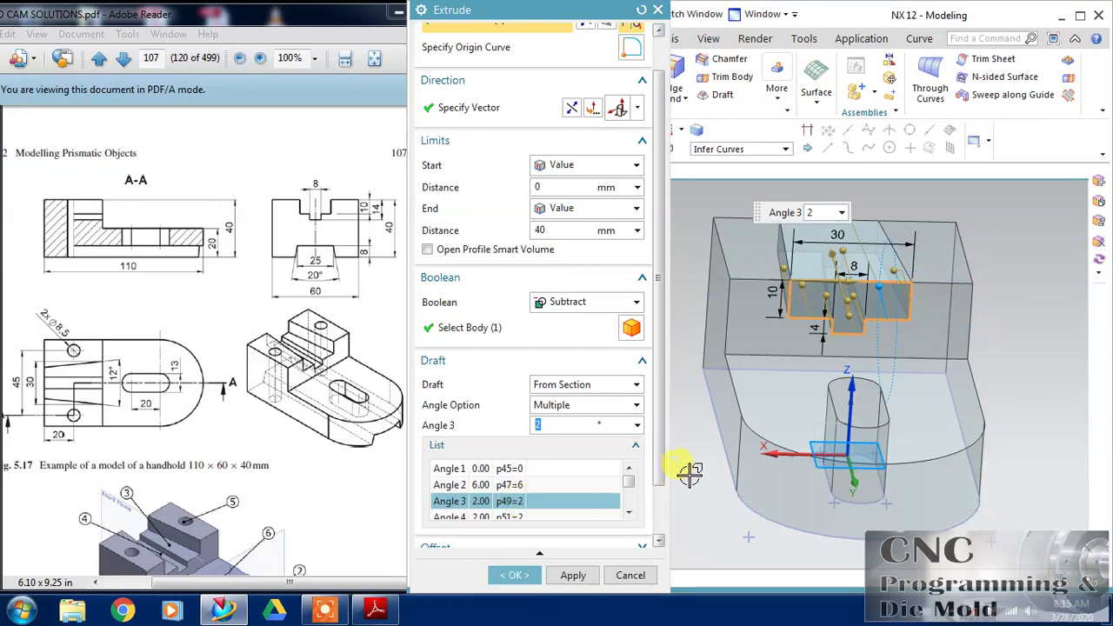
pyautogui.moveTo(689, 470); pyautogui.dragTo(598, 478, button='middle')
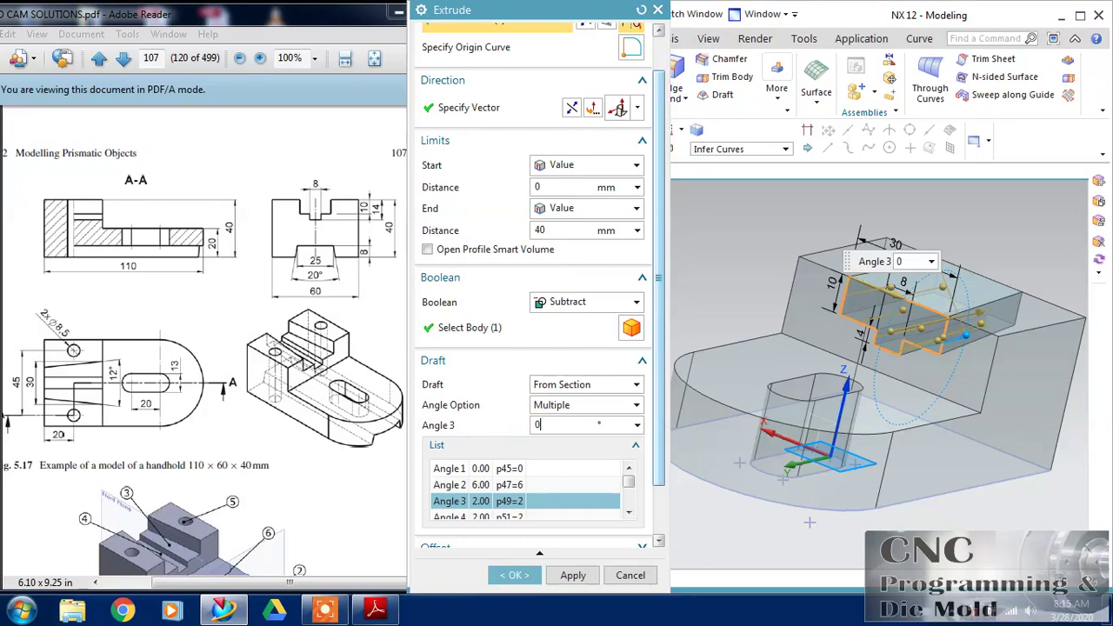
pyautogui.doubleClick(539, 425)
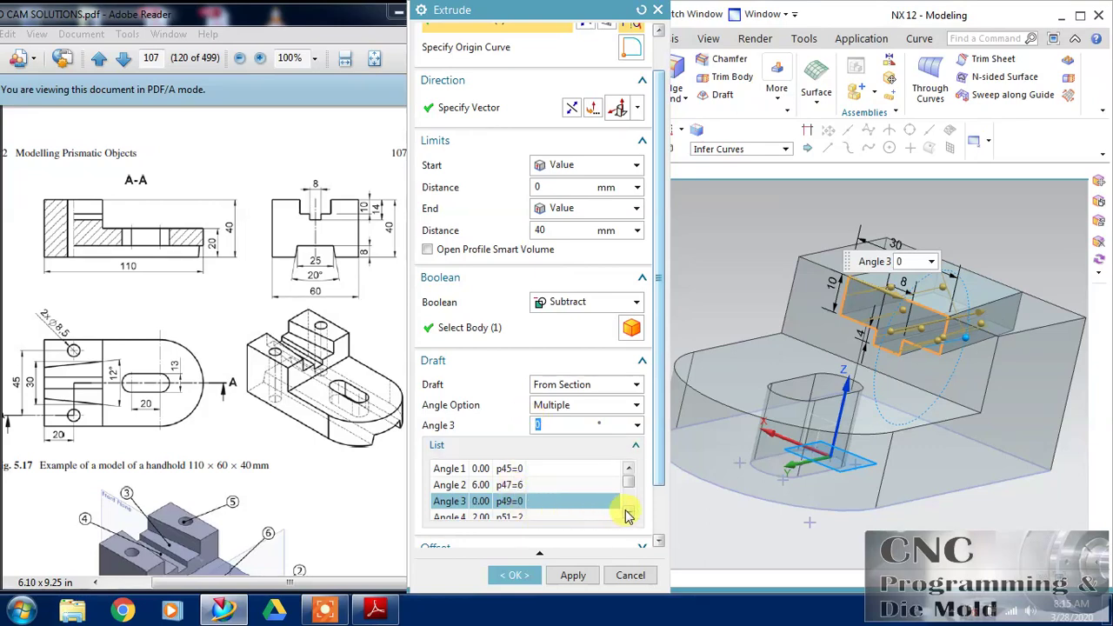
pyautogui.click(628, 515)
pyautogui.click(627, 515)
pyautogui.click(509, 485)
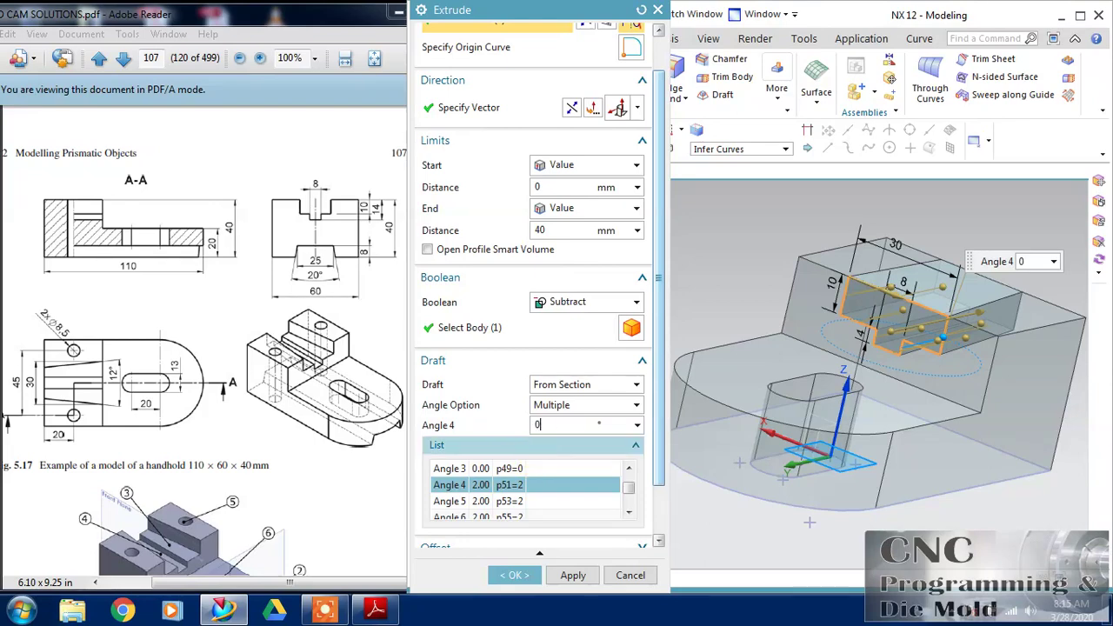
pyautogui.click(516, 502)
pyautogui.moveTo(717, 435); pyautogui.dragTo(637, 426, button='middle')
pyautogui.middleClick(757, 419)
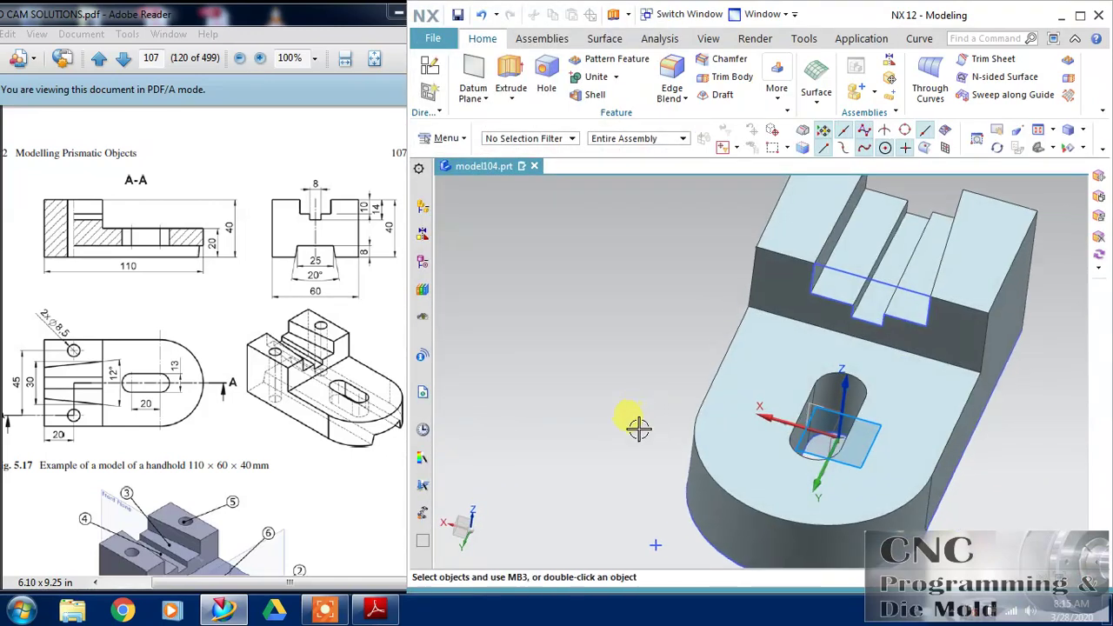
# - Reopen the groove extrusion for editing and set its draft Angle 8 to 0° and Angle 7 to 6°
pyautogui.doubleClick(857, 218)
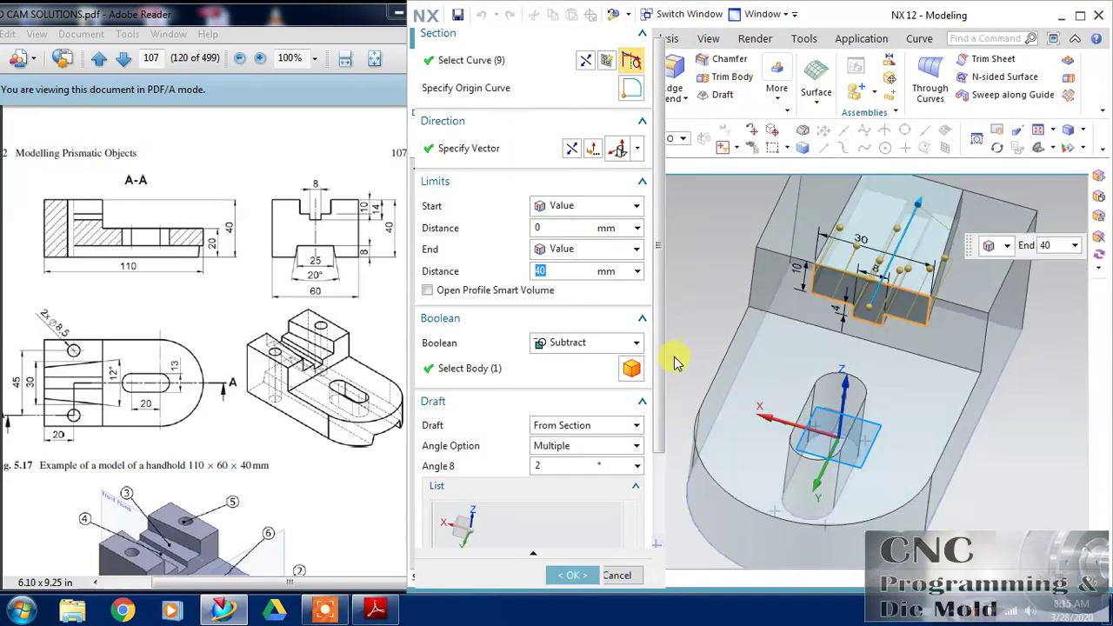
pyautogui.scroll(-3, 656, 374)
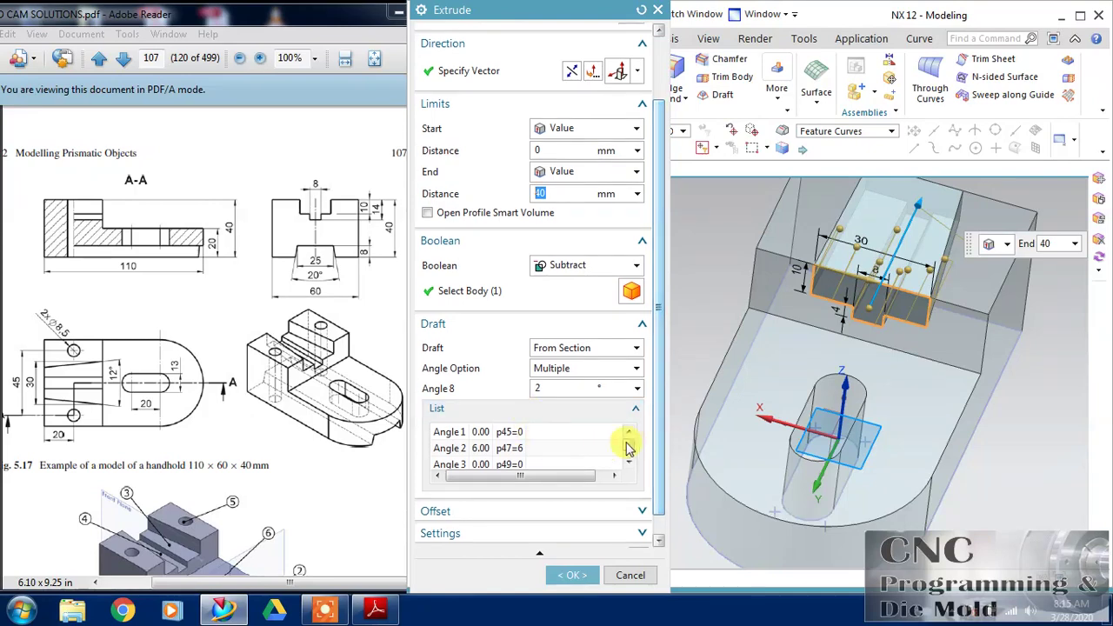
pyautogui.moveTo(633, 452); pyautogui.dragTo(634, 463)
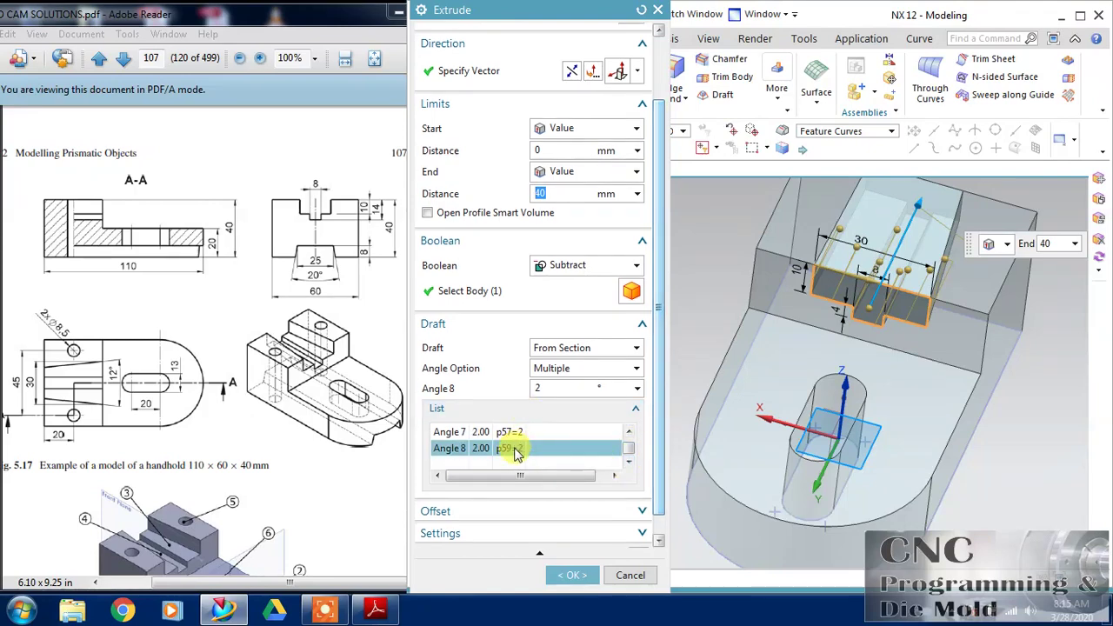
pyautogui.moveTo(781, 391); pyautogui.dragTo(671, 386, button='middle')
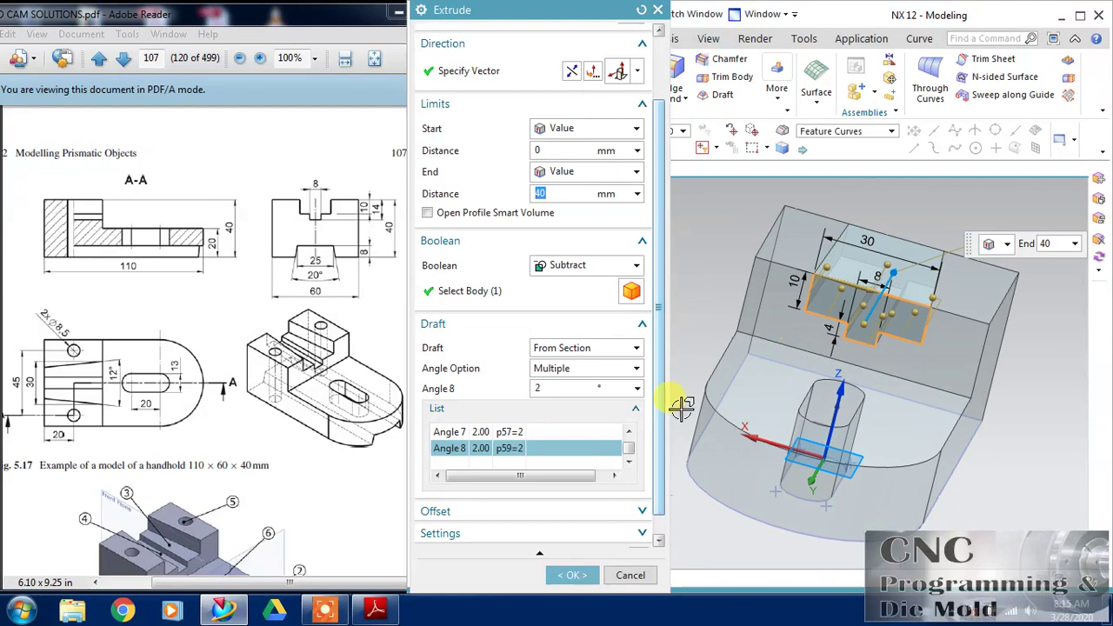
pyautogui.click(564, 388)
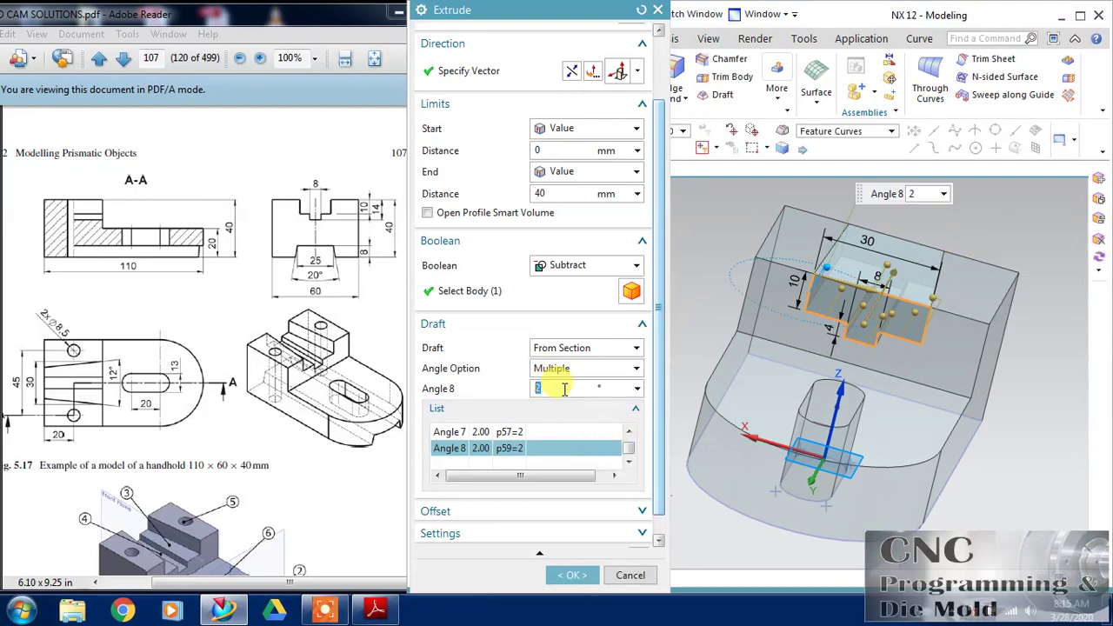
pyautogui.click(513, 433)
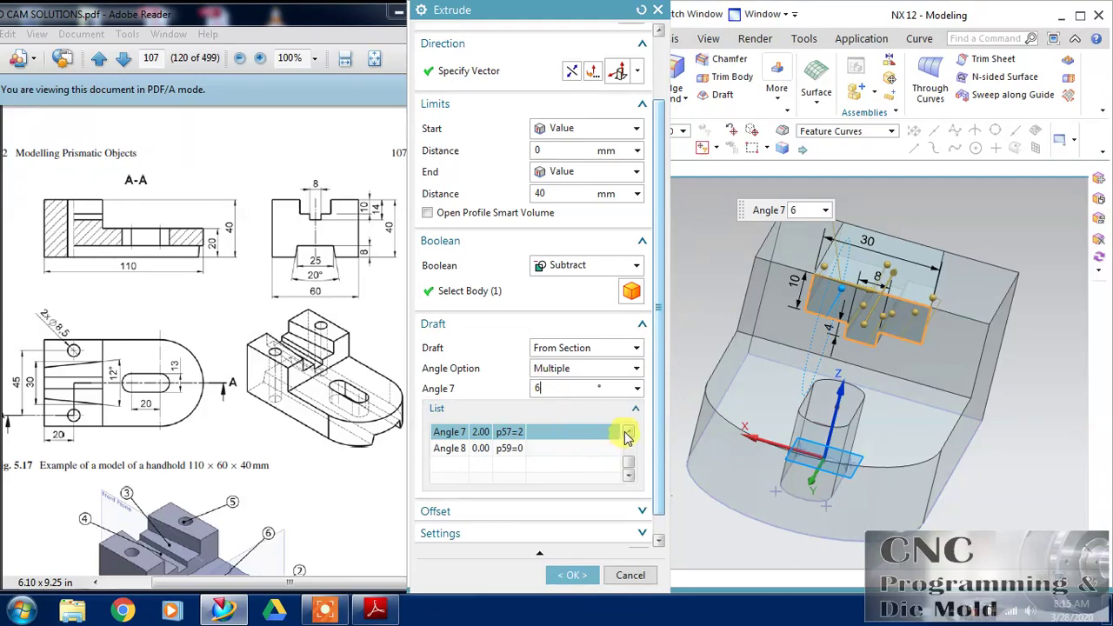
pyautogui.click(627, 432)
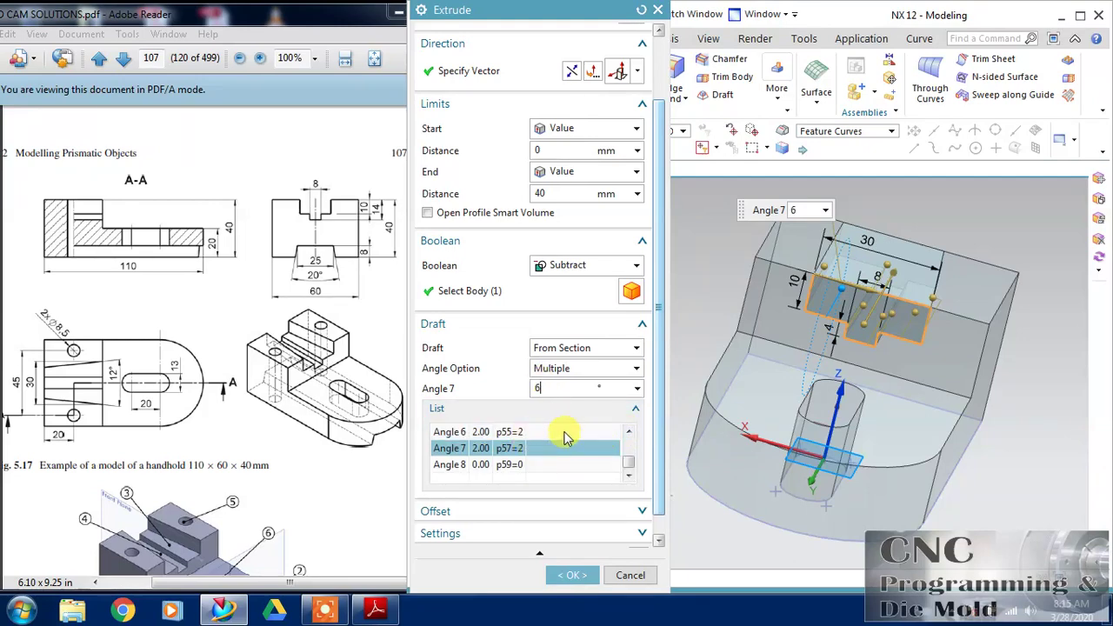
pyautogui.press('Return')
# - Set draft Angle 6 and Angle 5 to 0° and accept the edited groove extrusion
pyautogui.click(512, 432)
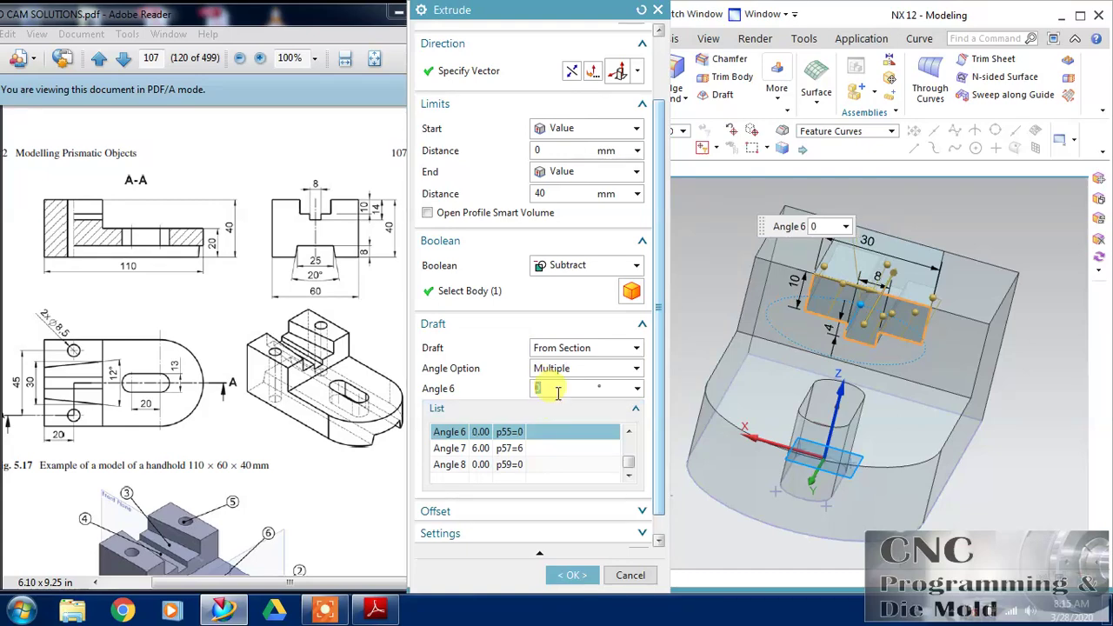
pyautogui.click(628, 431)
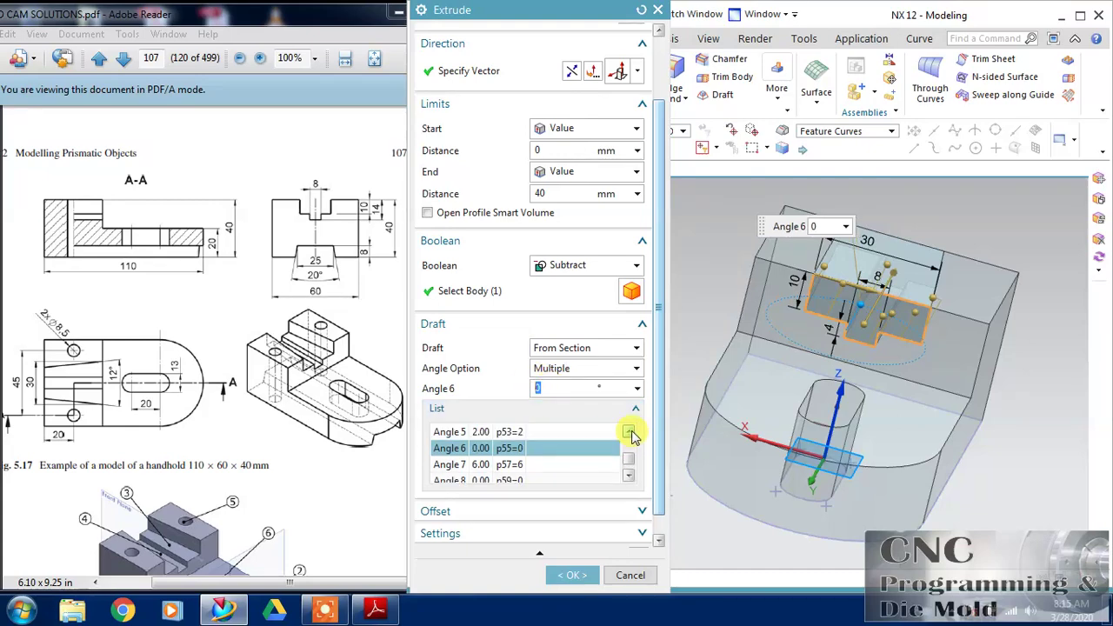
pyautogui.click(628, 431)
pyautogui.click(516, 448)
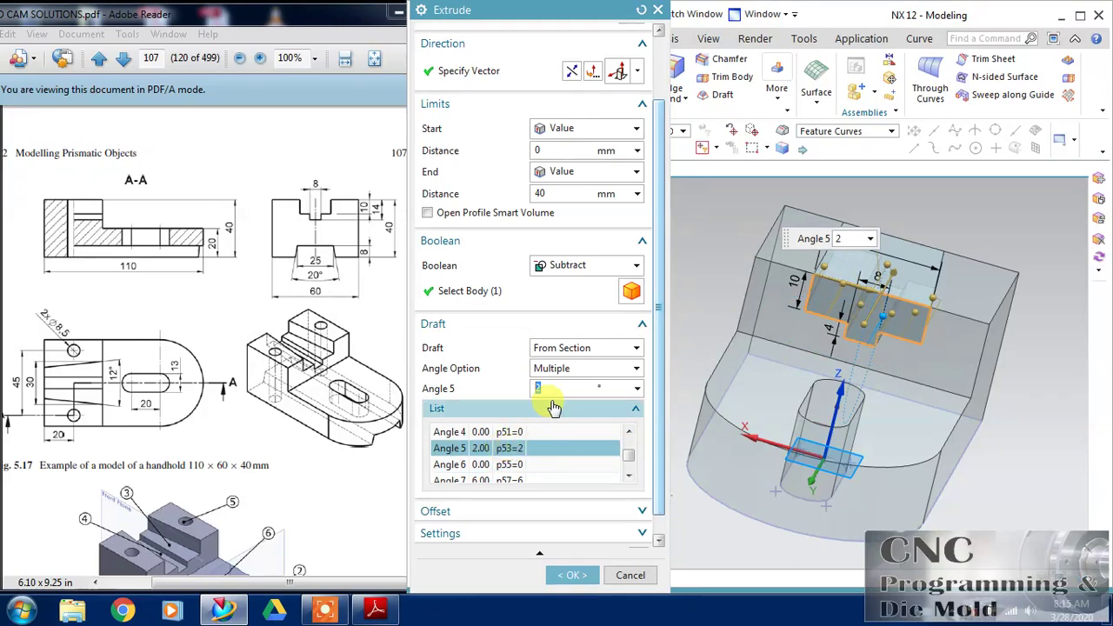
pyautogui.press('Return')
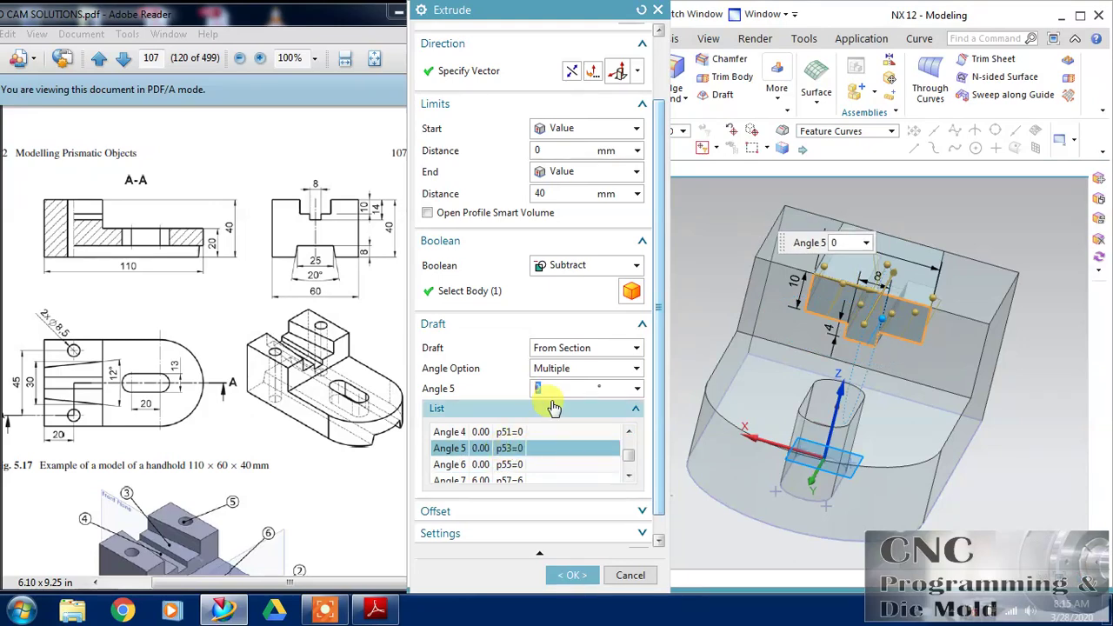
pyautogui.click(570, 575)
pyautogui.moveTo(616, 427); pyautogui.dragTo(658, 368, button='middle')
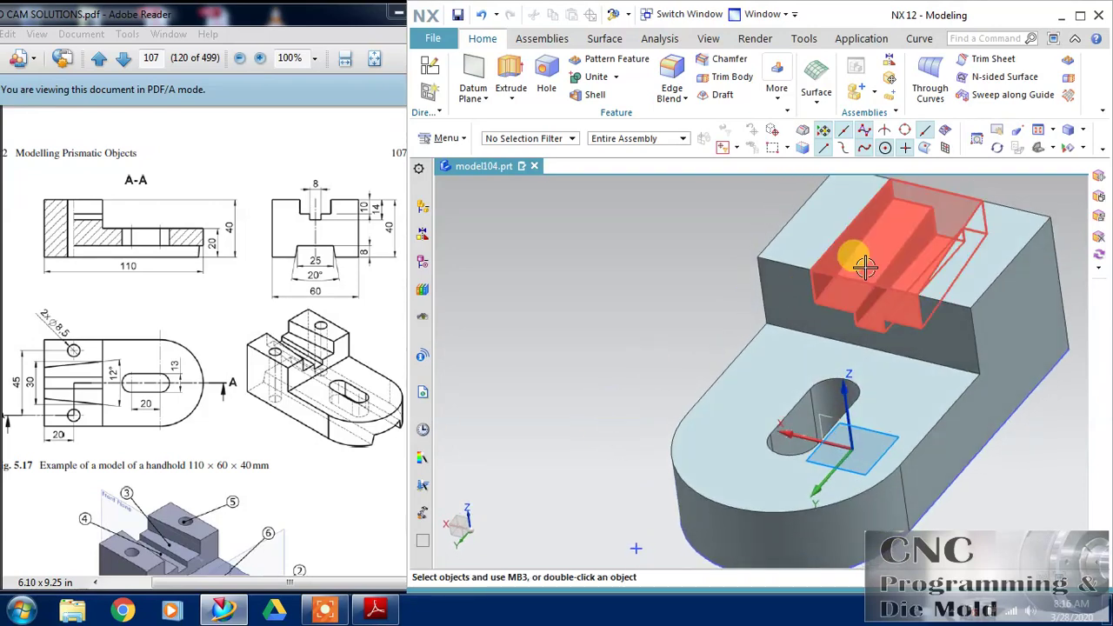
# - Edit the groove extrusion again, set the upper side wall's draft Angle 8 to 6°, accept it and inspect the tapered groove
pyautogui.doubleClick(865, 268)
pyautogui.moveTo(778, 373); pyautogui.dragTo(771, 265, button='middle')
pyautogui.click(829, 251)
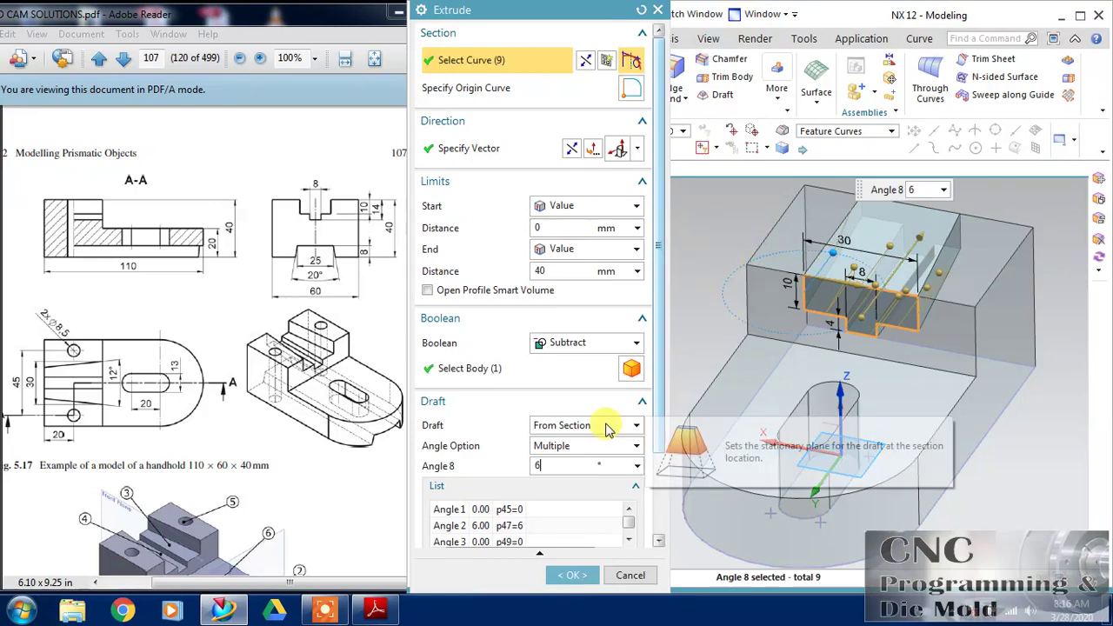
pyautogui.write('6')
pyautogui.press('Return')
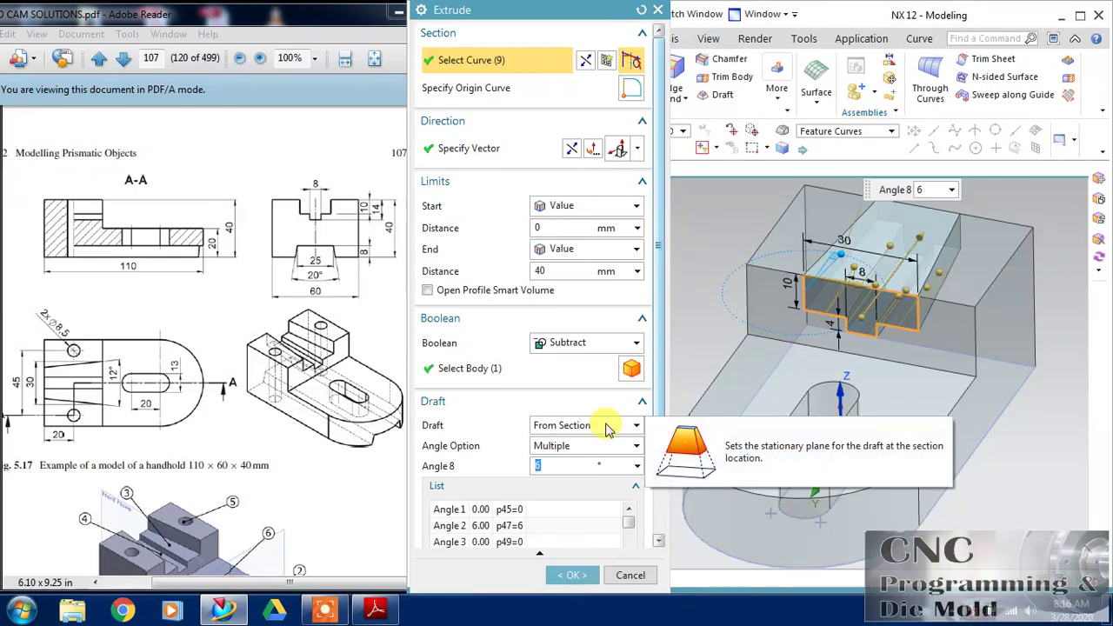
pyautogui.click(571, 572)
pyautogui.moveTo(591, 426); pyautogui.dragTo(650, 411, button='middle')
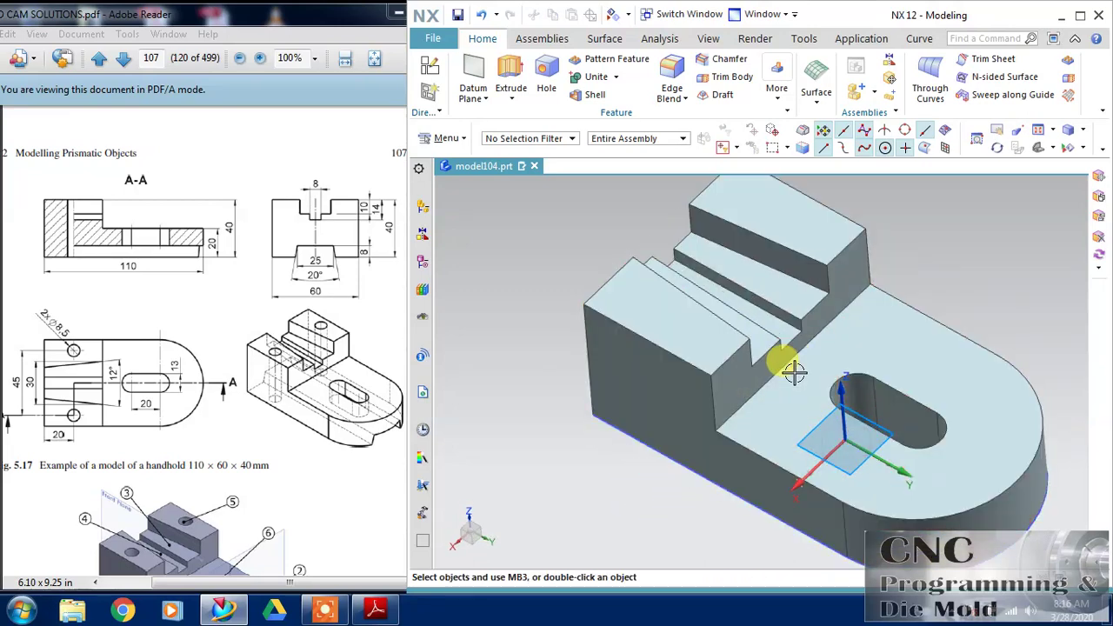
pyautogui.moveTo(794, 371)
pyautogui.mouseDown(button='middle')
pyautogui.moveTo(795, 356)
pyautogui.moveTo(791, 377)
pyautogui.mouseUp(button='middle')
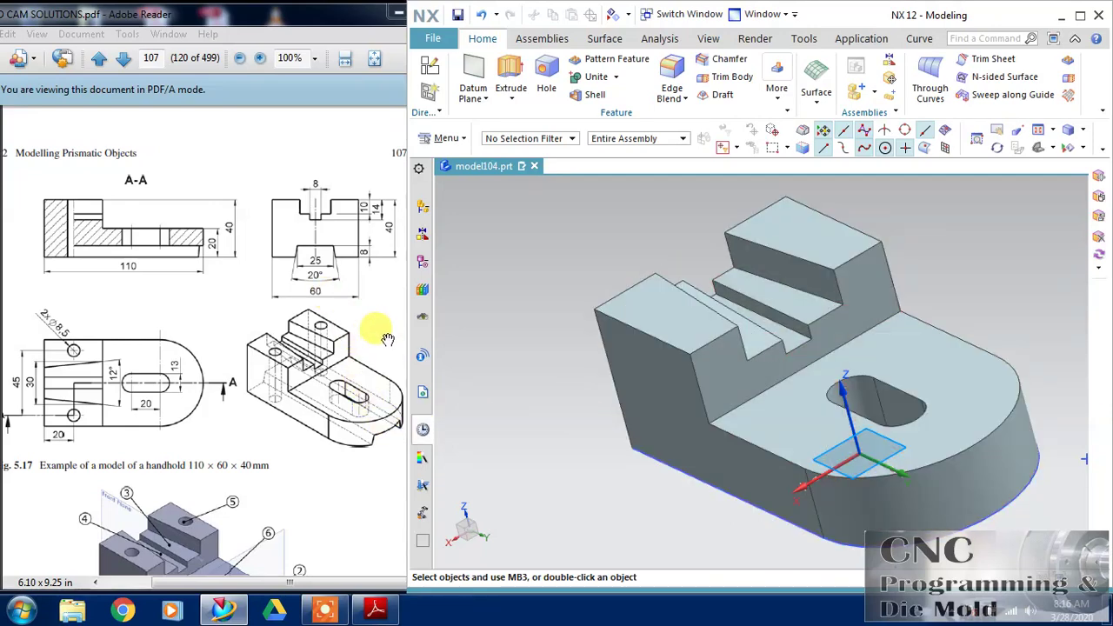
pyautogui.click(430, 67)
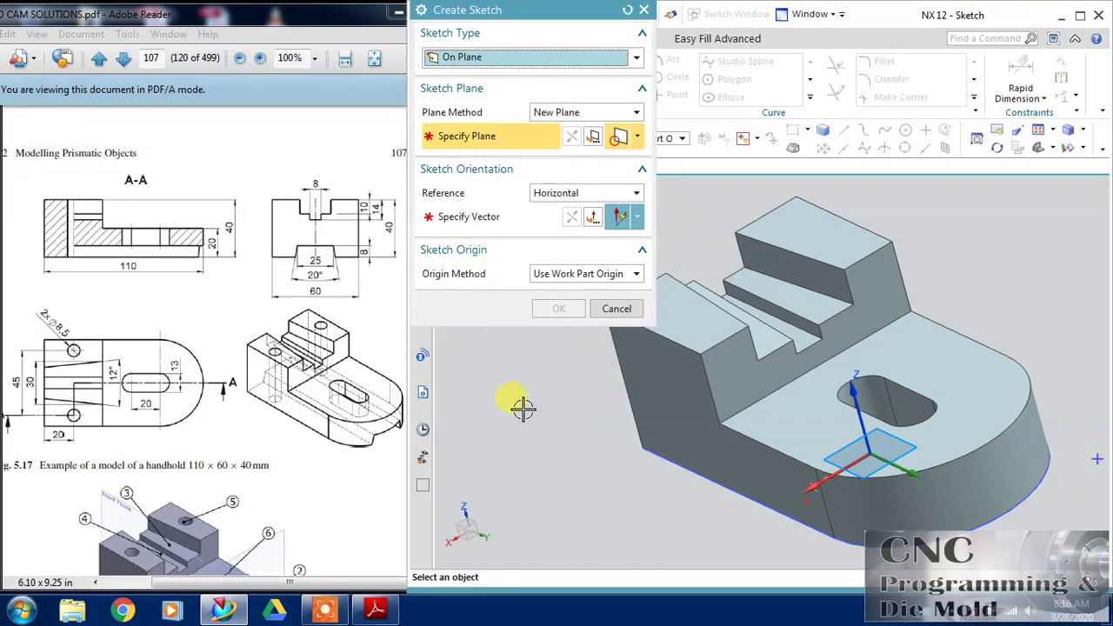
pyautogui.moveTo(538, 387); pyautogui.dragTo(542, 385, button='middle')
pyautogui.click(765, 370)
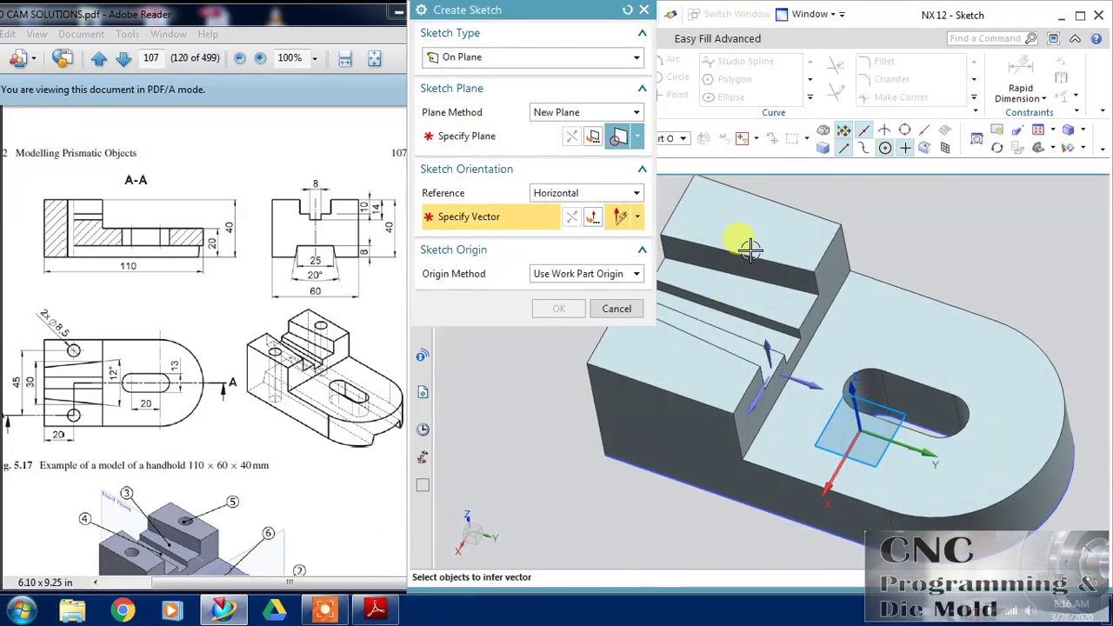
pyautogui.click(755, 231)
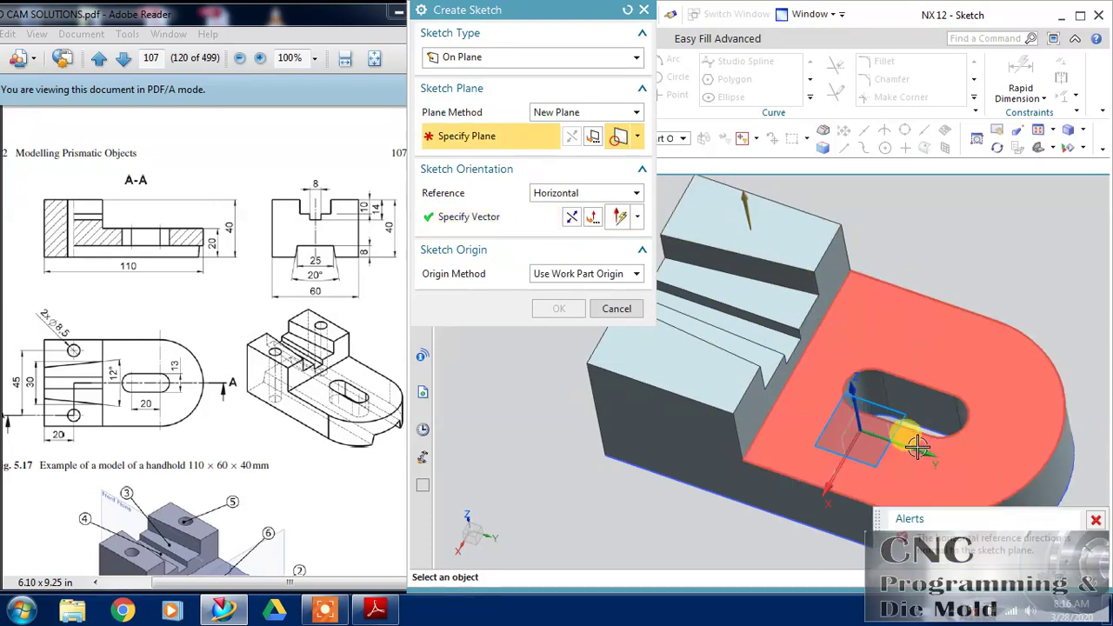
pyautogui.click(615, 308)
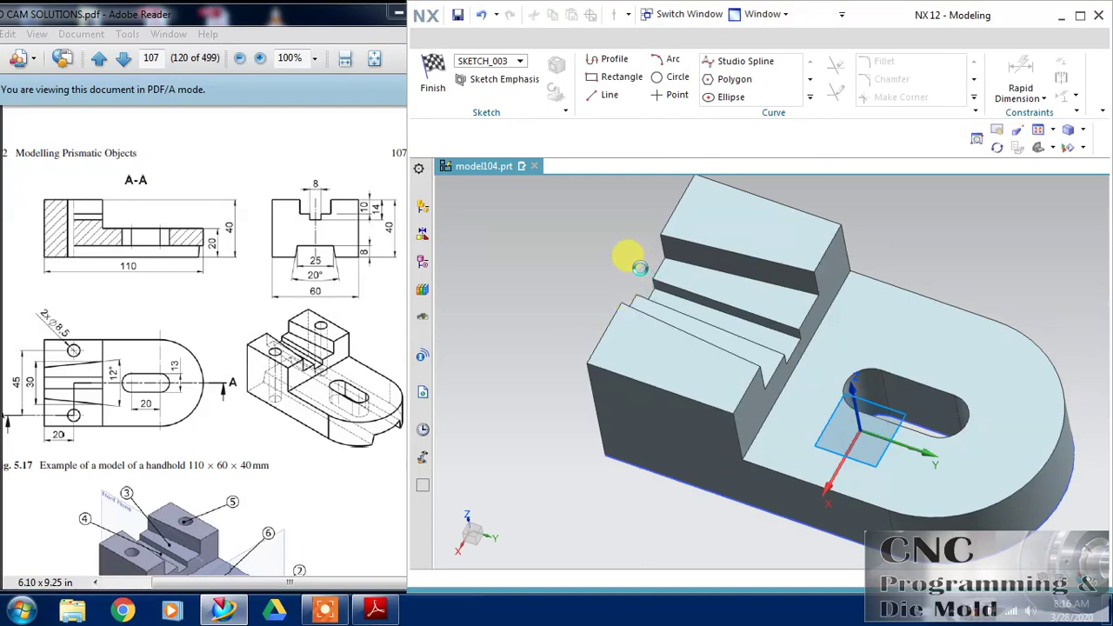
pyautogui.moveTo(633, 251)
pyautogui.mouseDown(button='middle')
pyautogui.moveTo(631, 232)
pyautogui.moveTo(633, 252)
pyautogui.mouseUp(button='middle')
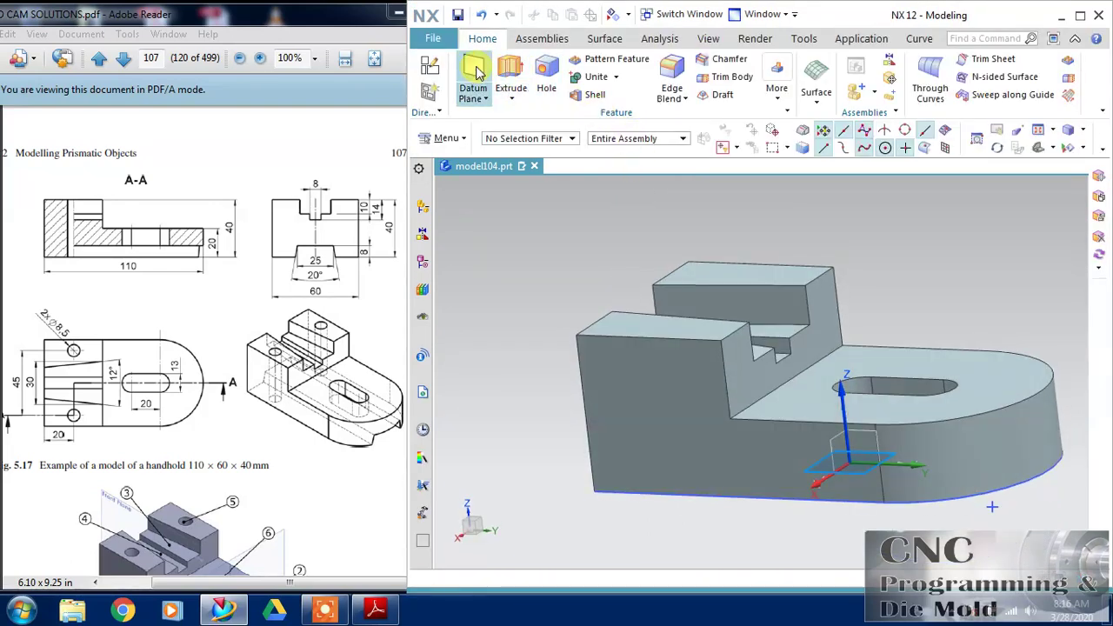
# - Create a sketch on the upper face of the slotted base with the Y axis as horizontal reference
pyautogui.click(430, 66)
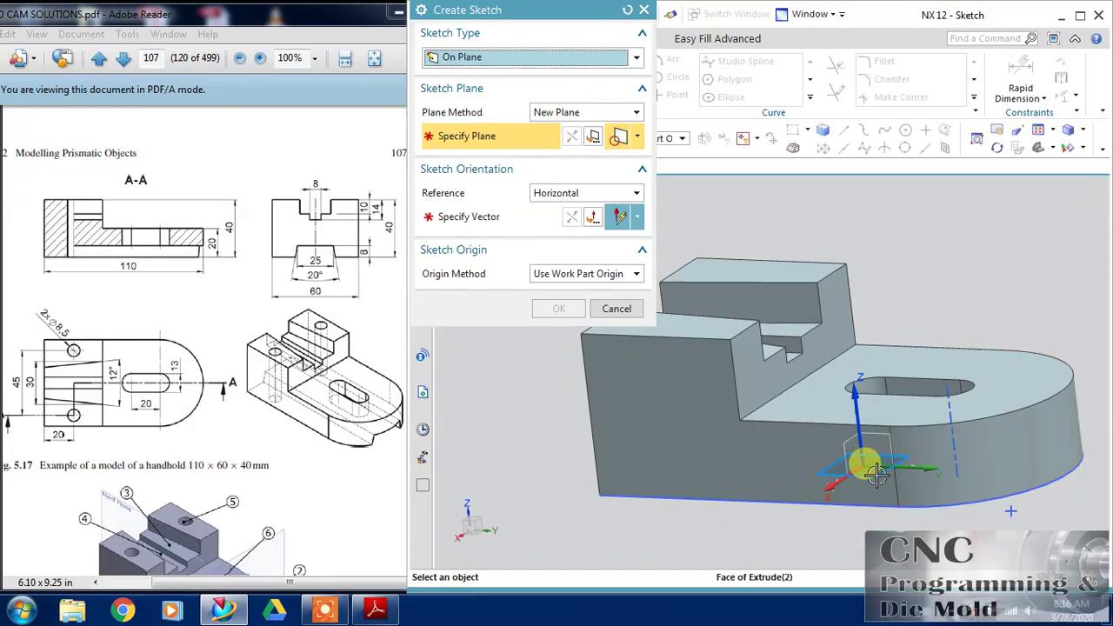
pyautogui.moveTo(604, 355); pyautogui.dragTo(603, 449, button='middle')
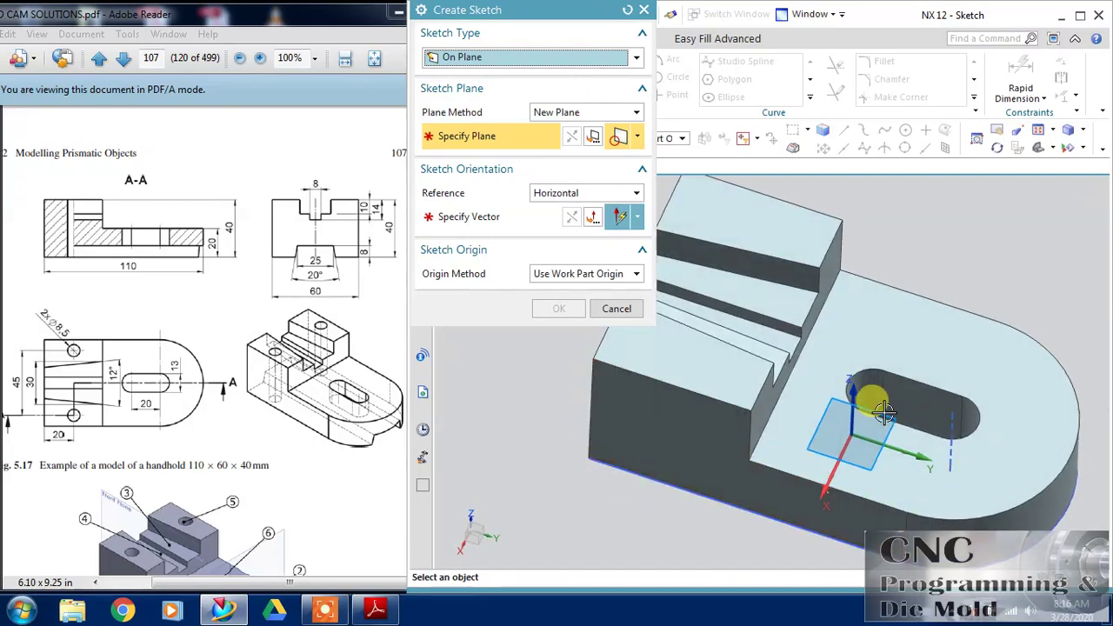
pyautogui.click(803, 404)
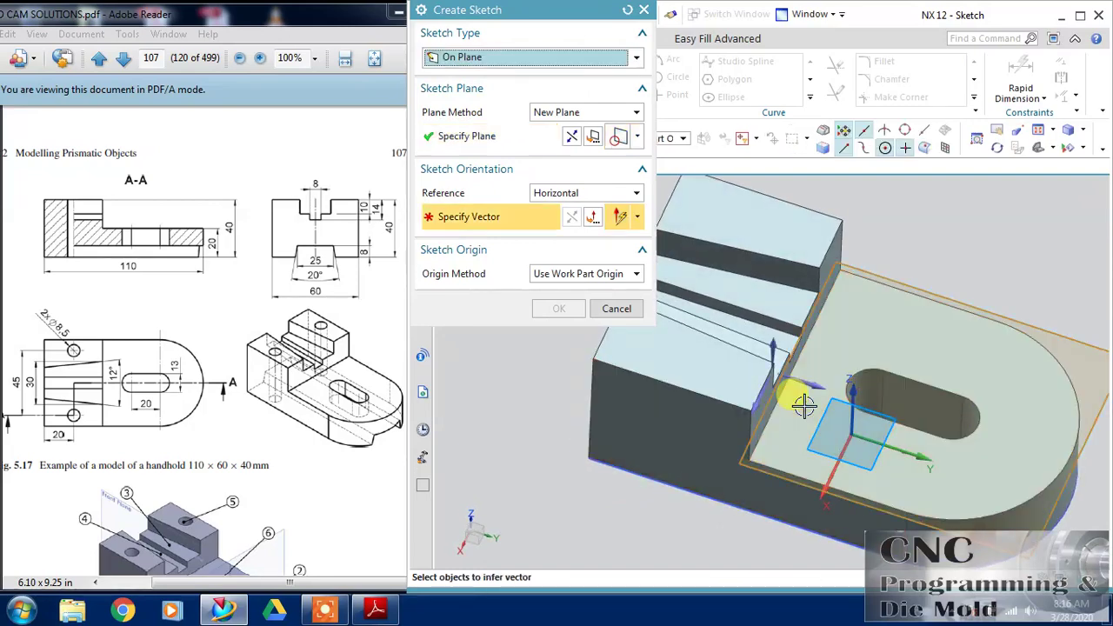
pyautogui.click(559, 309)
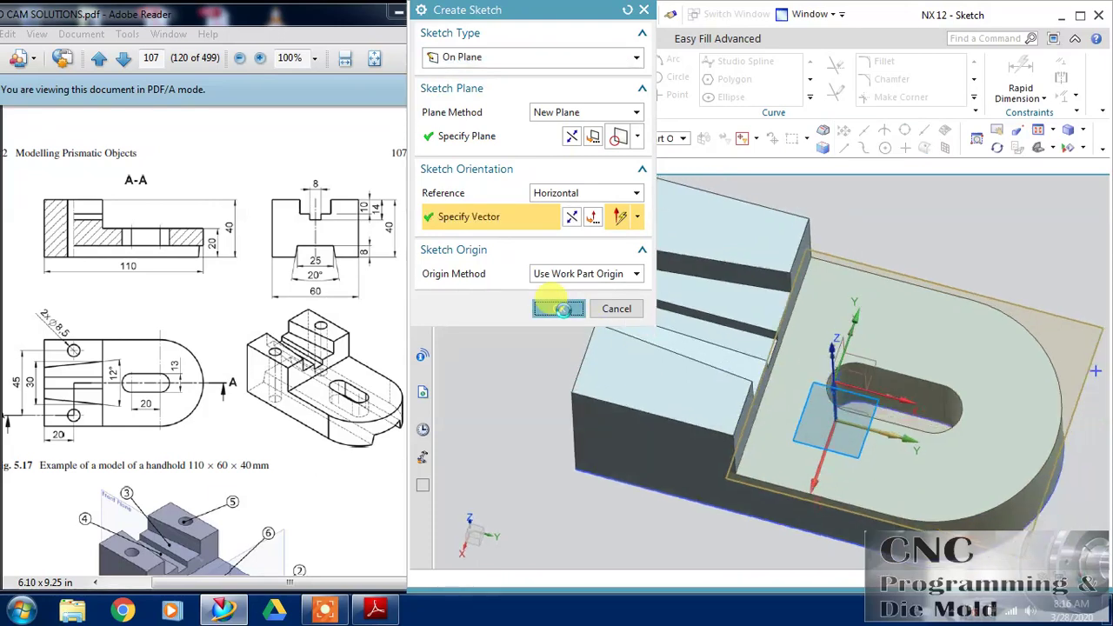
# - Draw an 8.5 mm diameter circle on the raised block above the tapered groove in the sketch view
pyautogui.click(671, 78)
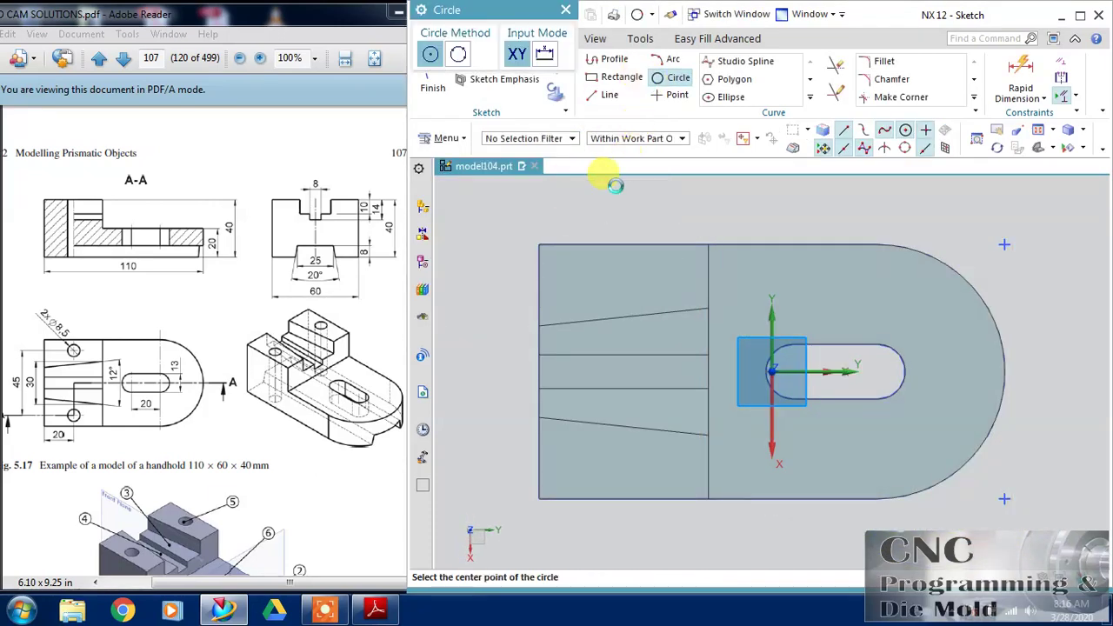
pyautogui.click(607, 263)
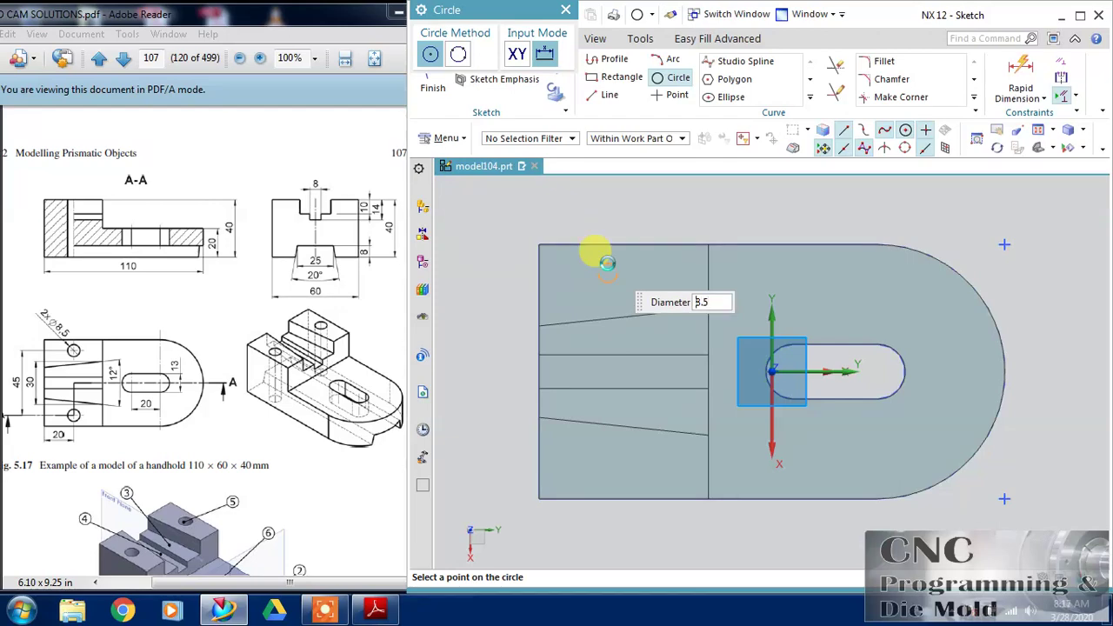
pyautogui.press('Return')
pyautogui.press('Escape')
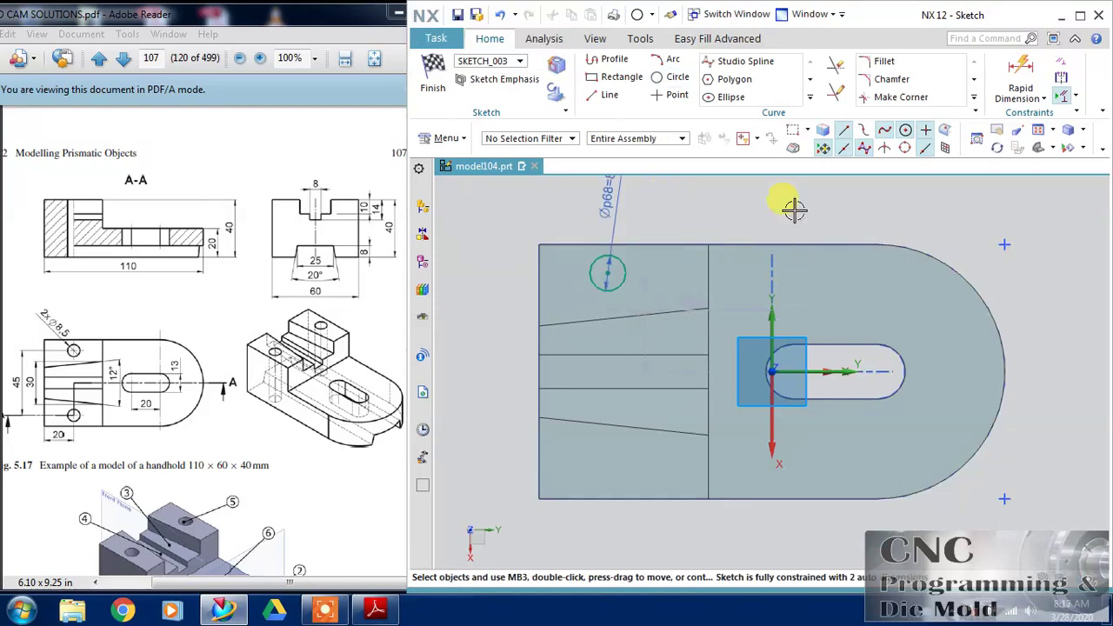
# - Dimension the circle's centre 20 mm horizontally from the straight end edge of the block
pyautogui.click(1015, 78)
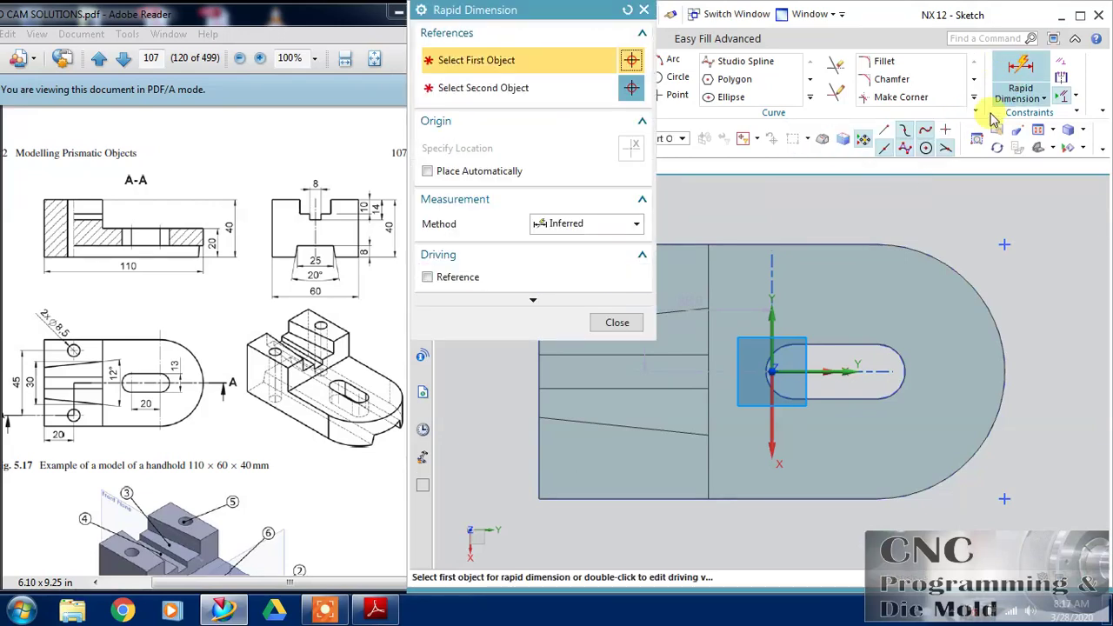
pyautogui.moveTo(852, 249)
pyautogui.keyDown('shift'); pyautogui.mouseDown(button='middle')
pyautogui.moveTo(954, 263)
pyautogui.moveTo(991, 287)
pyautogui.mouseUp(button='middle'); pyautogui.keyUp('shift')
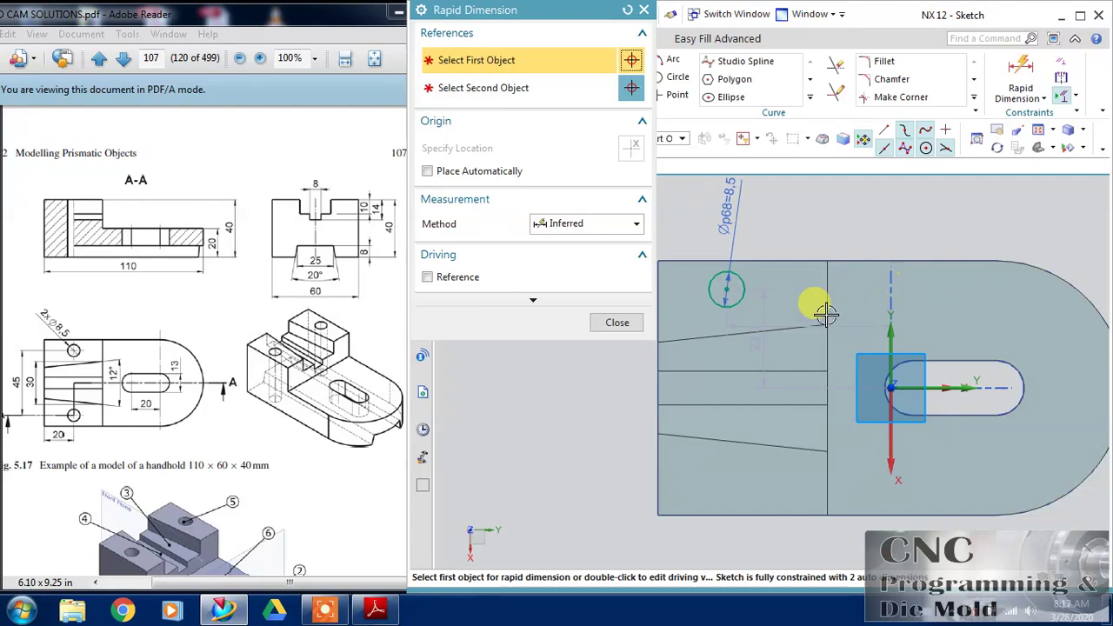
pyautogui.click(661, 284)
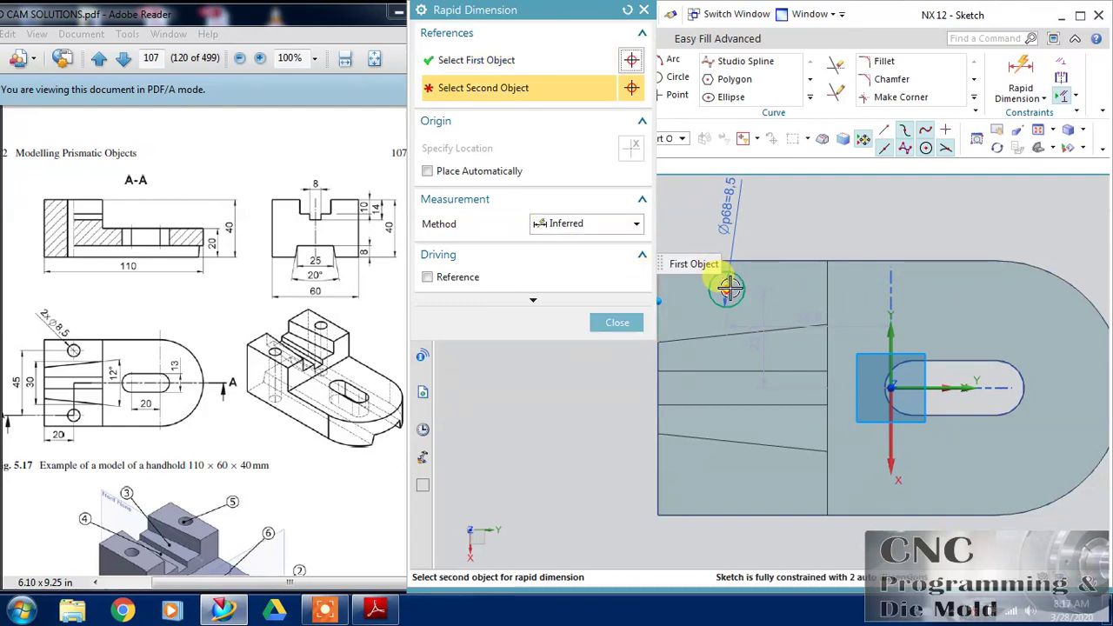
pyautogui.click(725, 289)
pyautogui.click(707, 234)
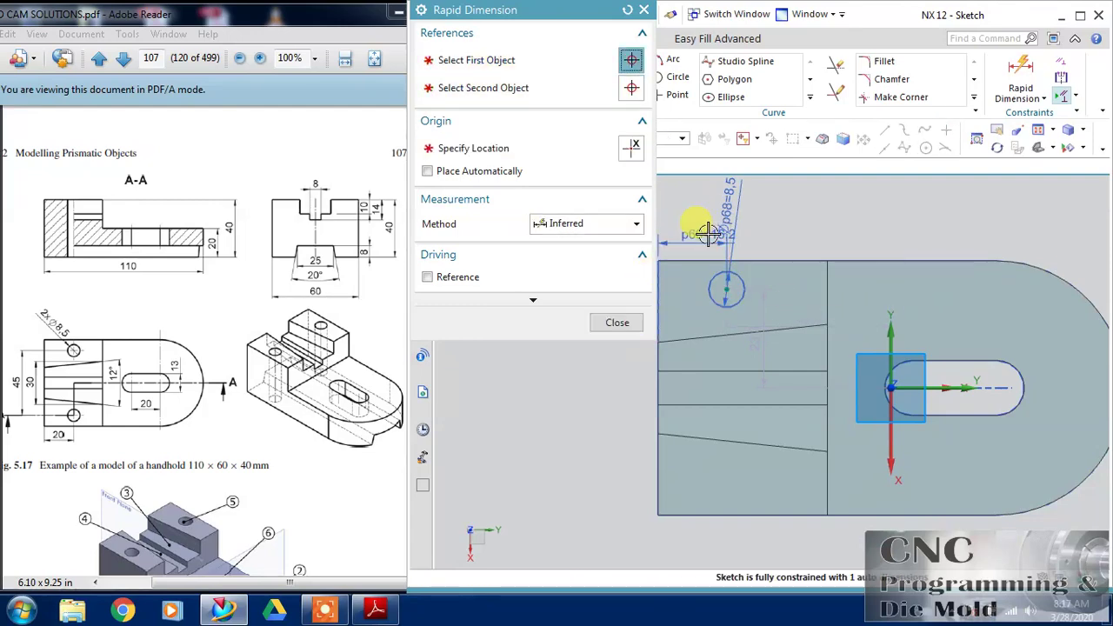
pyautogui.write('20')
pyautogui.press('Return')
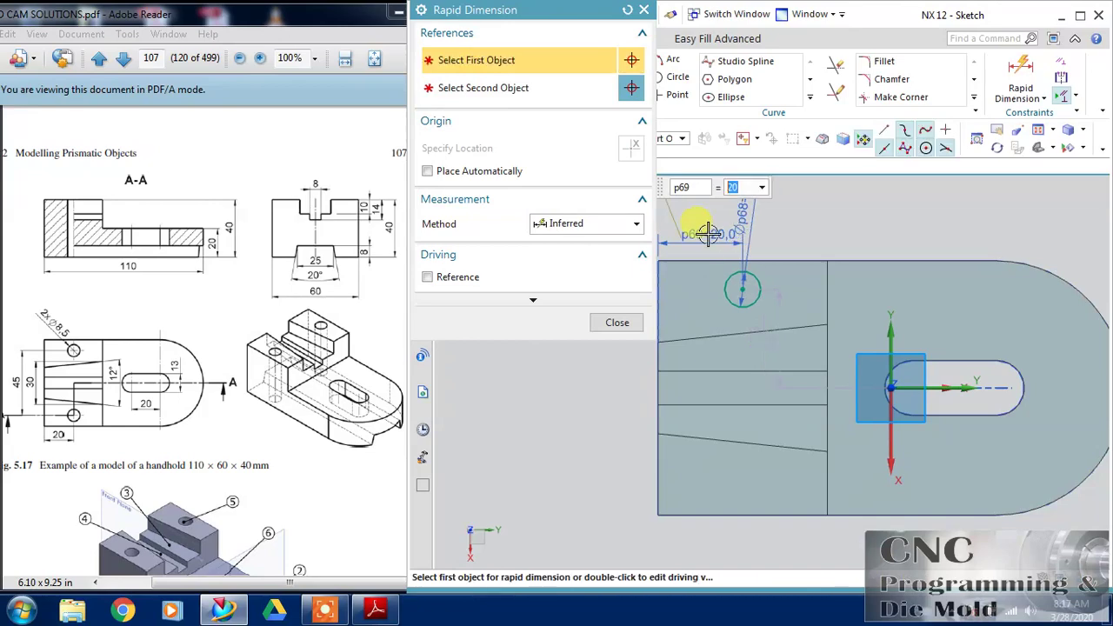
# - Set the circle centre's vertical distance from the sketch's horizontal axis to 22.5 mm and end dimensioning
pyautogui.click(781, 319)
pyautogui.click(780, 318)
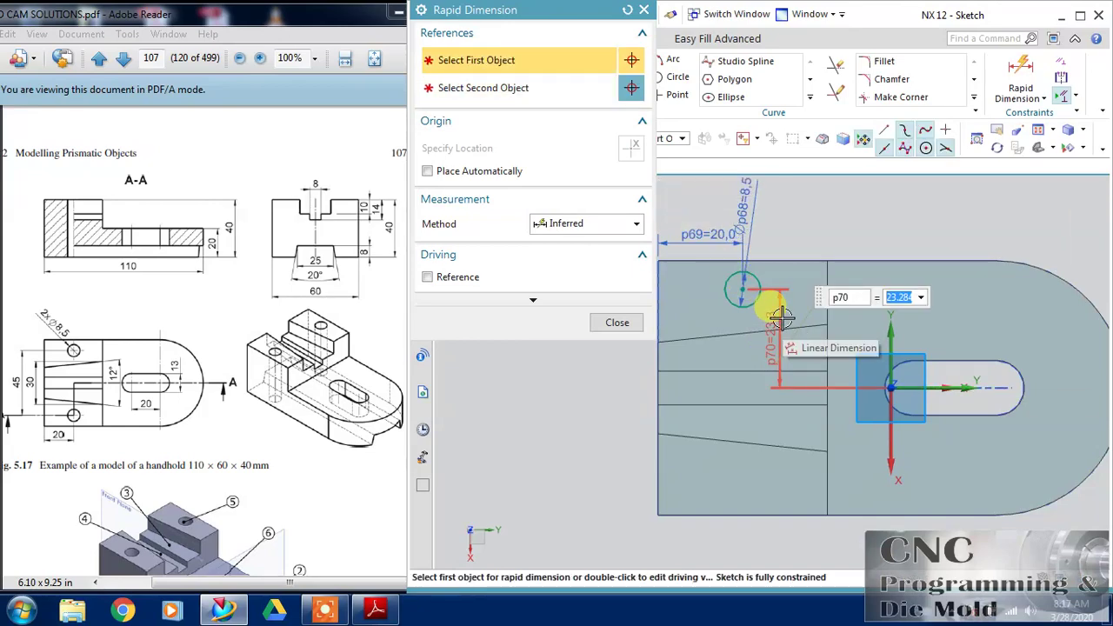
pyautogui.write('22.5')
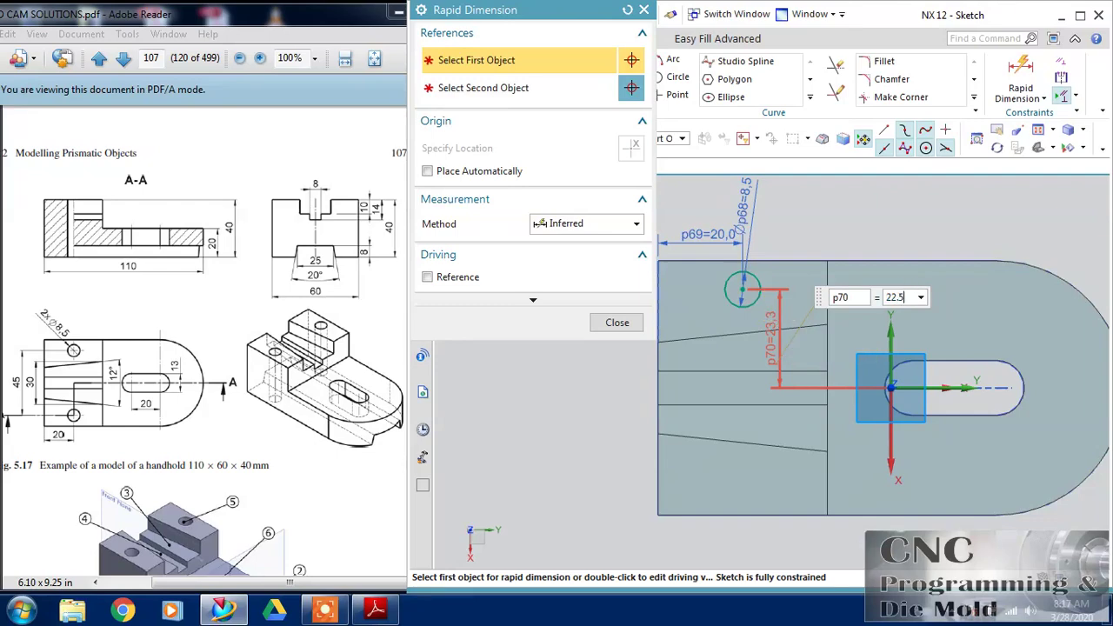
pyautogui.click(782, 319)
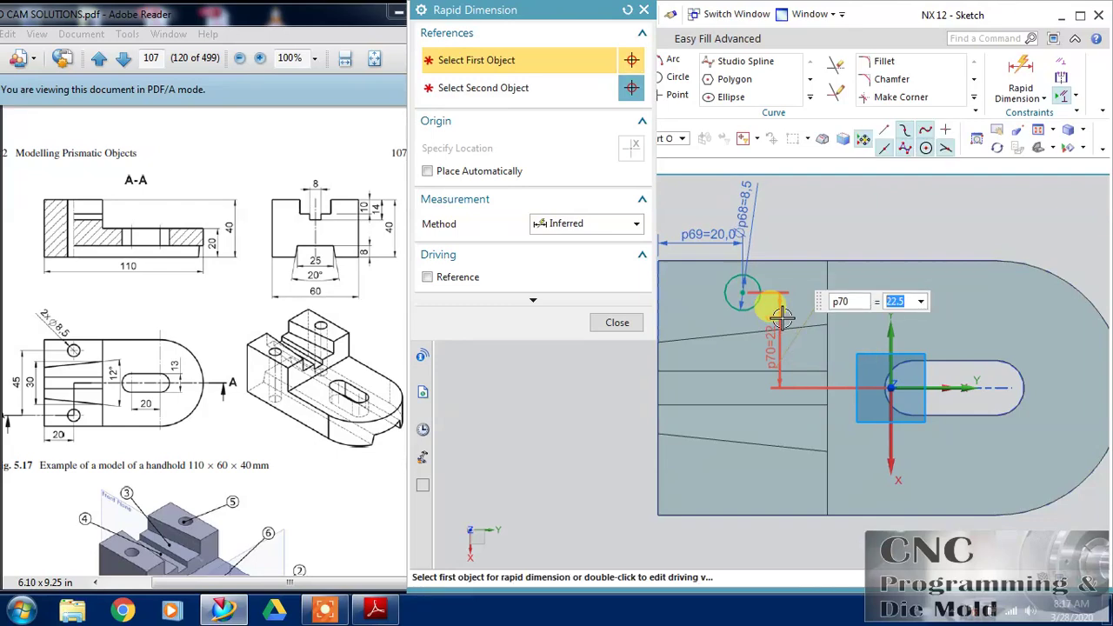
pyautogui.click(640, 321)
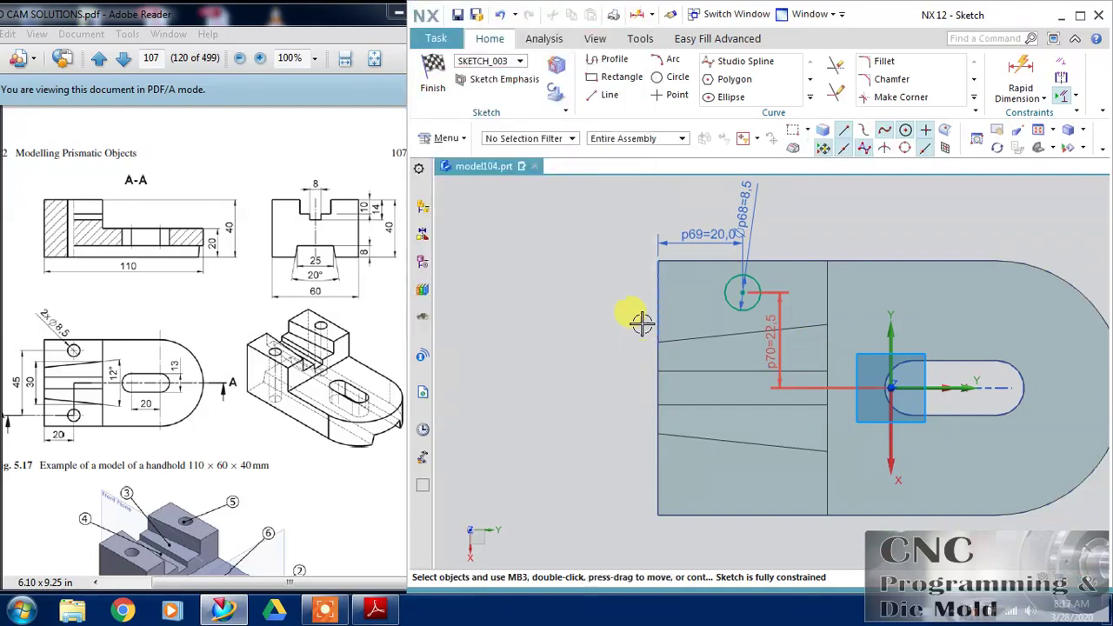
# - Mirror the 8.5 mm circle about the sketch's horizontal axis and finish the sketch
pyautogui.click(811, 98)
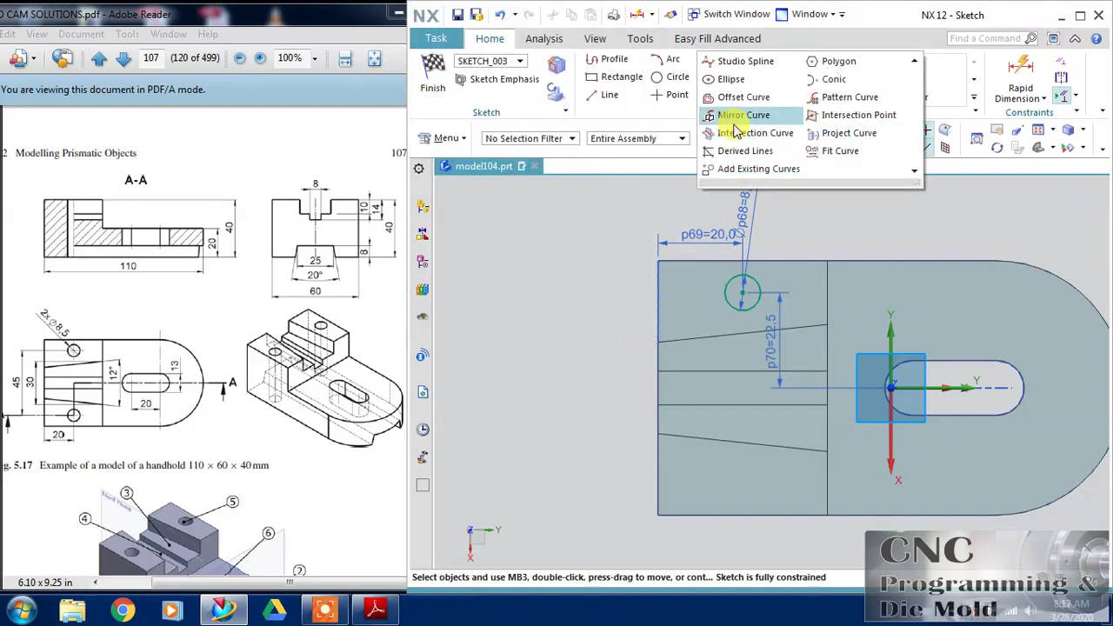
pyautogui.click(731, 114)
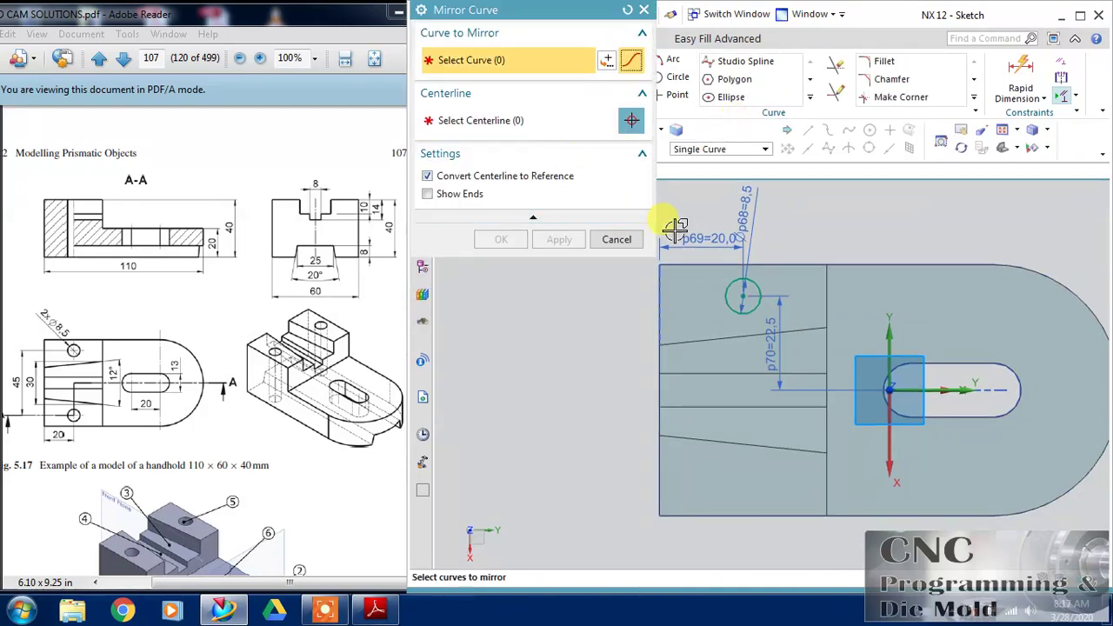
pyautogui.click(727, 288)
pyautogui.click(478, 122)
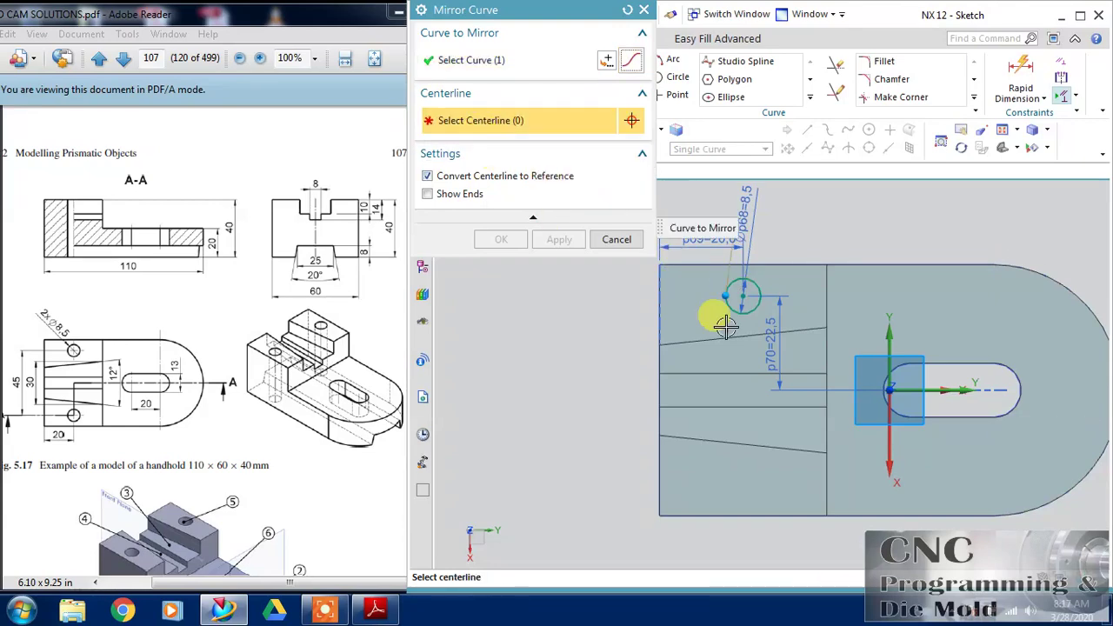
pyautogui.click(963, 393)
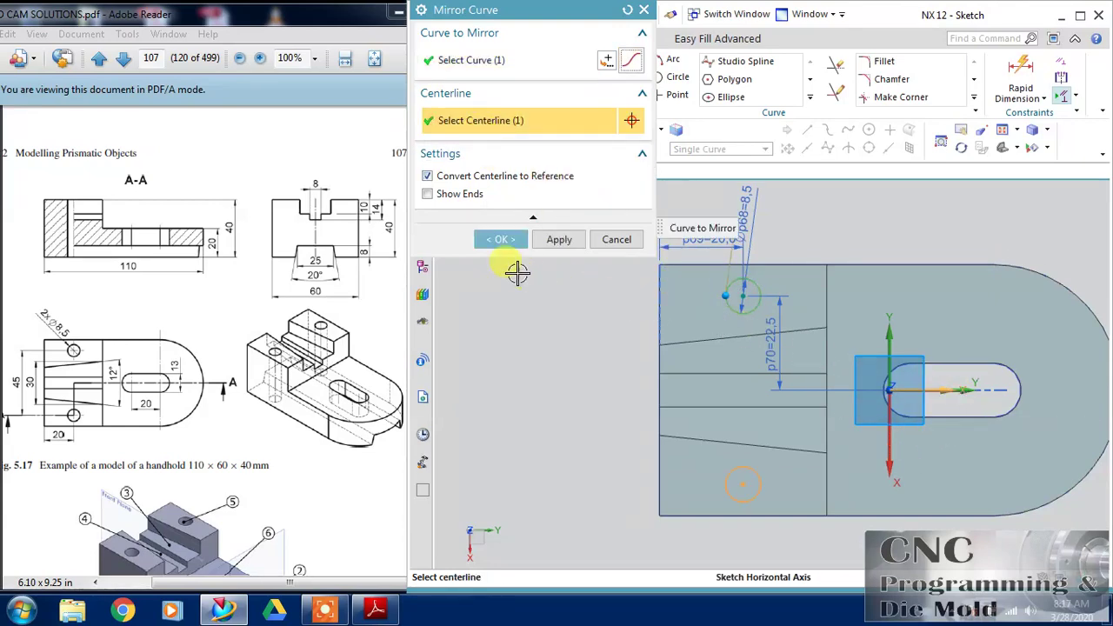
pyautogui.click(500, 239)
pyautogui.click(432, 79)
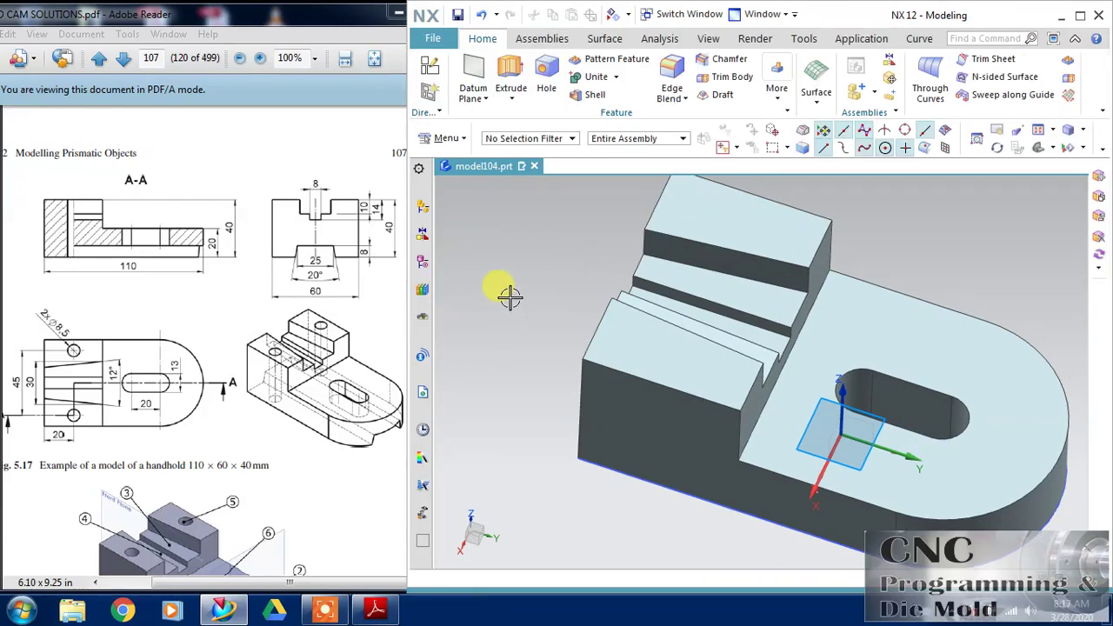
# - Show the model as wireframe and extrude both circles with a Symmetric Value of 40 mm, subtracting them from the body
pyautogui.rightClick(511, 351)
pyautogui.click(520, 300)
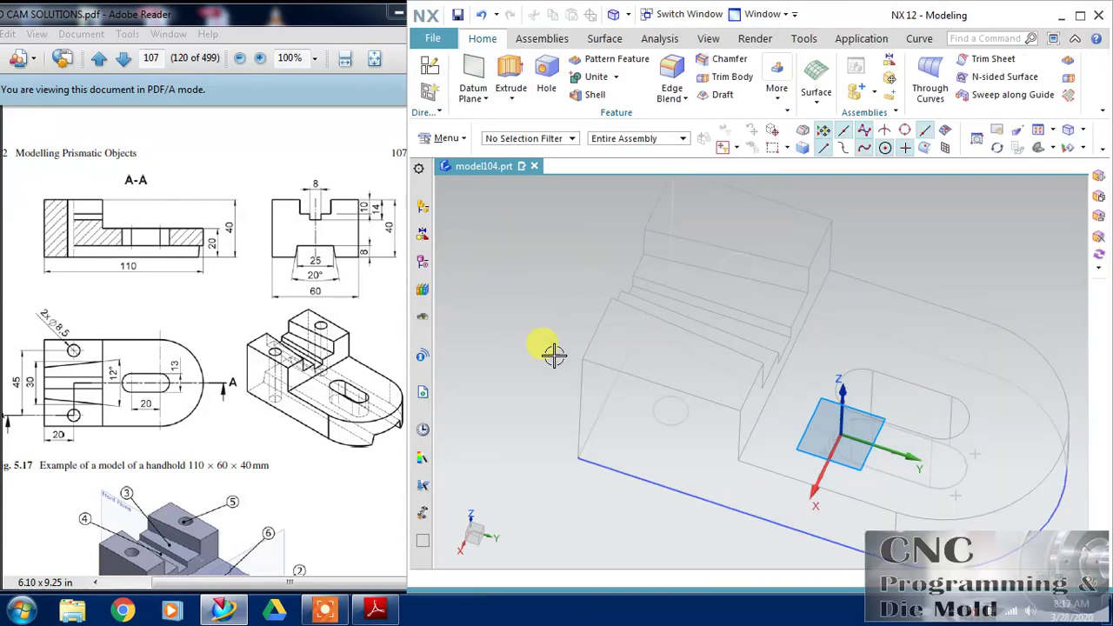
pyautogui.moveTo(551, 352); pyautogui.dragTo(546, 348, button='middle')
pyautogui.click(510, 70)
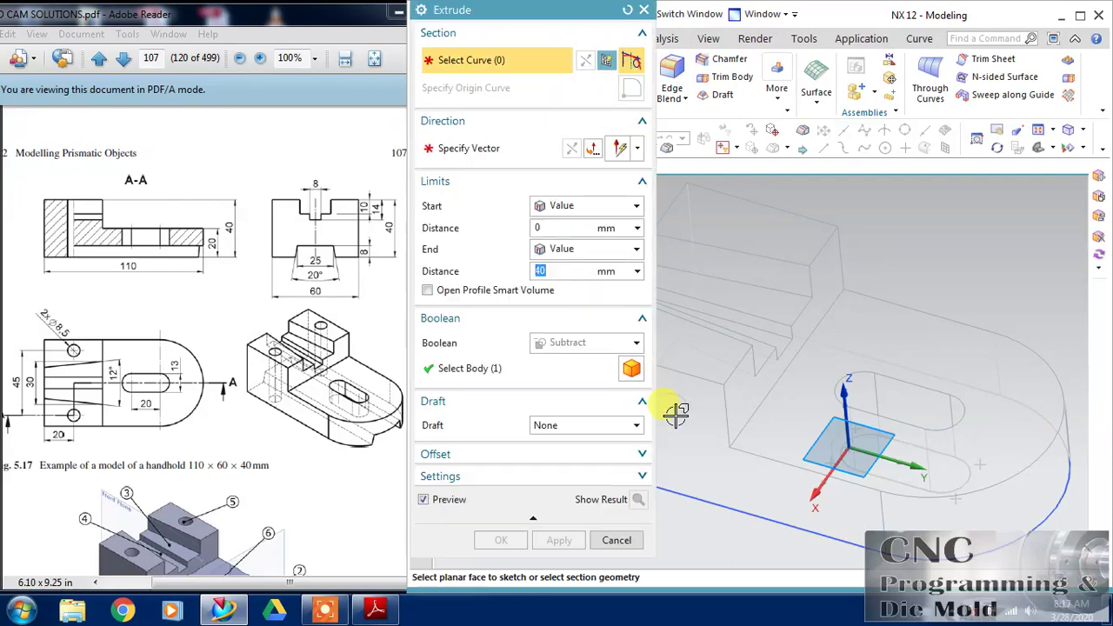
pyautogui.click(675, 412)
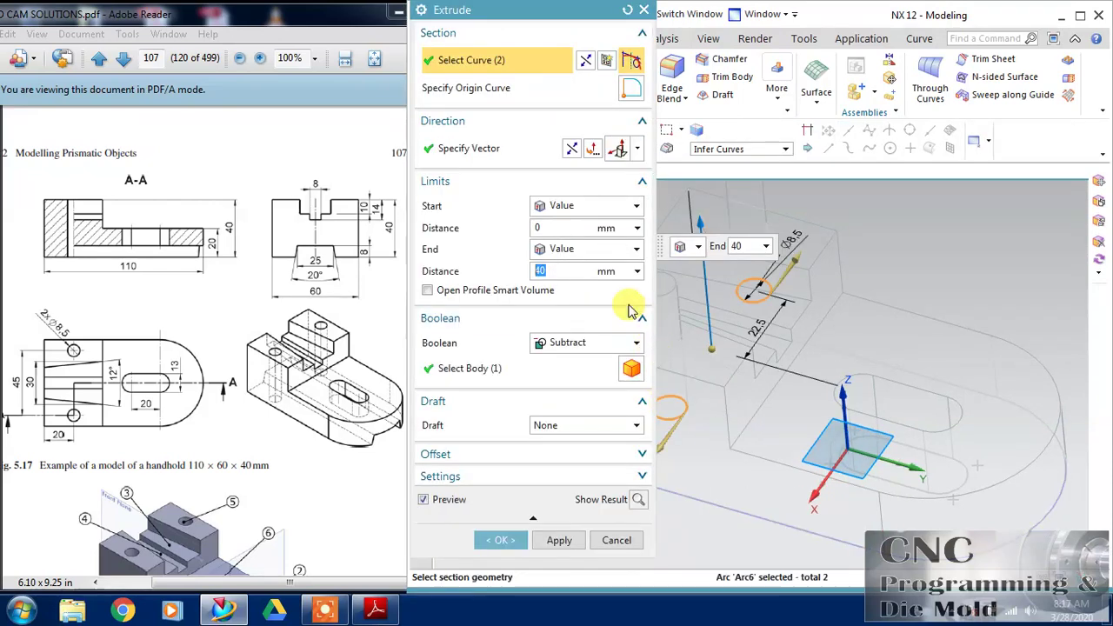
pyautogui.click(597, 248)
pyautogui.click(575, 282)
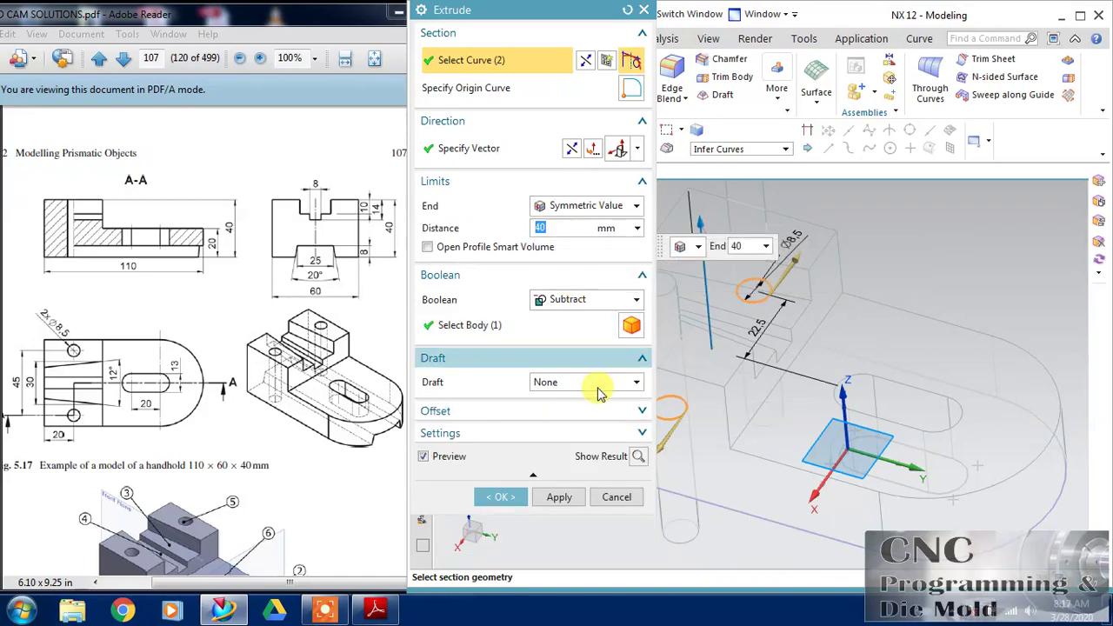
pyautogui.click(501, 497)
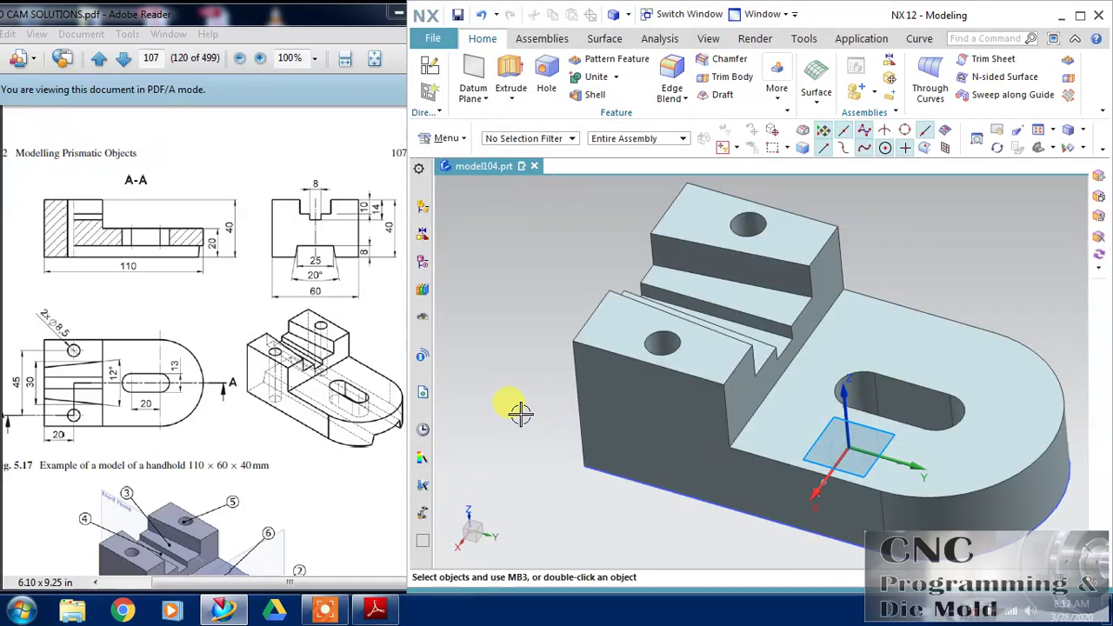
# - Create a sketch on the block's straight vertical end face, using the X axis as the horizontal reference
pyautogui.moveTo(517, 410)
pyautogui.mouseDown(button='middle')
pyautogui.moveTo(551, 368)
pyautogui.moveTo(540, 331)
pyautogui.moveTo(569, 267)
pyautogui.moveTo(623, 271)
pyautogui.mouseUp(button='middle')
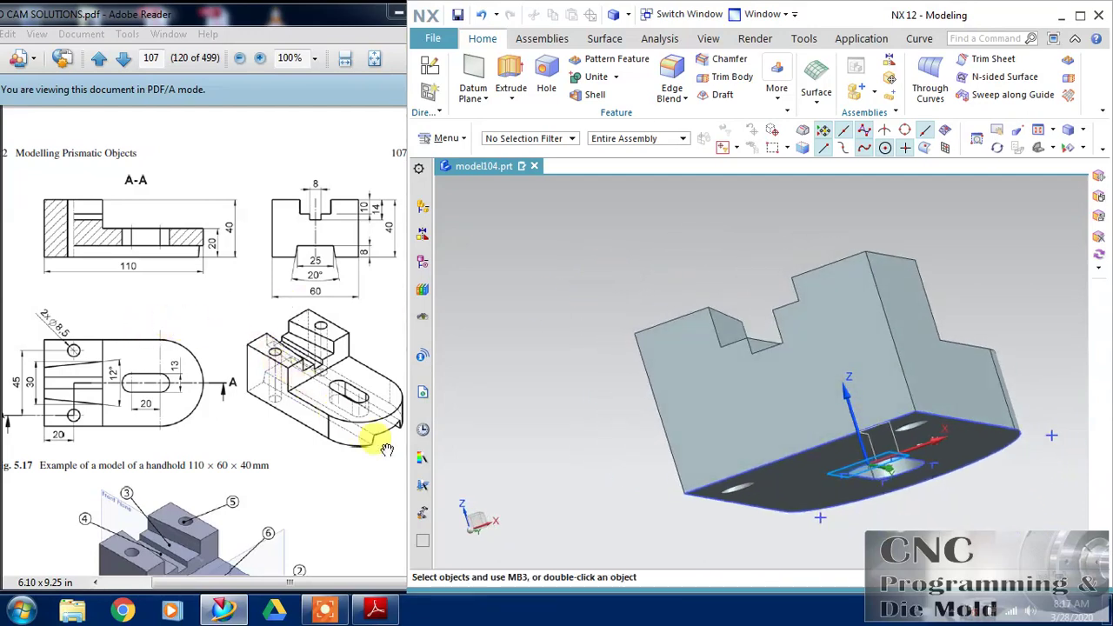
pyautogui.click(428, 65)
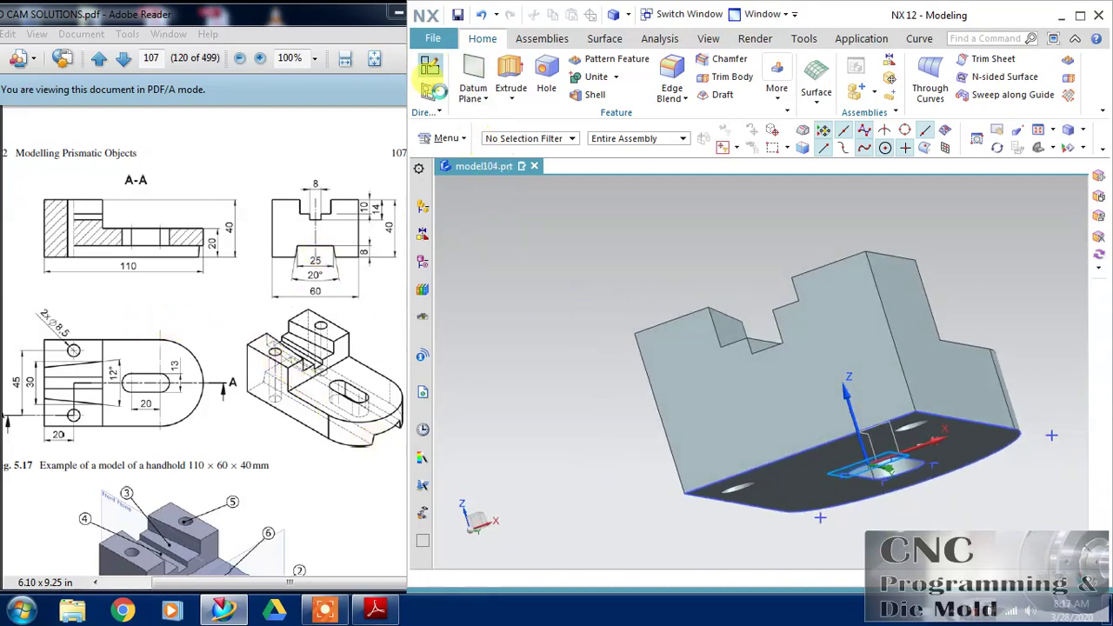
pyautogui.click(735, 414)
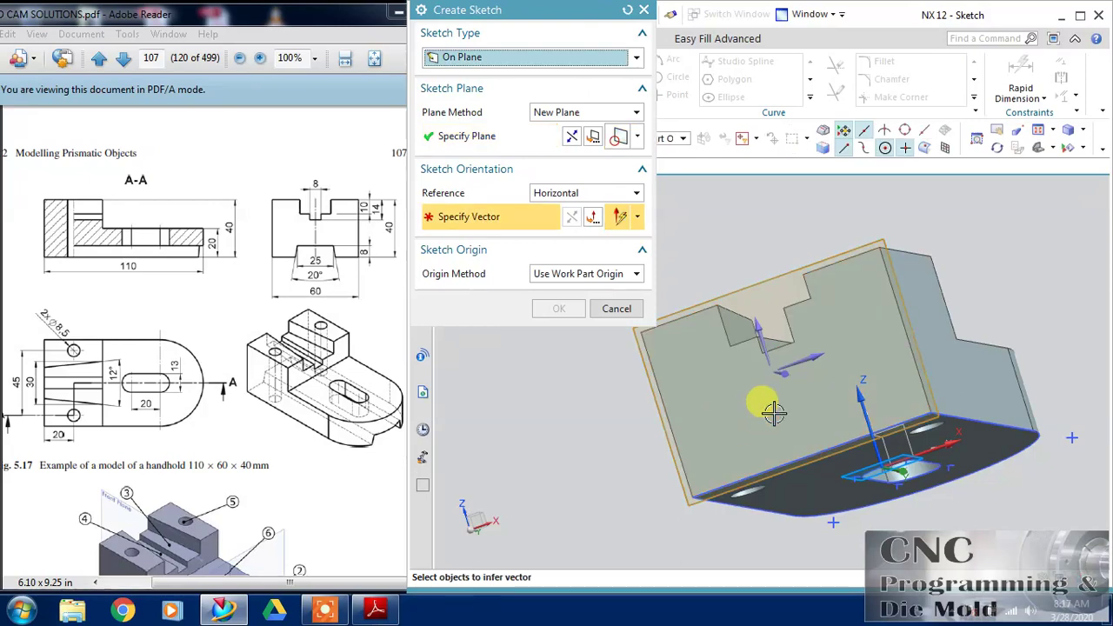
pyautogui.moveTo(821, 352)
pyautogui.mouseDown(button='middle')
pyautogui.moveTo(835, 396)
pyautogui.moveTo(809, 346)
pyautogui.mouseUp(button='middle')
pyautogui.click(808, 345)
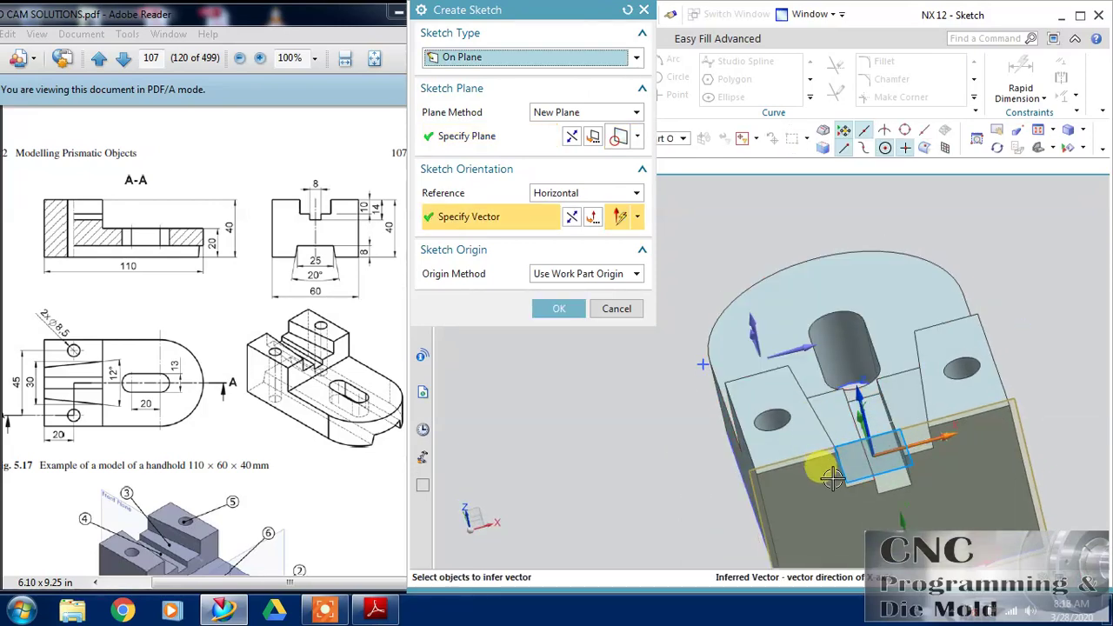
pyautogui.click(566, 310)
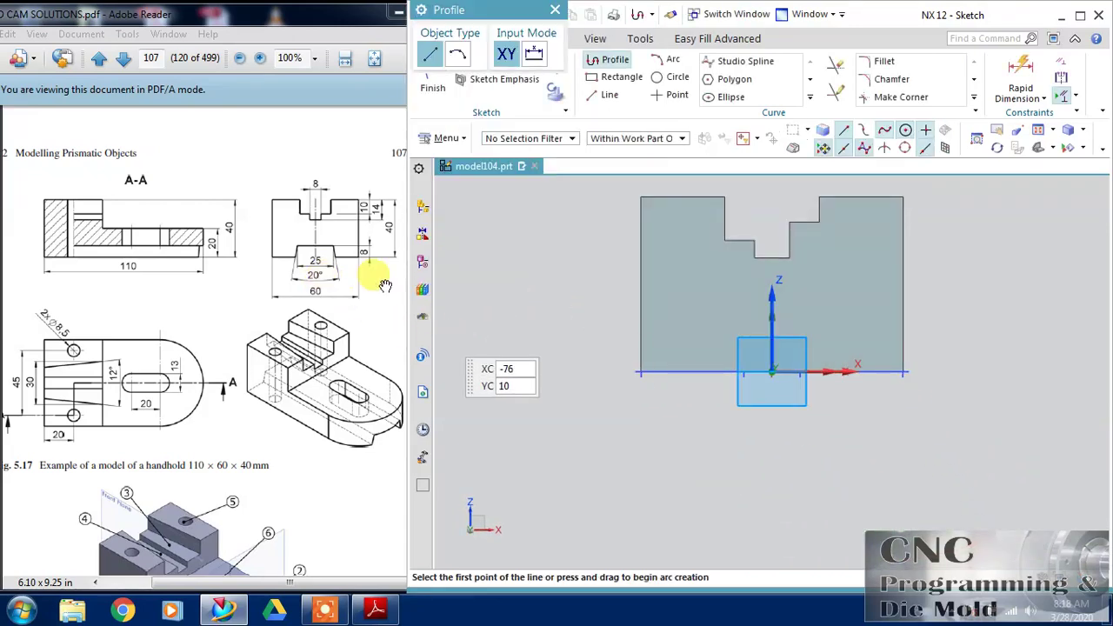
# - Sketch a slanted line about 8 mm long at 73° up from the bottom edge, continuing with a horizontal line to the vertical axis
pyautogui.scroll(2, 718, 365)
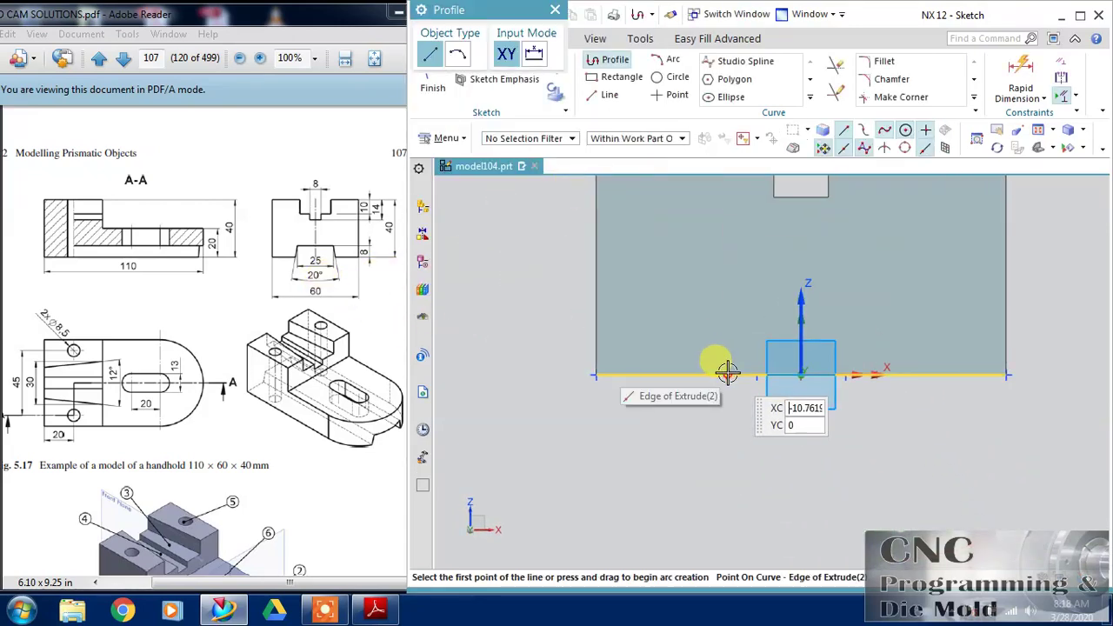
pyautogui.click(726, 374)
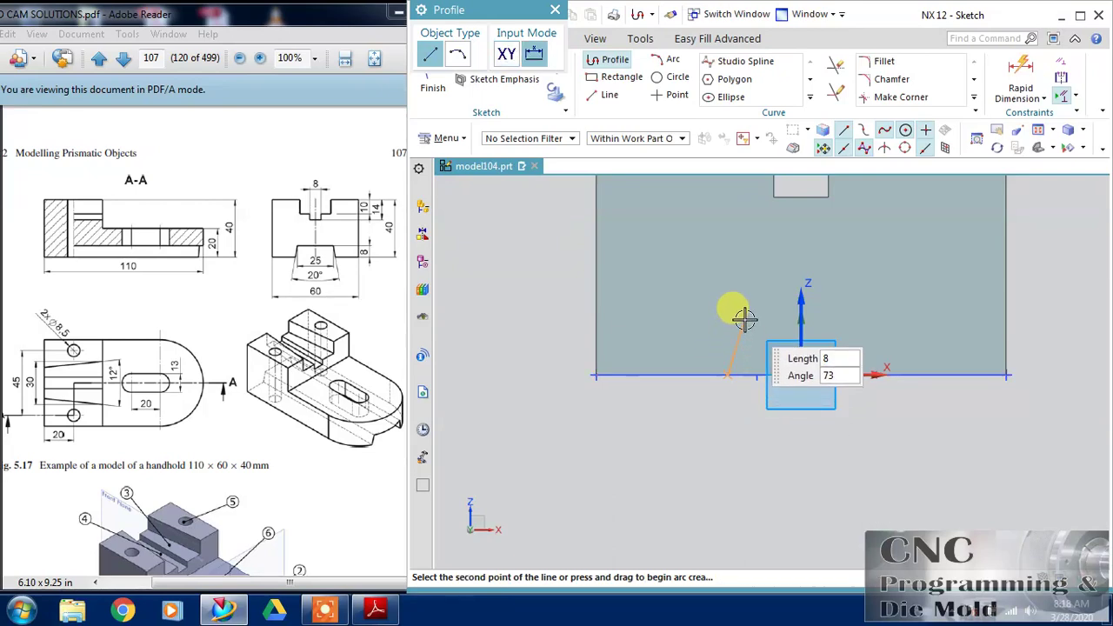
pyautogui.press('Return')
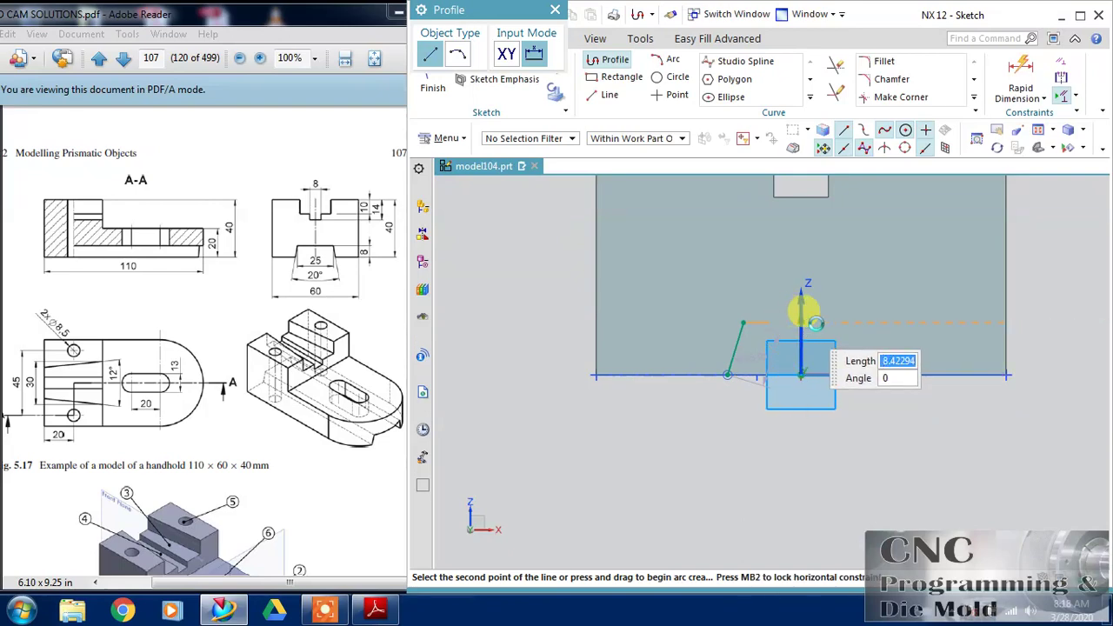
pyautogui.click(815, 324)
pyautogui.press('Escape')
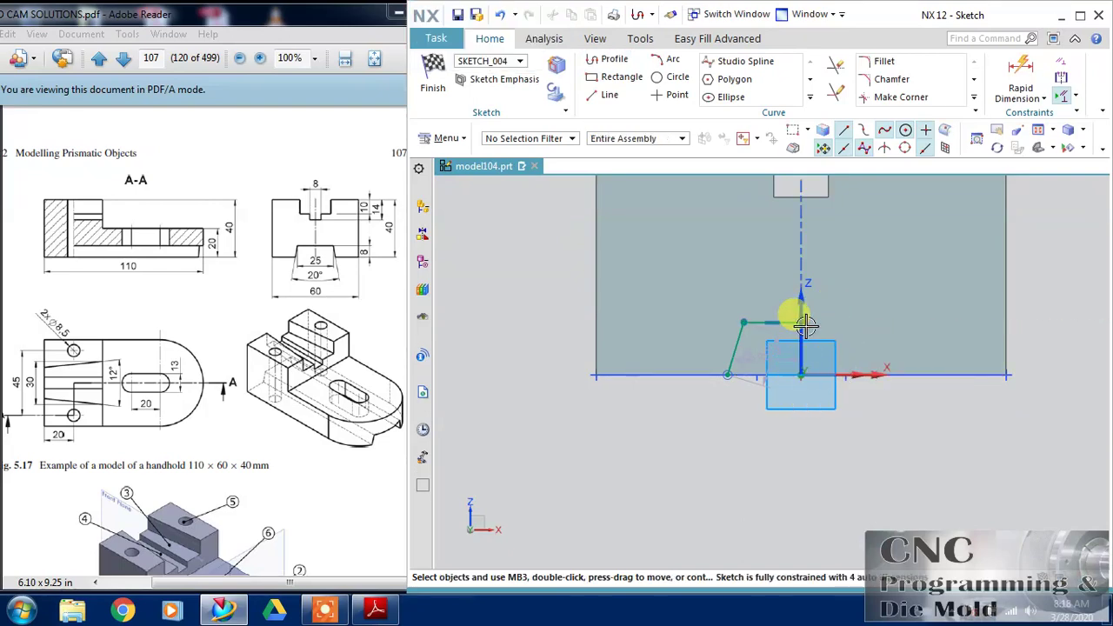
# - Align the horizontal line's inner endpoint vertically with the sketch origin
pyautogui.click(801, 323)
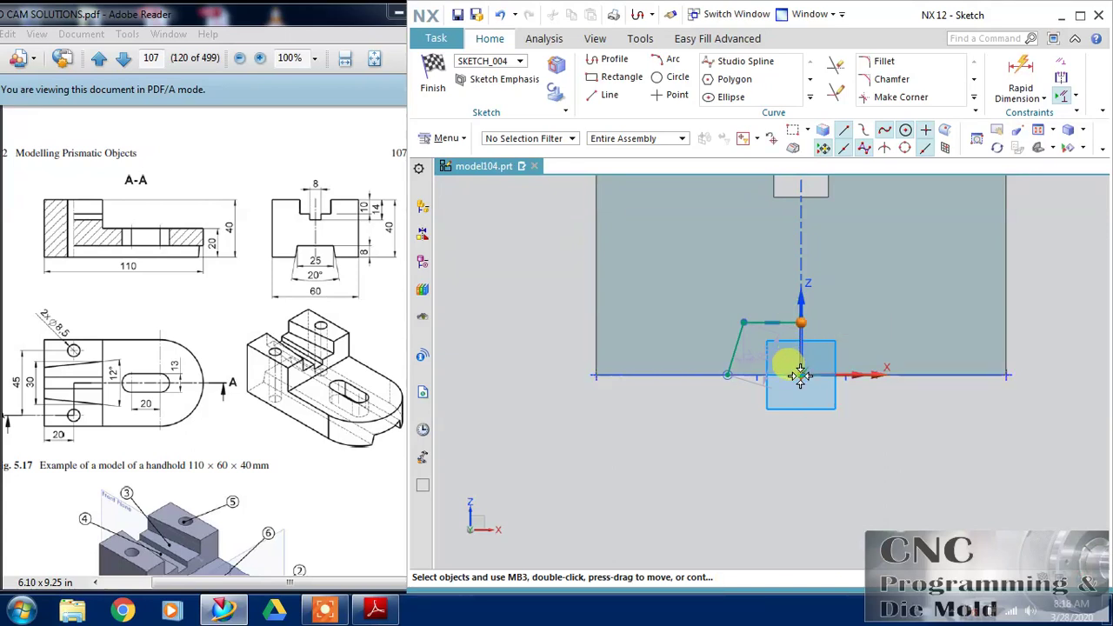
pyautogui.click(801, 374)
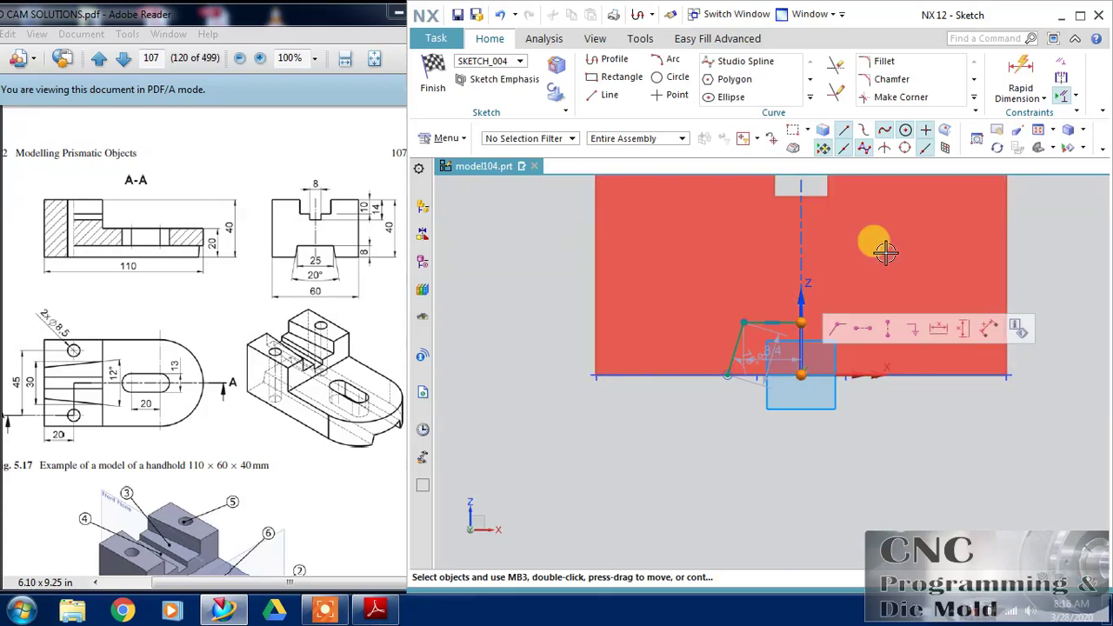
pyautogui.click(880, 329)
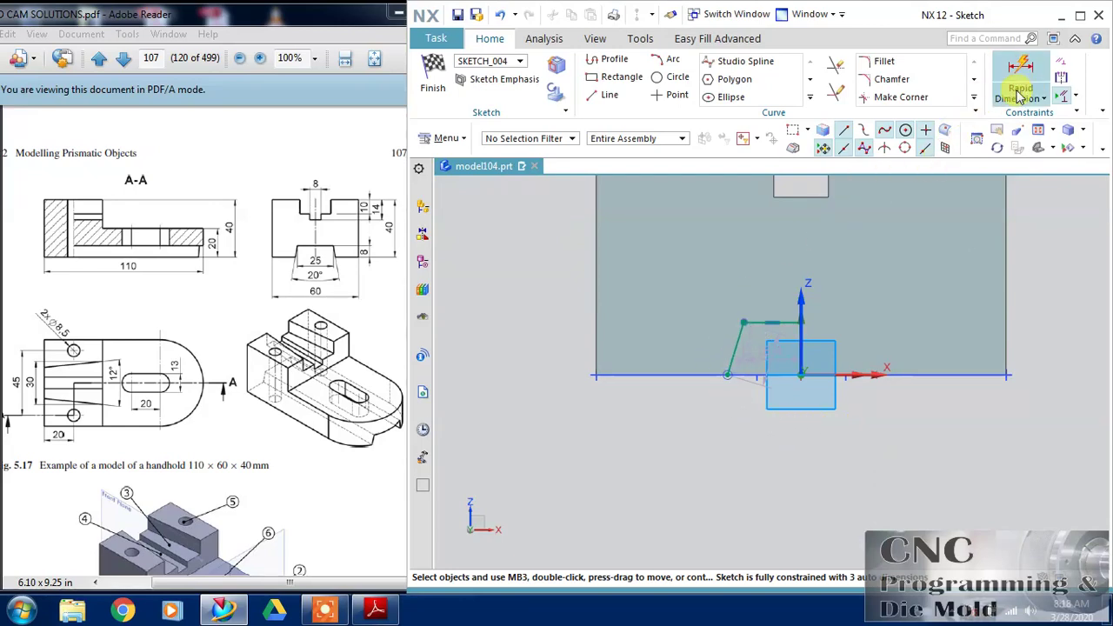
# - Add an angular dimension of 10° between the vertical axis and the slanted line
pyautogui.click(1043, 98)
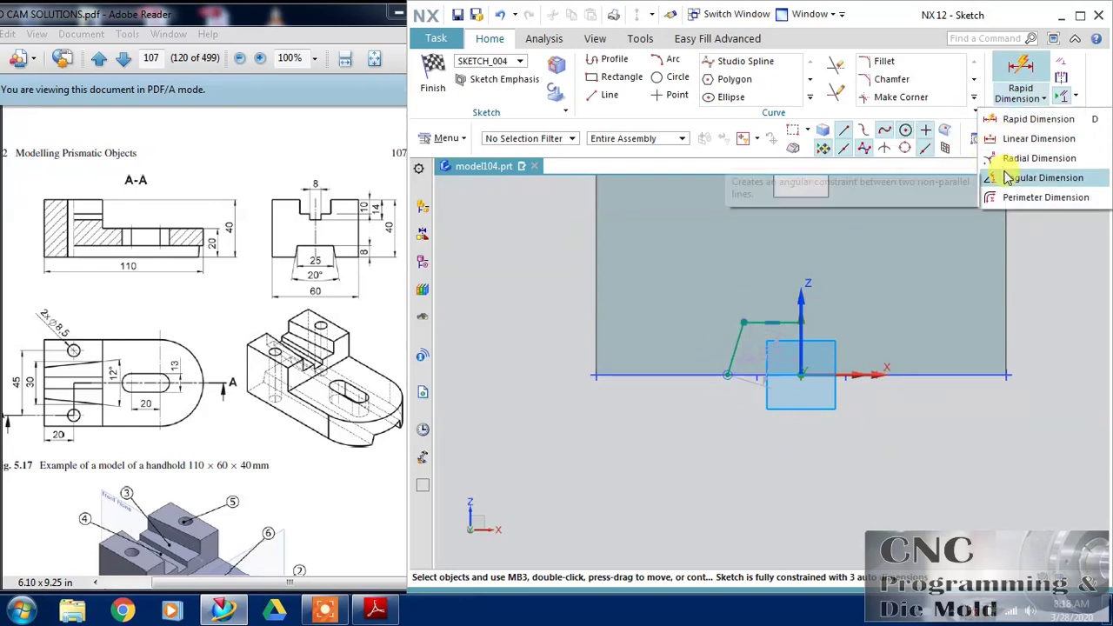
pyautogui.click(939, 176)
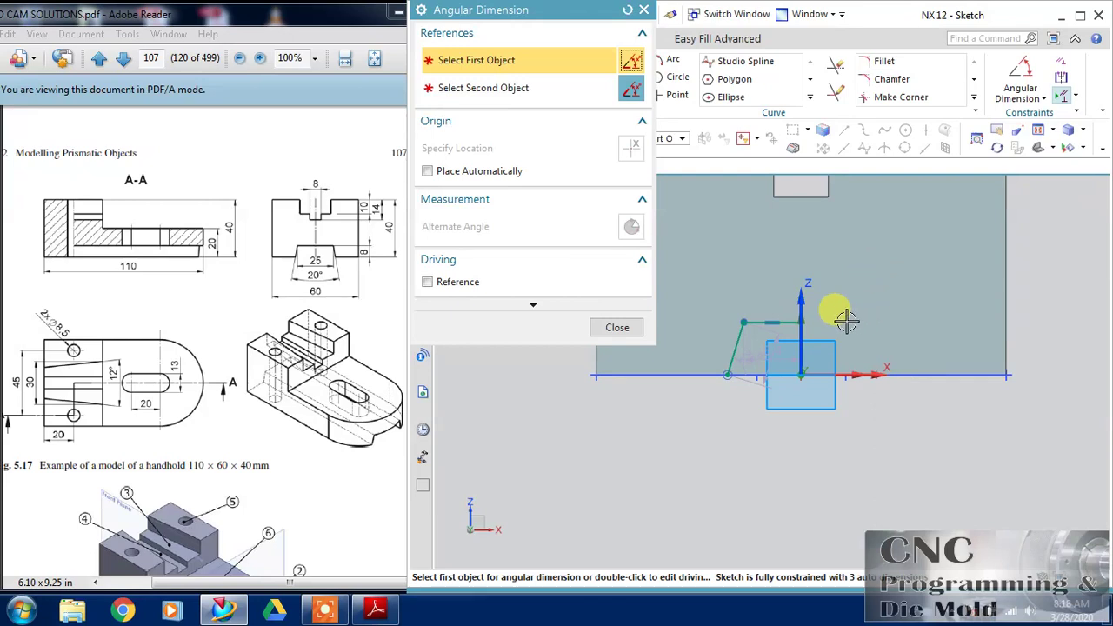
pyautogui.click(800, 300)
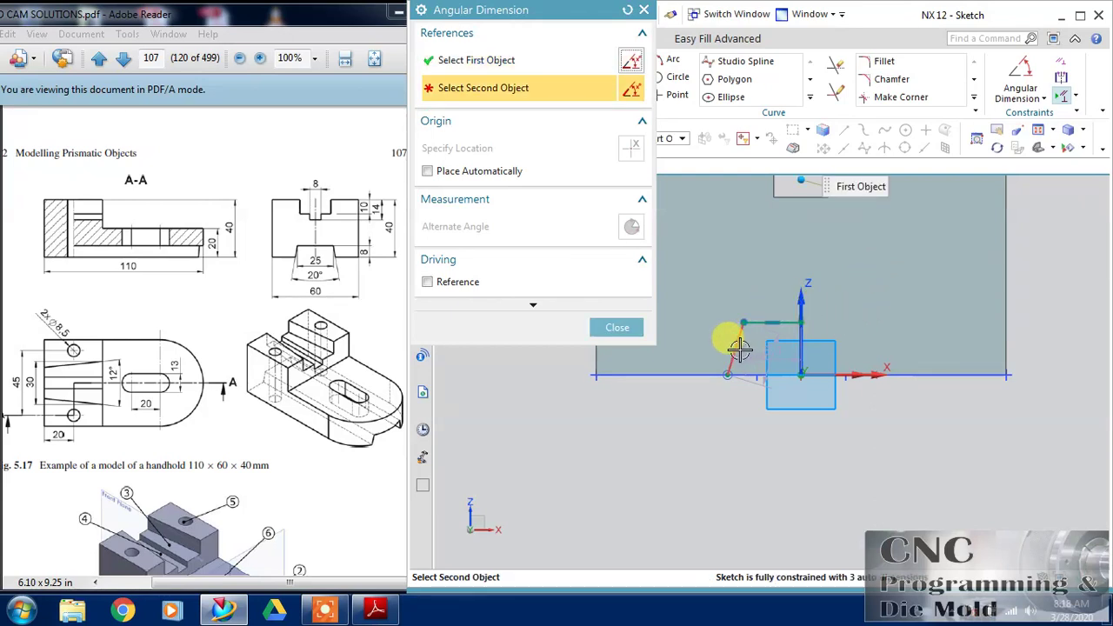
pyautogui.click(743, 379)
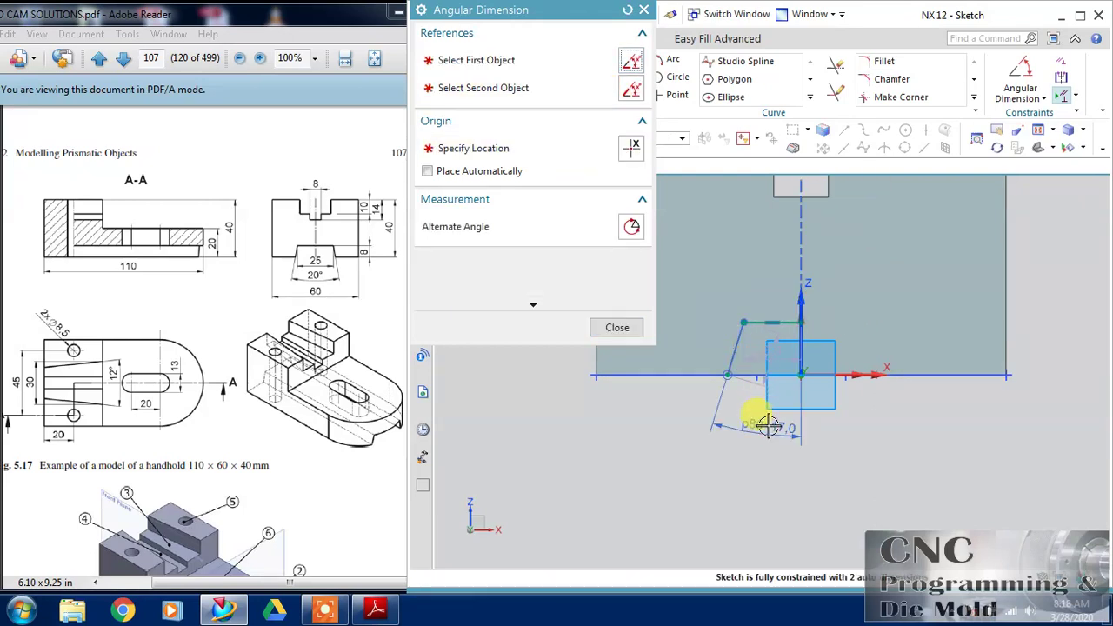
pyautogui.click(769, 426)
pyautogui.write('10')
pyautogui.press('Return')
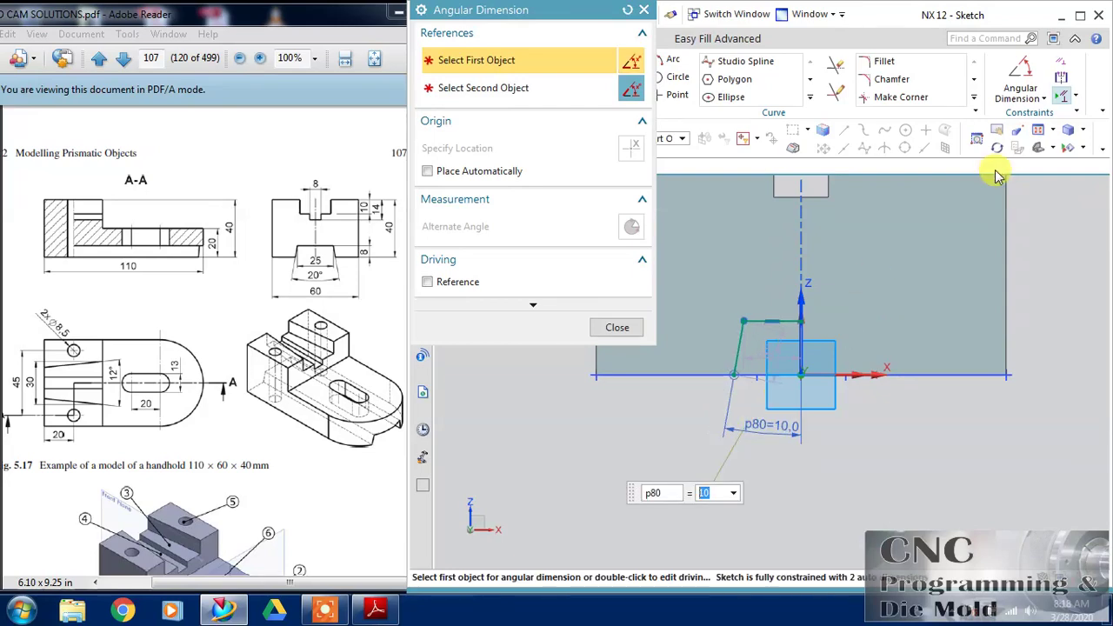
# - Dimension the vertical height between the slanted line's endpoints as 8 mm and end dimensioning
pyautogui.click(1042, 98)
pyautogui.click(1022, 114)
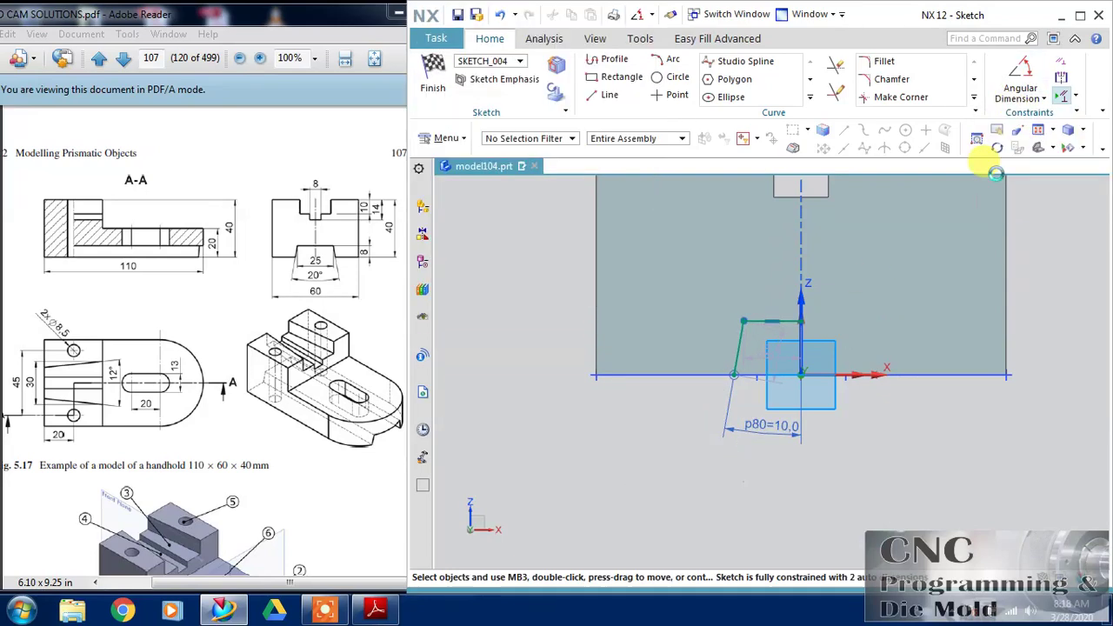
pyautogui.click(737, 325)
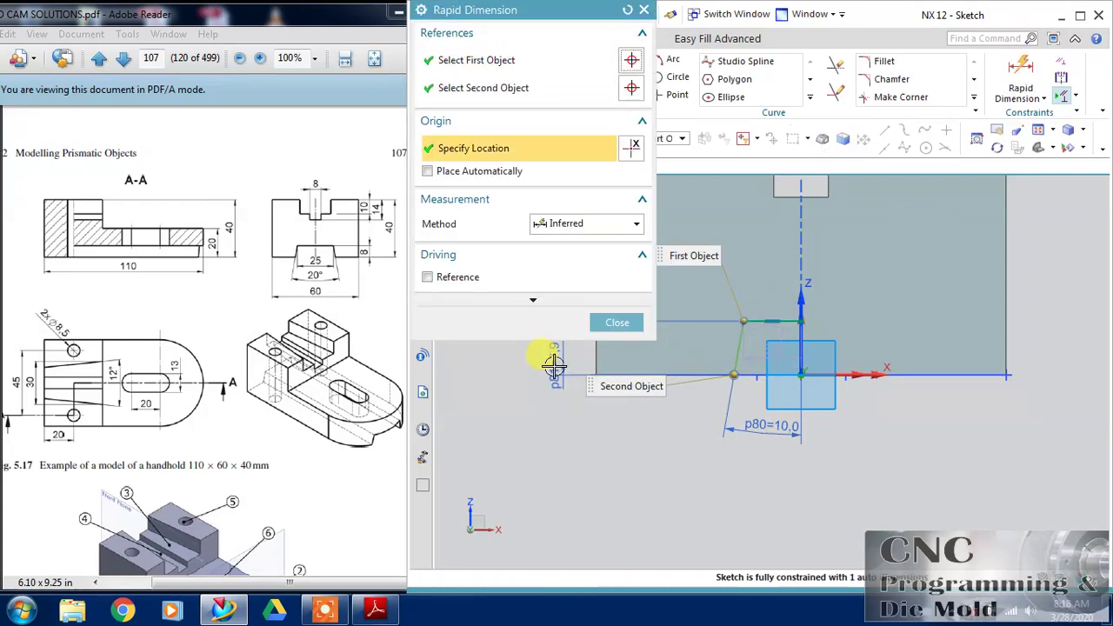
pyautogui.click(554, 366)
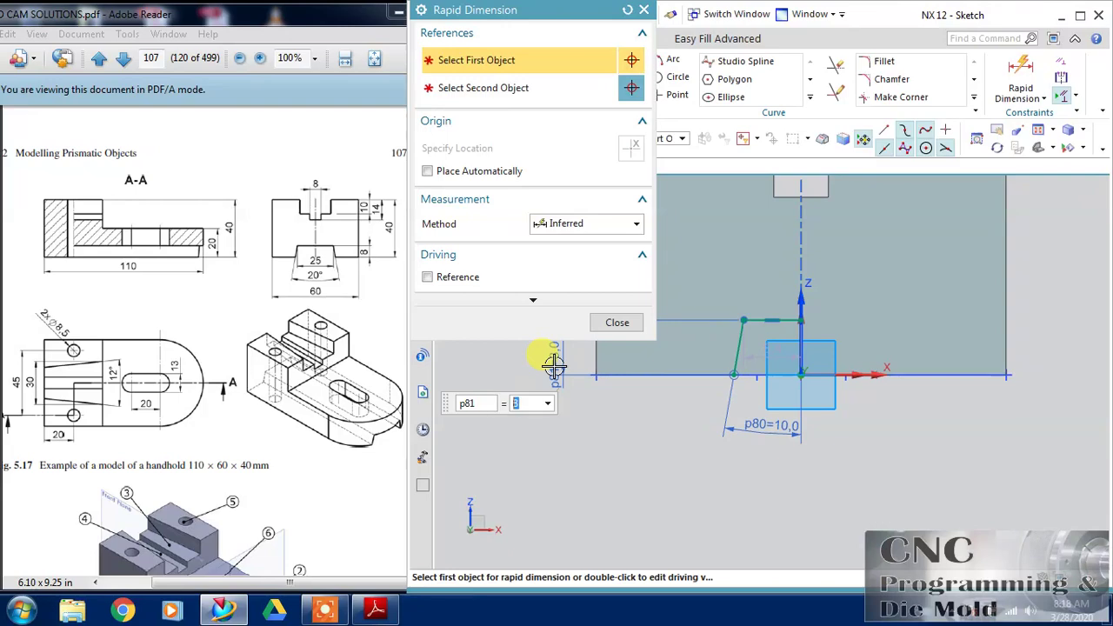
pyautogui.click(608, 327)
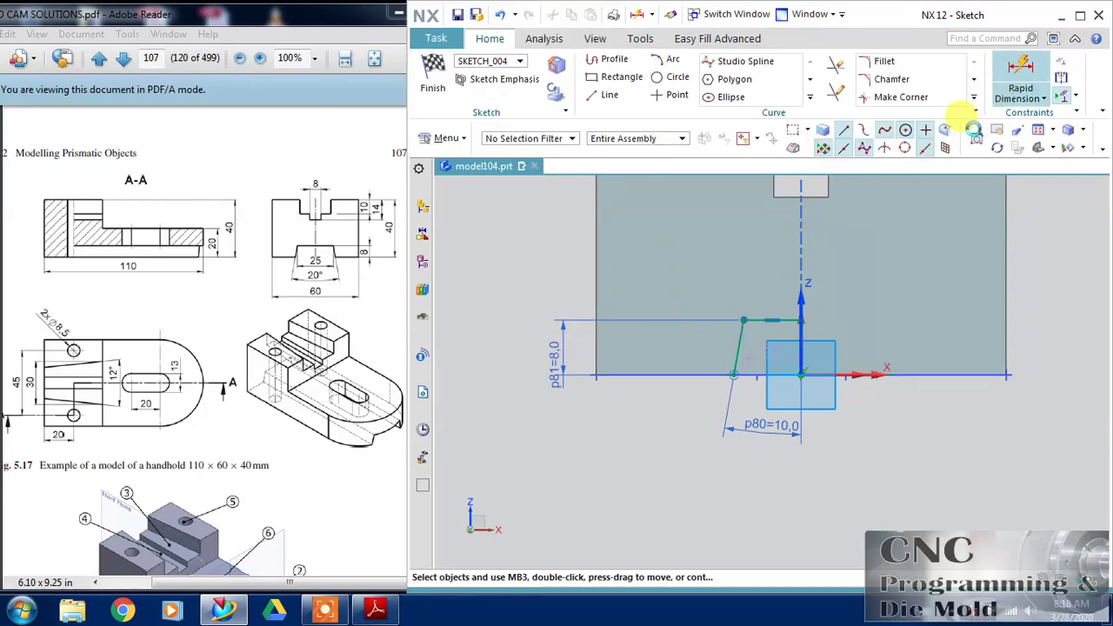
# - Set the horizontal distance from the origin to the slanted line's lower endpoint to 12.5 mm and end dimensioning
pyautogui.click(1019, 94)
pyautogui.click(727, 369)
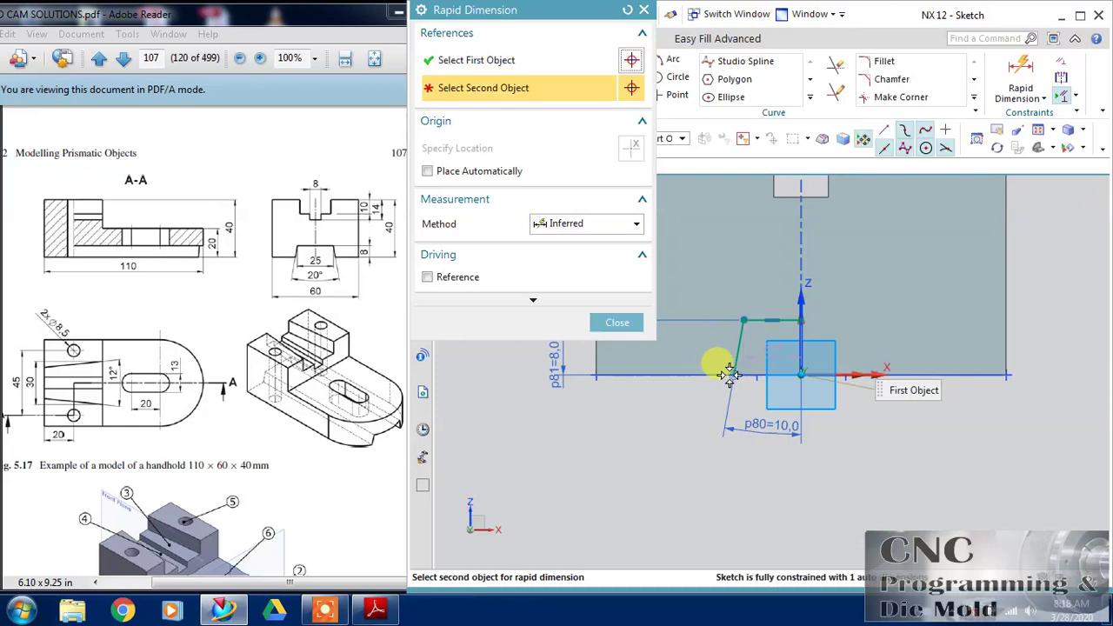
pyautogui.click(736, 453)
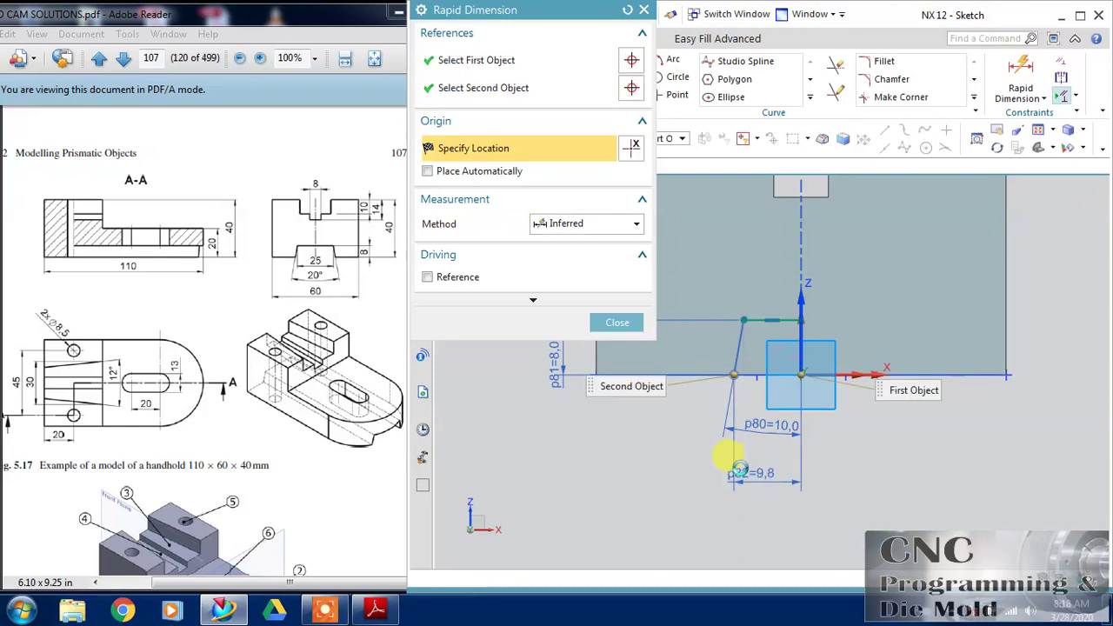
pyautogui.click(737, 469)
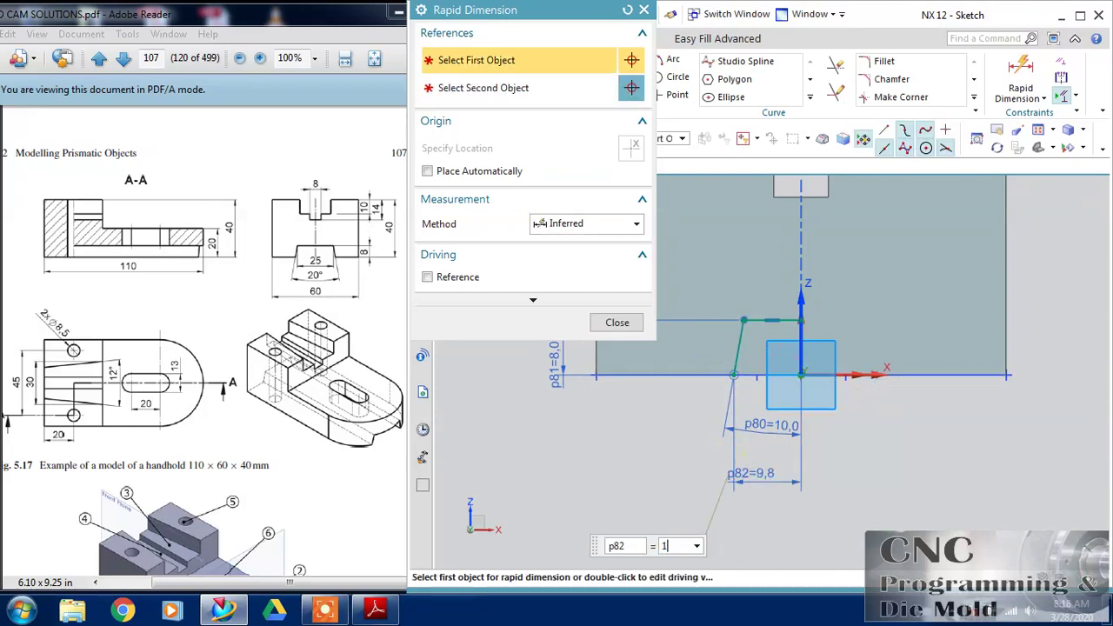
pyautogui.press('Return')
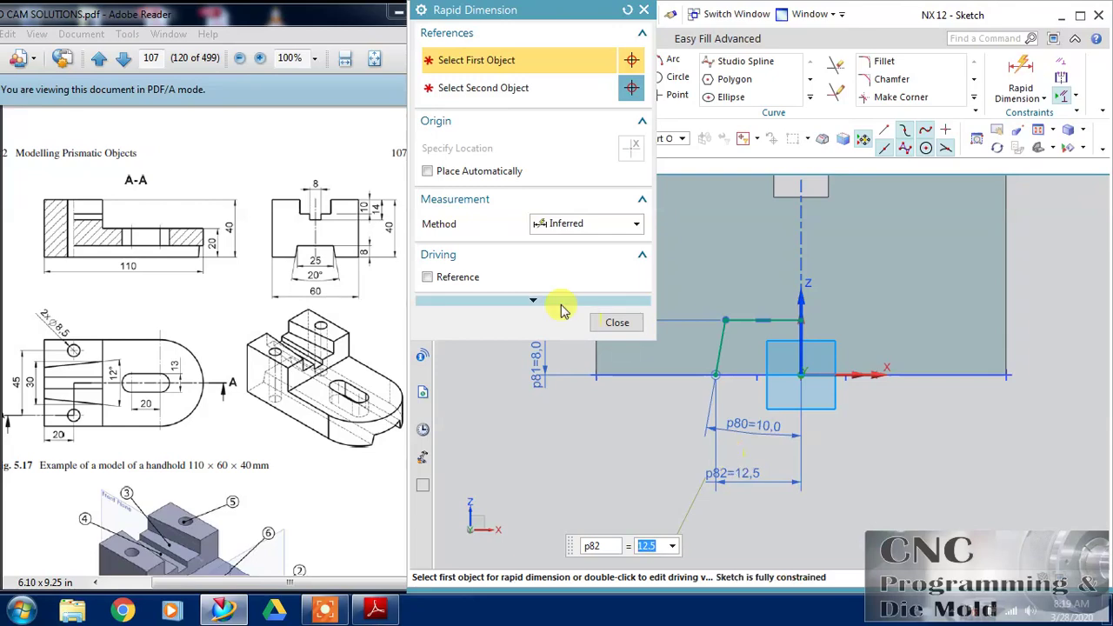
pyautogui.click(621, 323)
# - Mirror the slanted and horizontal lines about the sketch's vertical axis
pyautogui.click(809, 97)
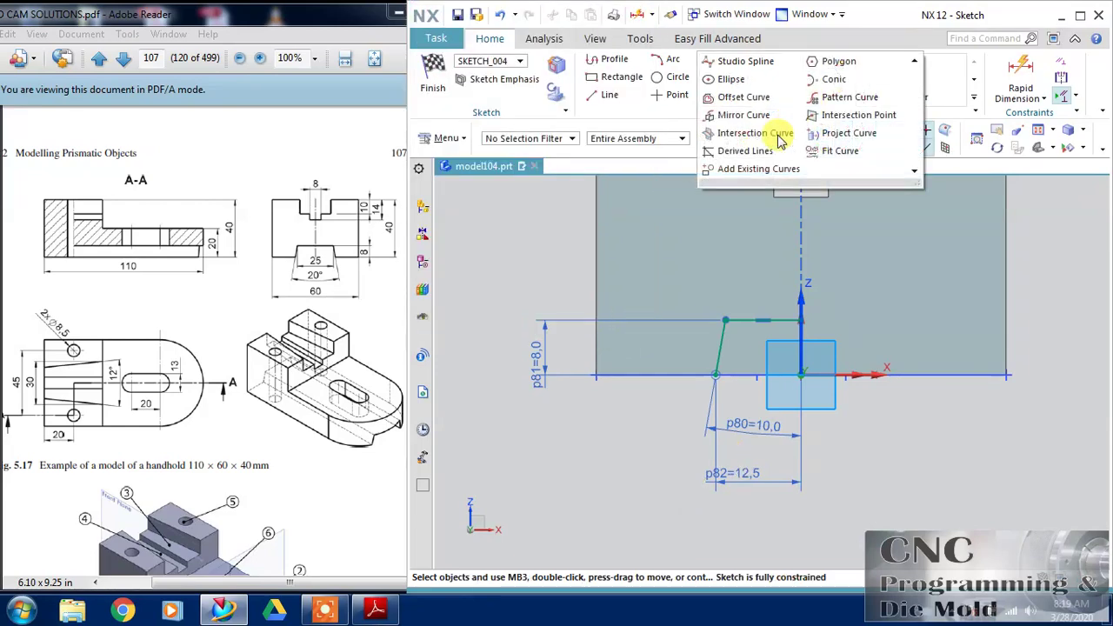
pyautogui.click(764, 113)
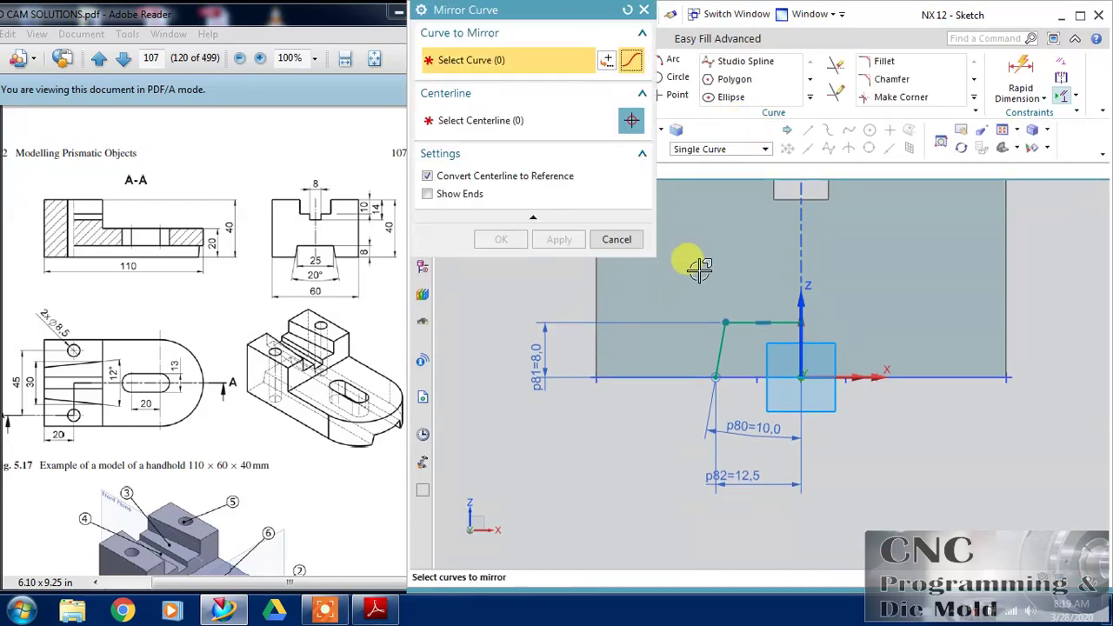
pyautogui.click(738, 324)
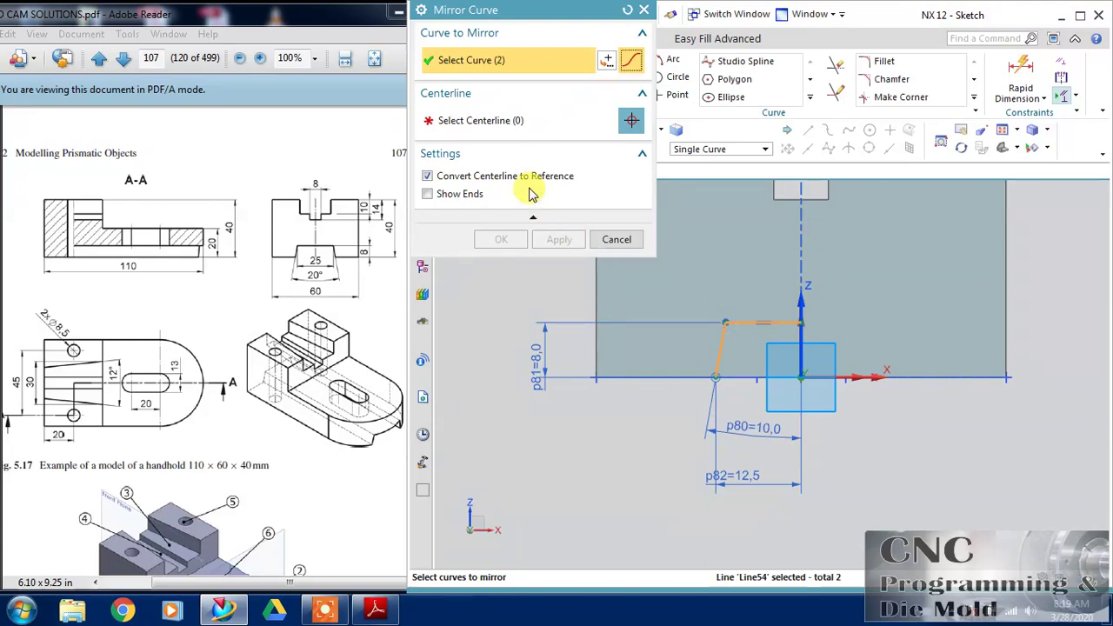
pyautogui.click(524, 122)
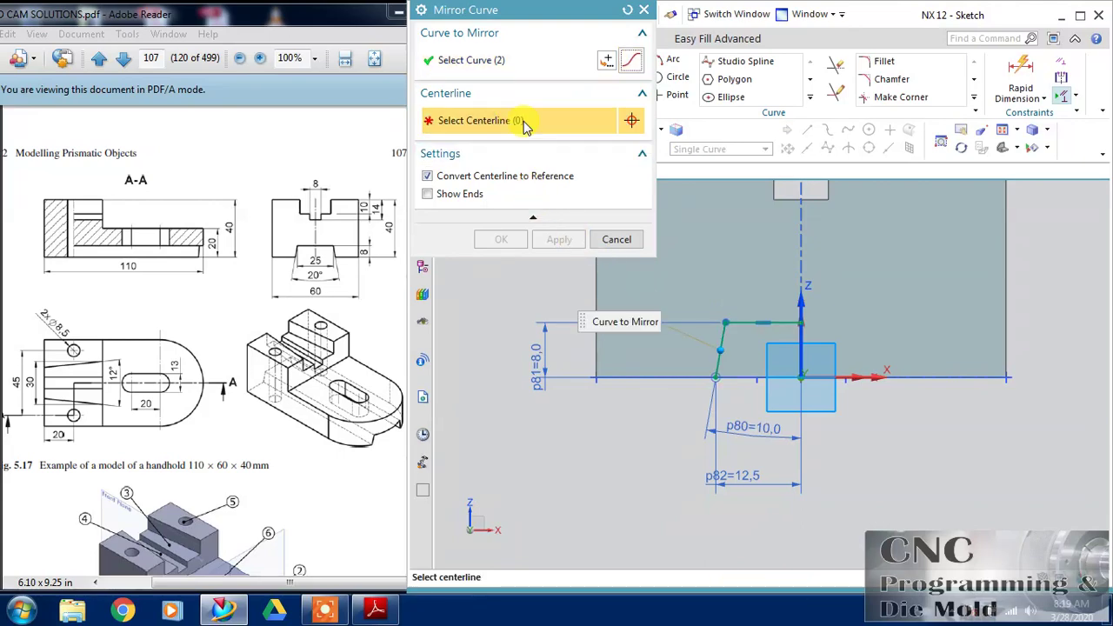
pyautogui.click(800, 302)
pyautogui.click(504, 239)
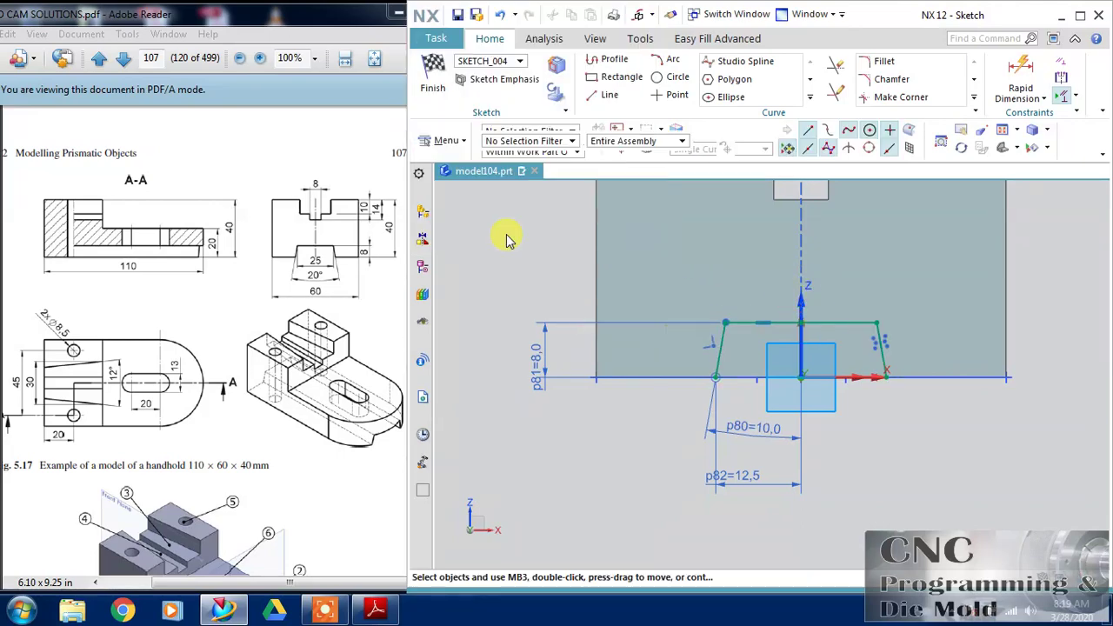
# - Close the trapezoid with a 25 mm line along the bottom edge between the slanted lines' lower endpoints and finish the sketch
pyautogui.click(602, 97)
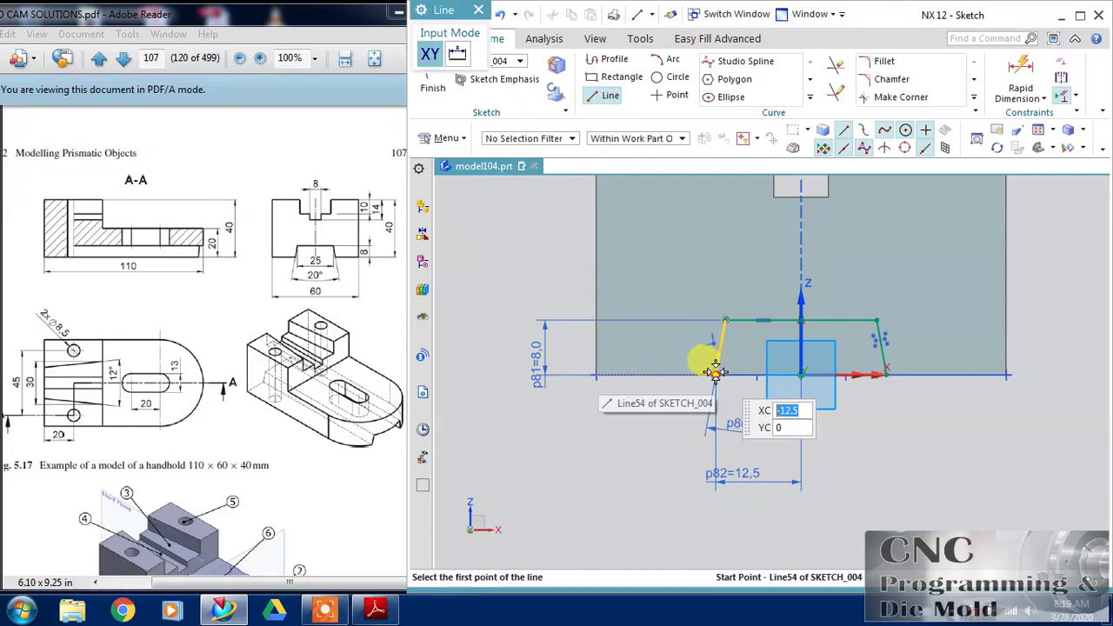
pyautogui.click(714, 375)
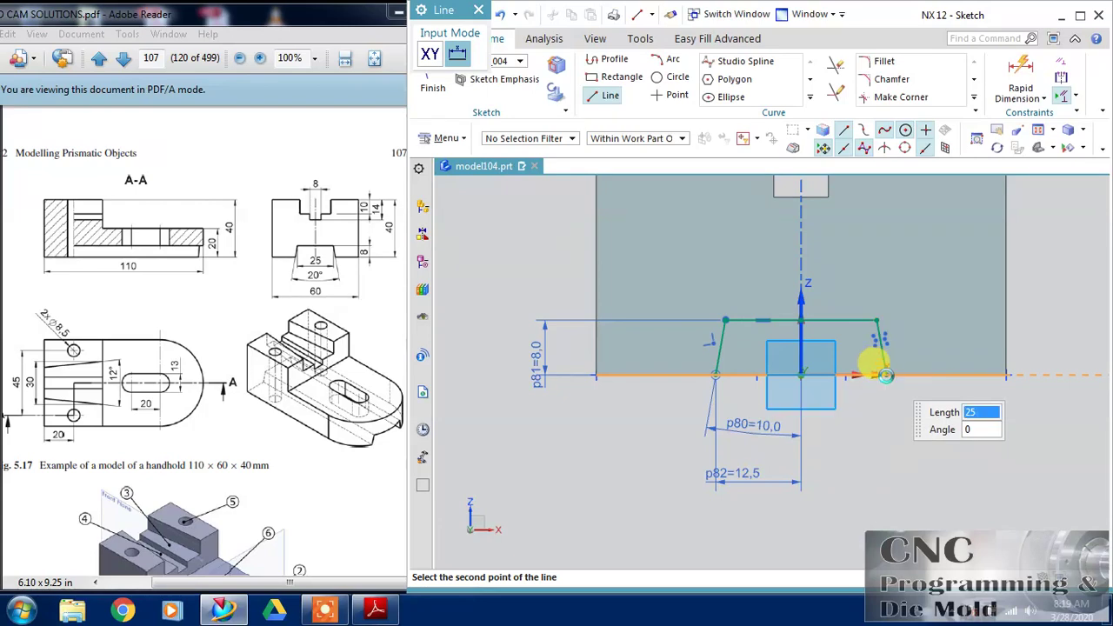
pyautogui.click(883, 374)
pyautogui.click(444, 87)
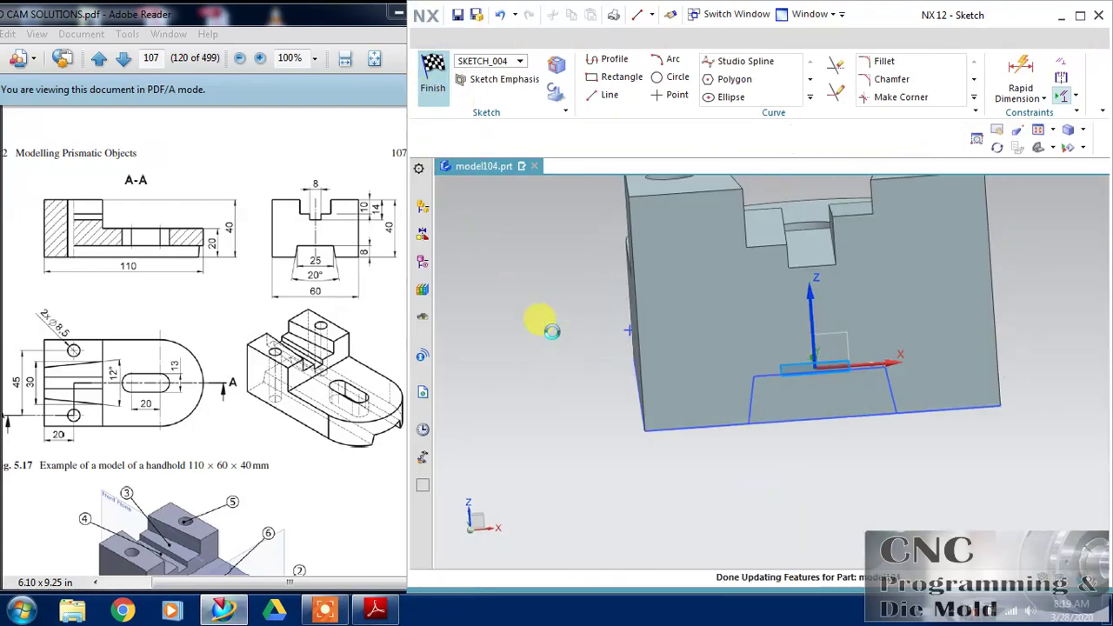
# - Extrude the trapezoid sketch with the direction reversed into the part, ending Through All, and subtract it from the body
pyautogui.moveTo(633, 424)
pyautogui.mouseDown(button='middle')
pyautogui.moveTo(646, 386)
pyautogui.moveTo(571, 186)
pyautogui.mouseUp(button='middle')
pyautogui.click(511, 74)
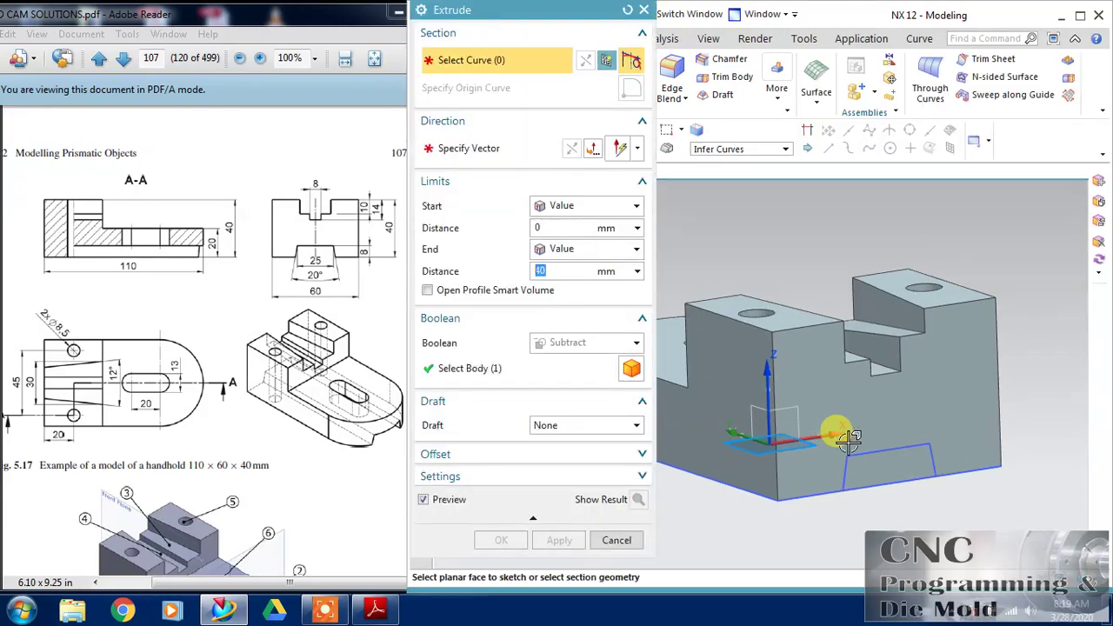
pyautogui.click(900, 447)
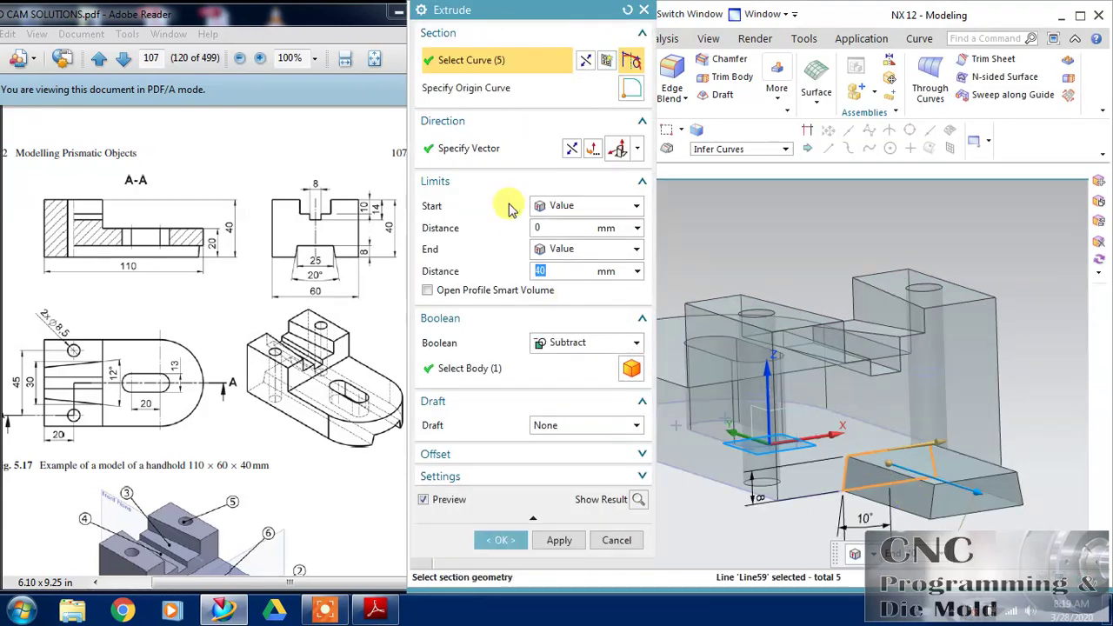
pyautogui.click(572, 148)
pyautogui.click(569, 249)
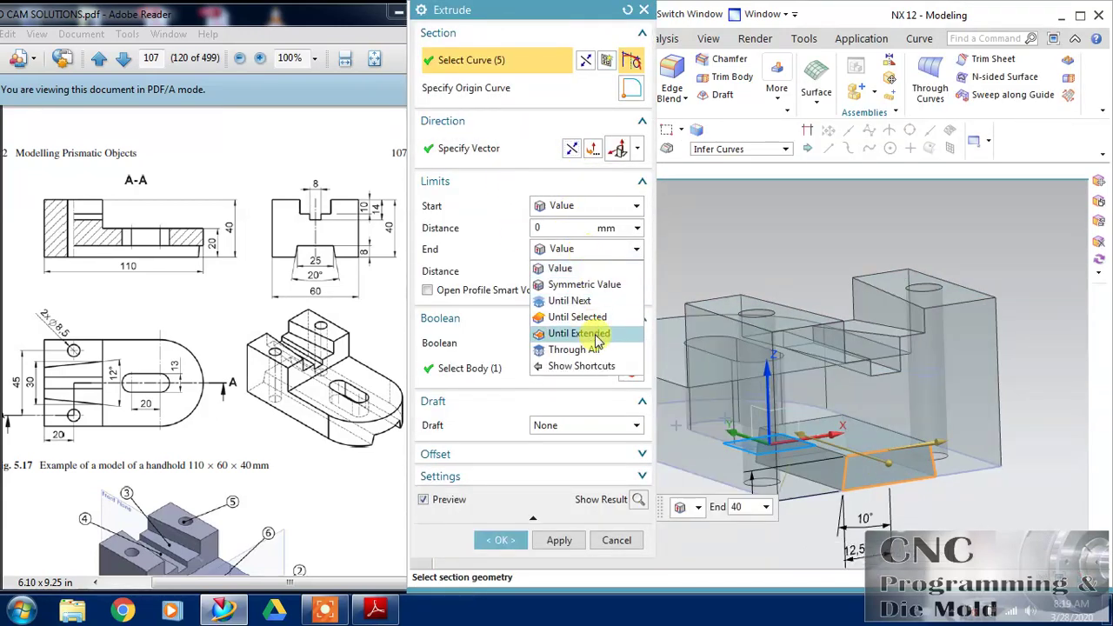
pyautogui.click(593, 349)
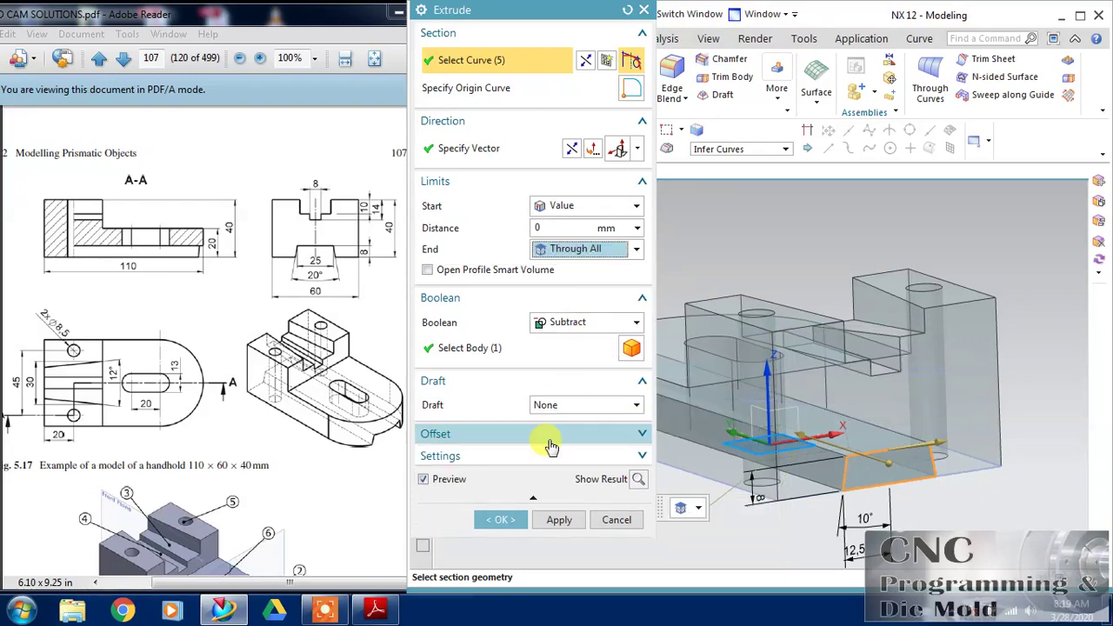
pyautogui.click(491, 526)
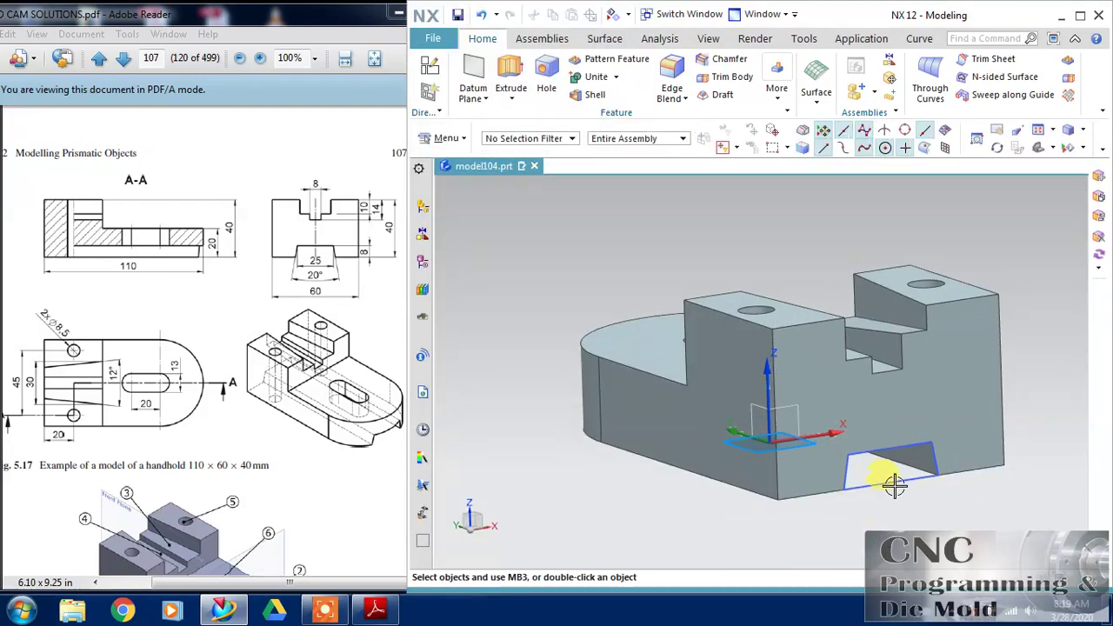
pyautogui.moveTo(729, 454); pyautogui.dragTo(737, 429, button='middle')
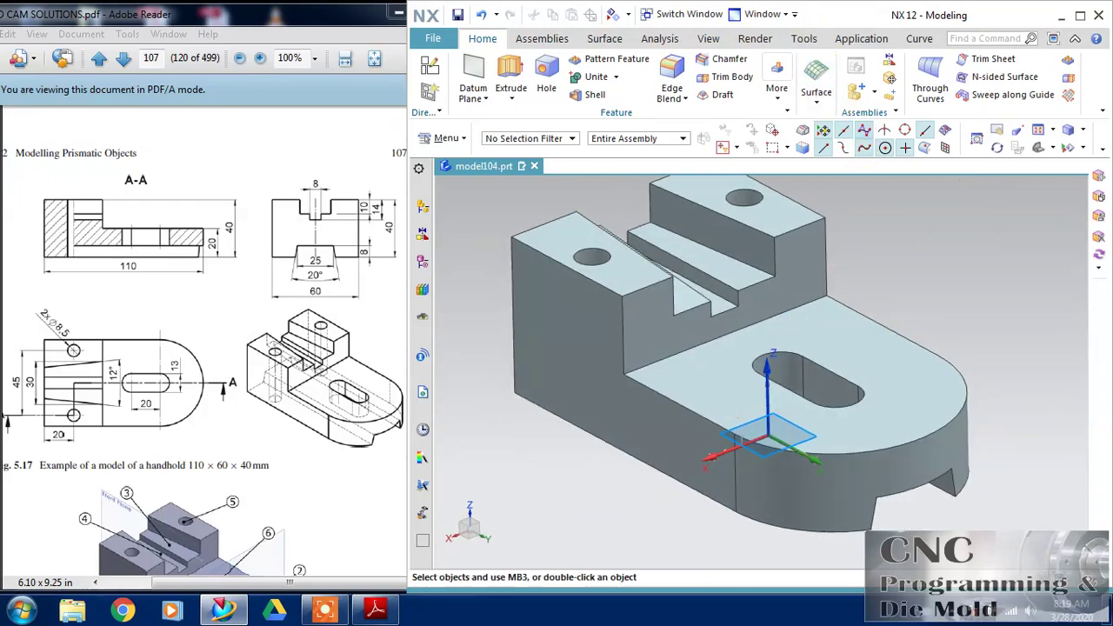
# - Maximize the modelling window and change the whole handhold body's display colour to a vibrant blue
pyautogui.doubleClick(852, 15)
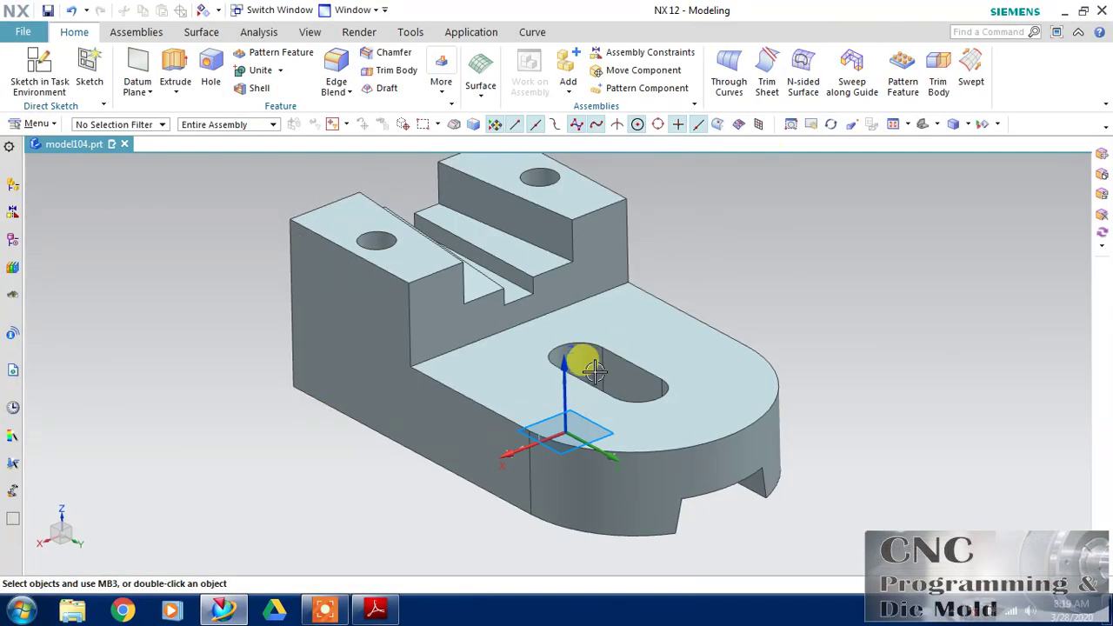
pyautogui.moveTo(369, 434); pyautogui.dragTo(363, 441, button='middle')
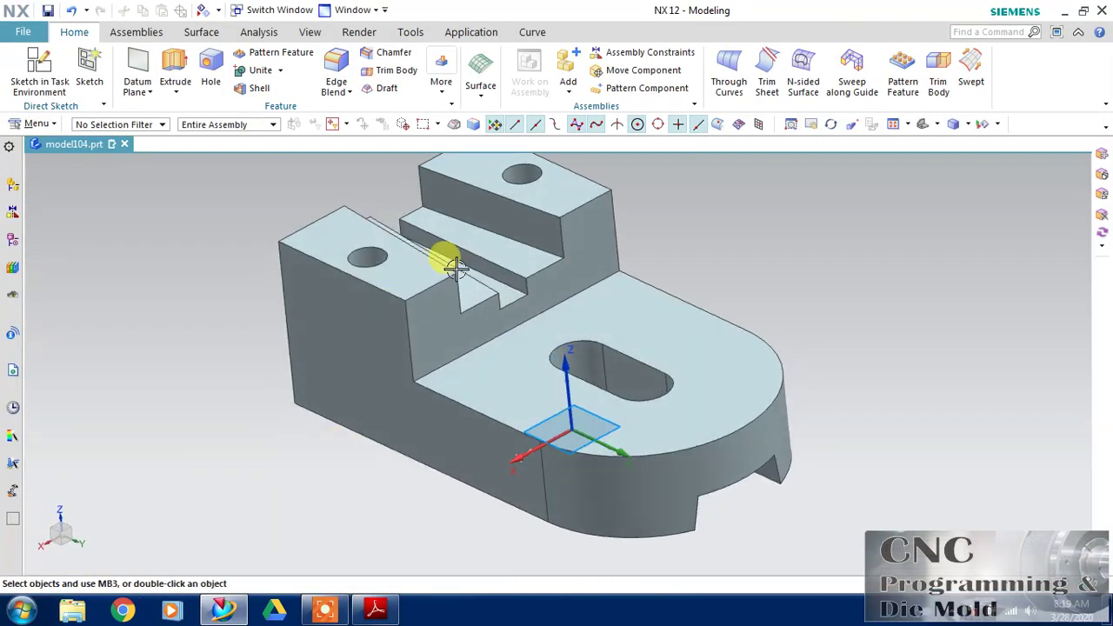
pyautogui.click(522, 179)
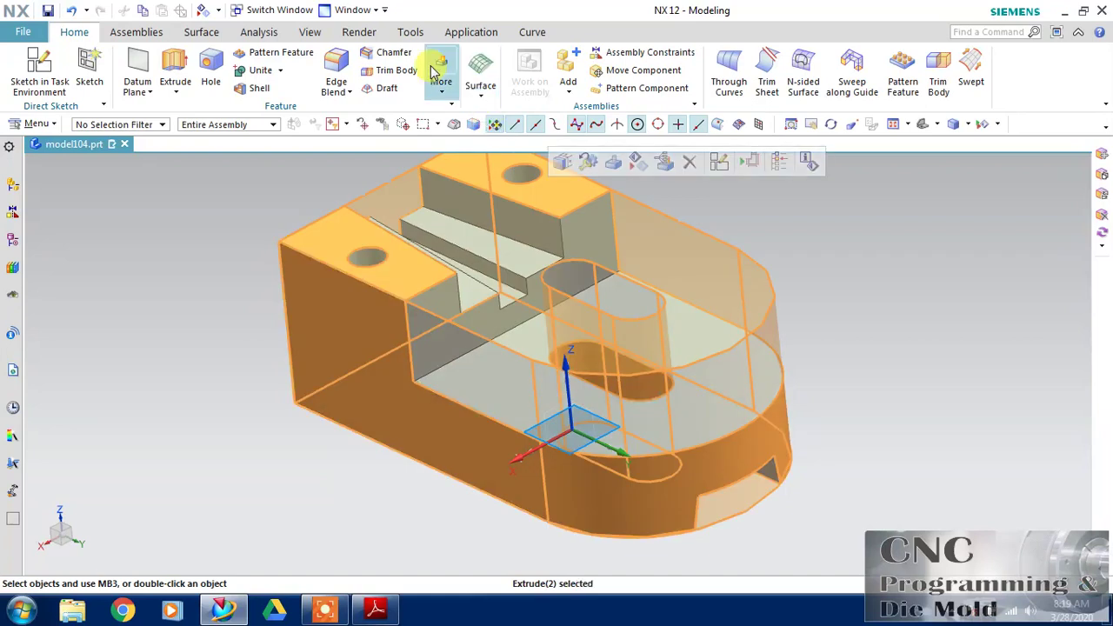
pyautogui.click(311, 31)
pyautogui.click(567, 70)
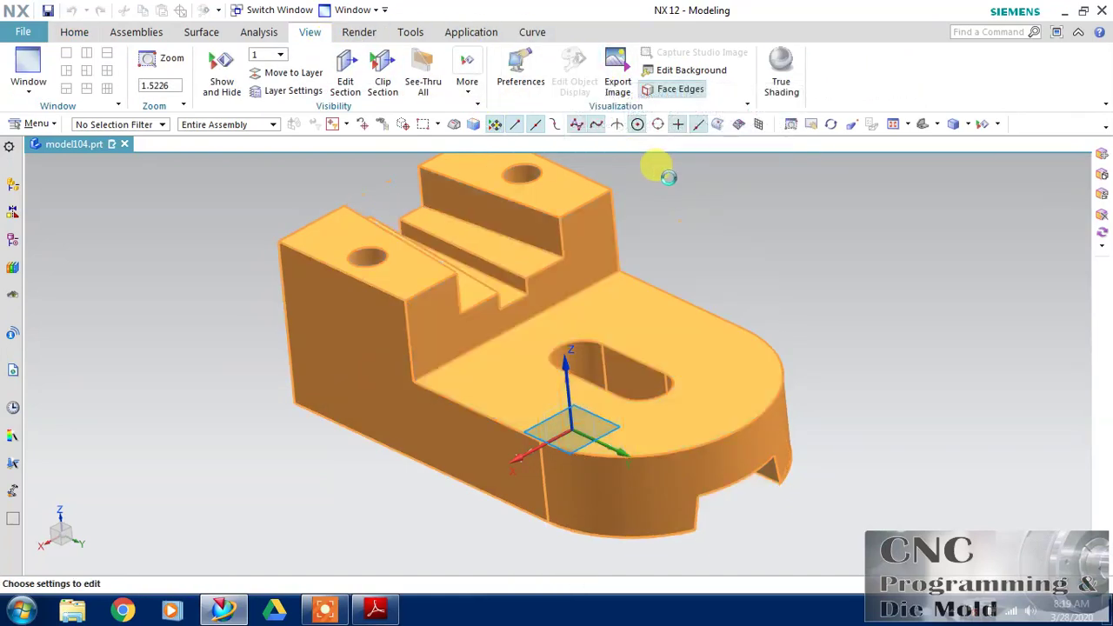
pyautogui.click(193, 106)
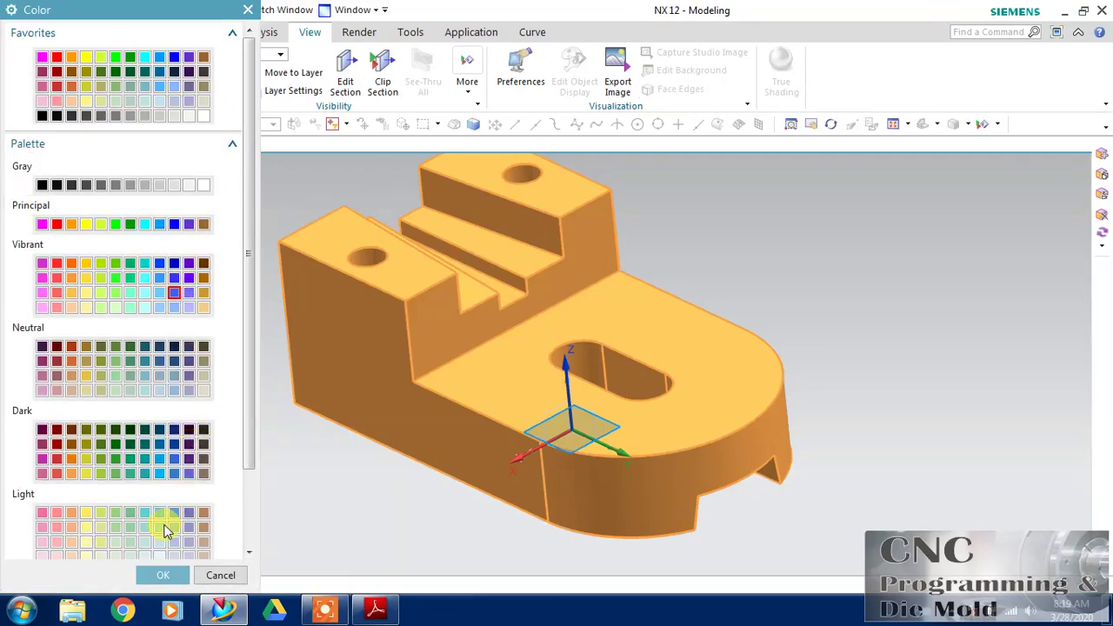
pyautogui.click(161, 575)
pyautogui.click(92, 468)
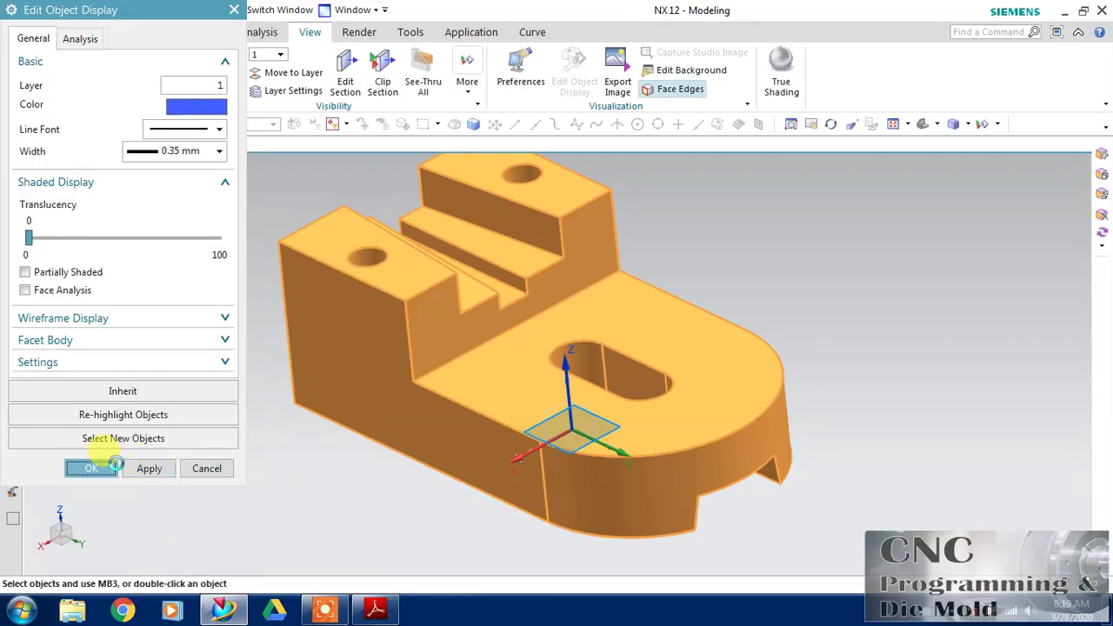
# - Turn on True Shading for the model and minimize the ribbon to enlarge the graphics area
pyautogui.moveTo(201, 462); pyautogui.dragTo(718, 255, button='middle')
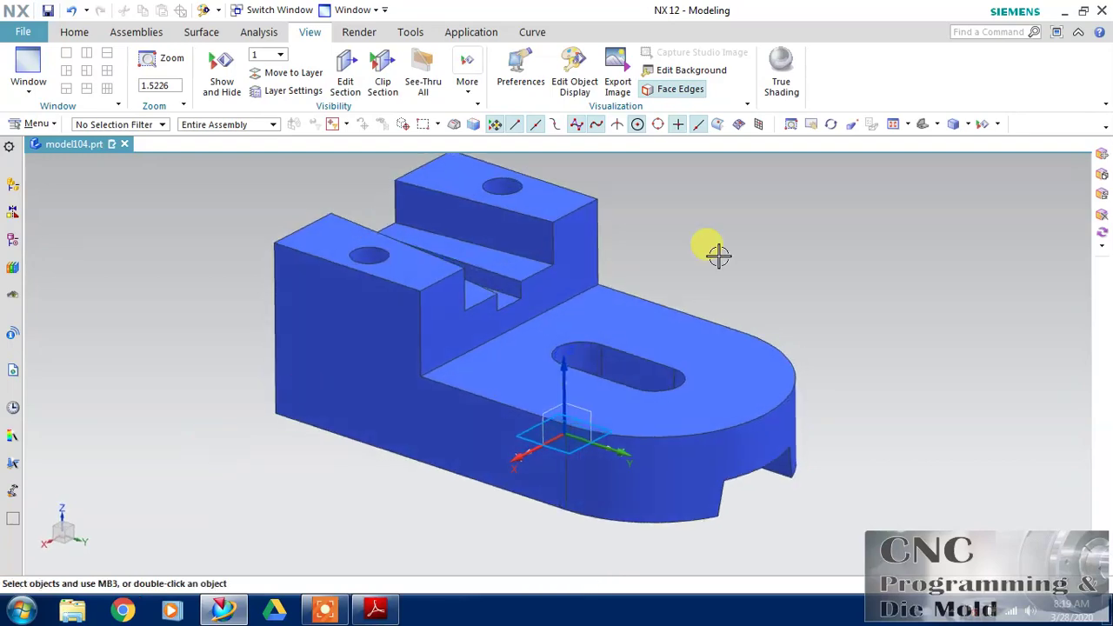
pyautogui.click(780, 70)
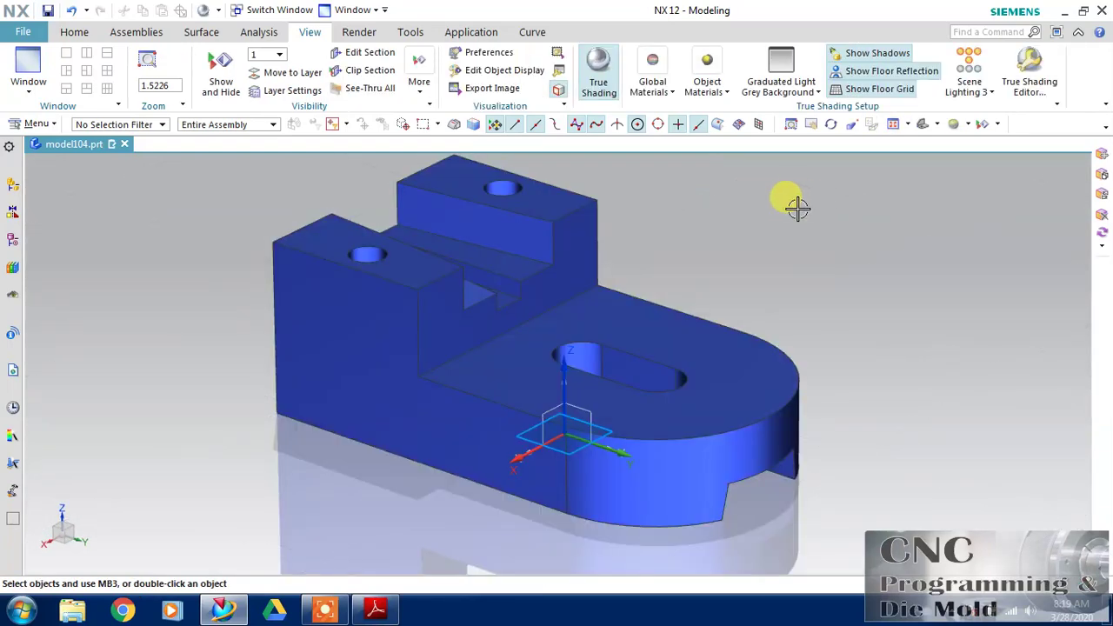
pyautogui.click(1078, 31)
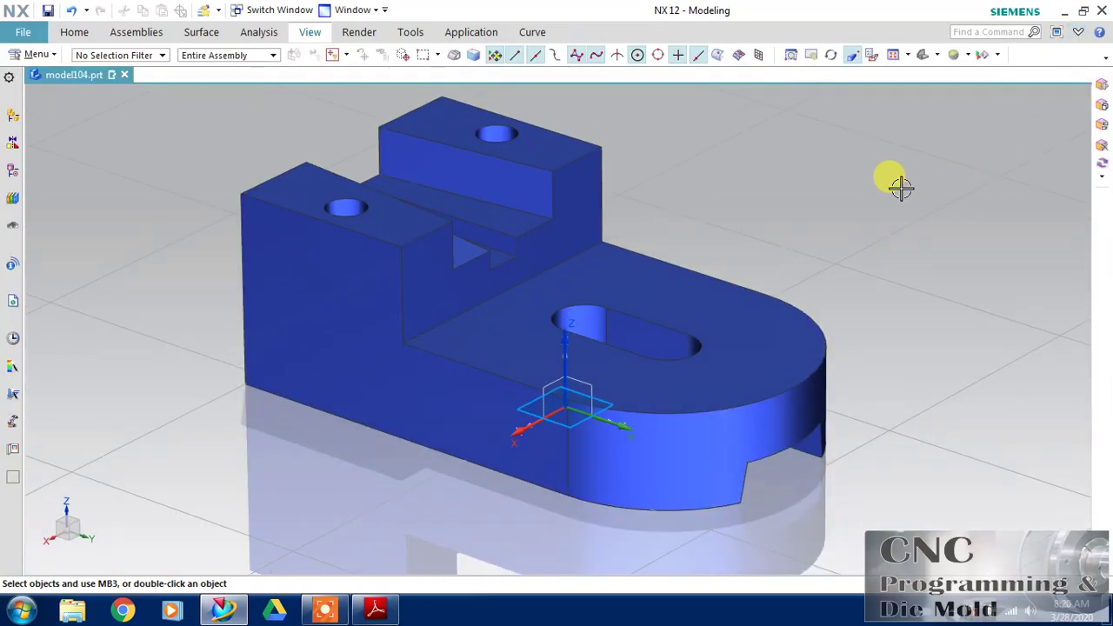